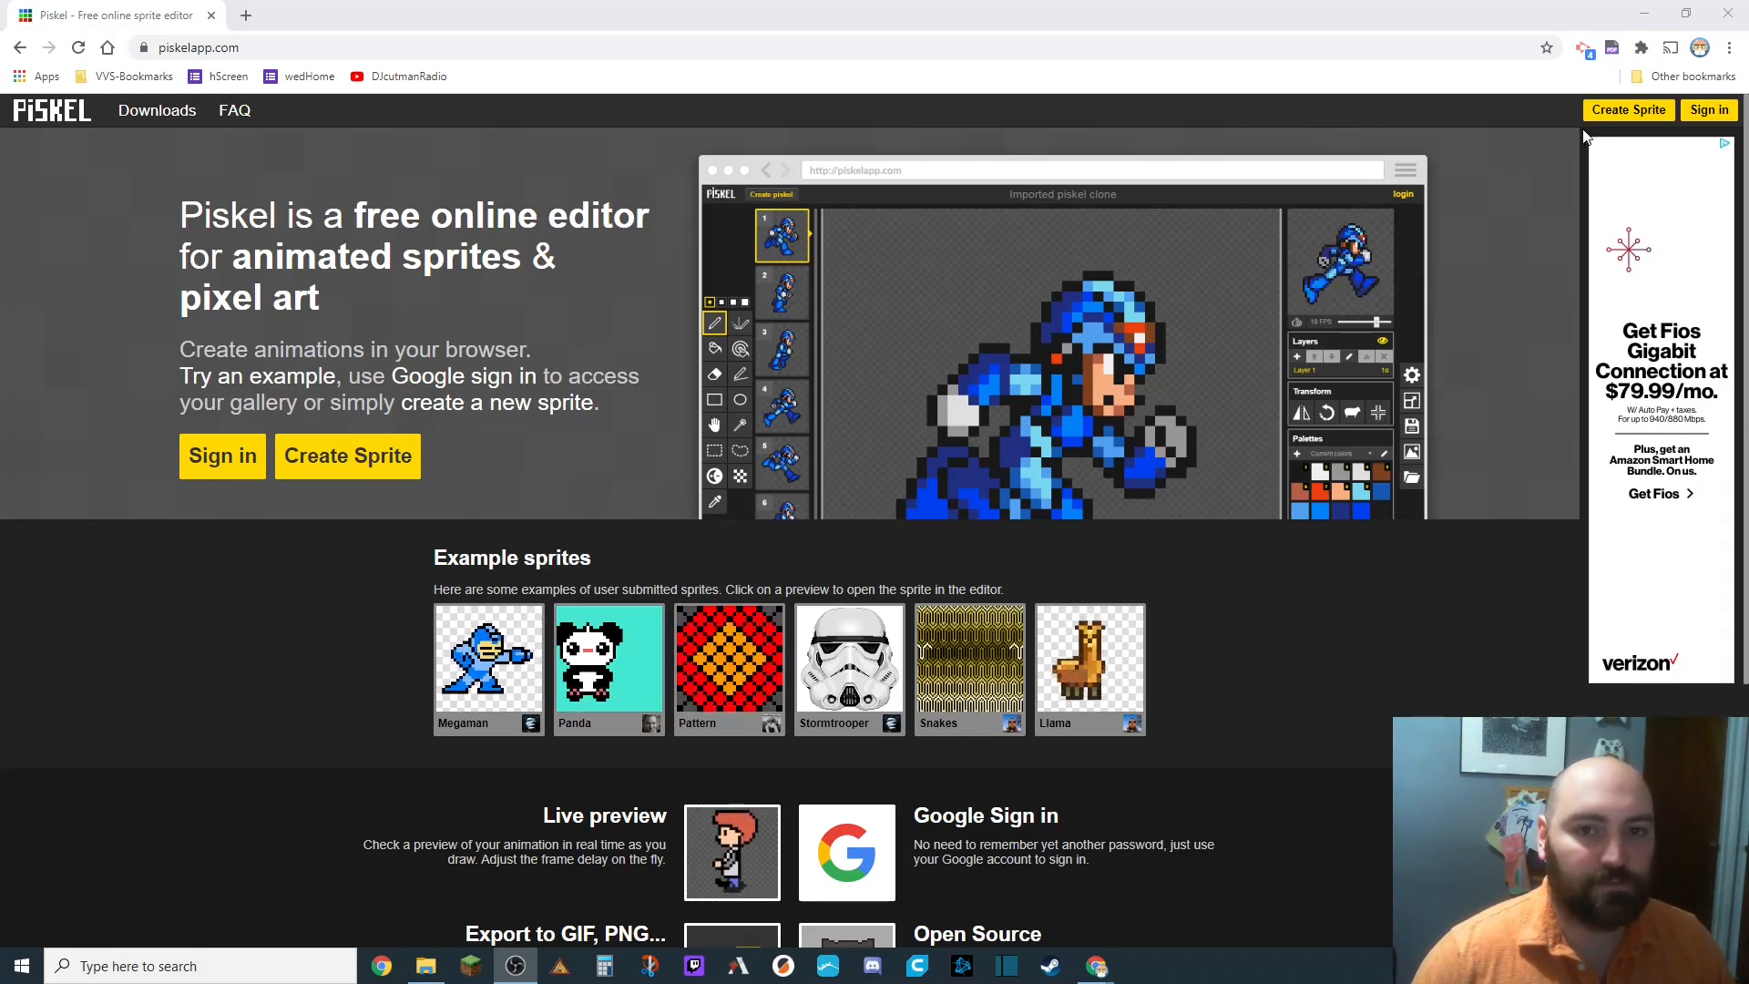
Create a new sprite and start loading a .piskel file from the computer.
{"action": "left_click", "coordinate": [1611, 110]}
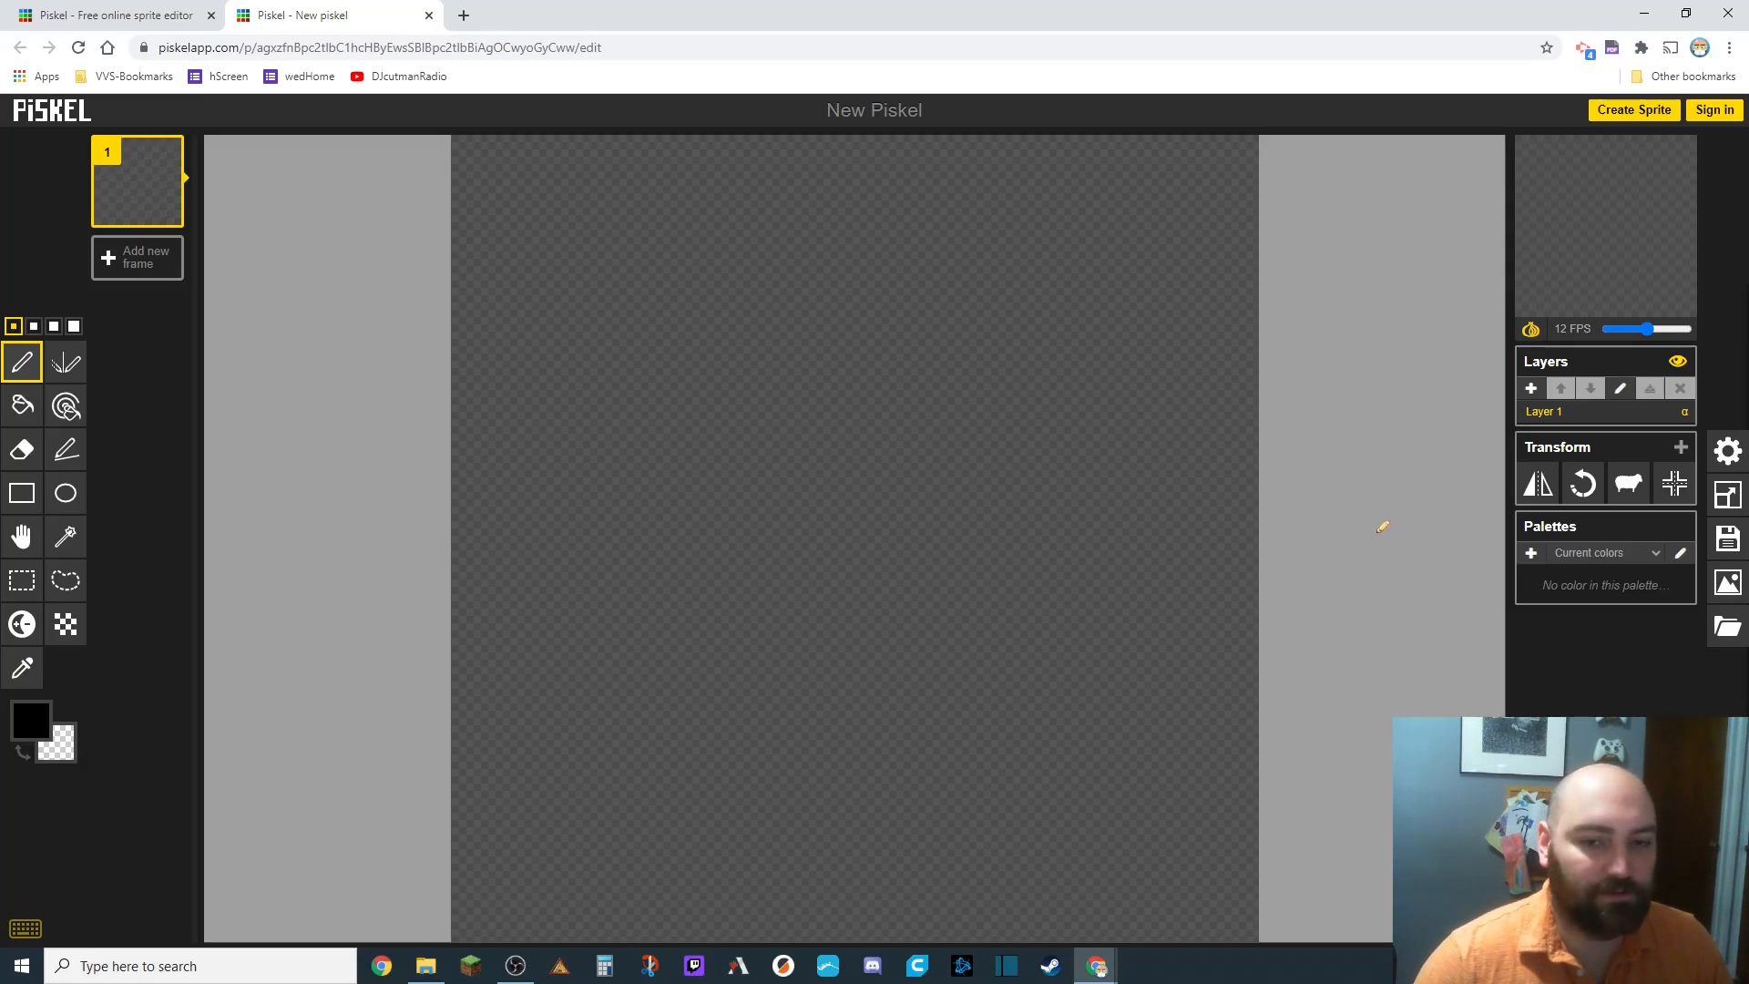
{"action": "left_click", "coordinate": [1728, 637]}
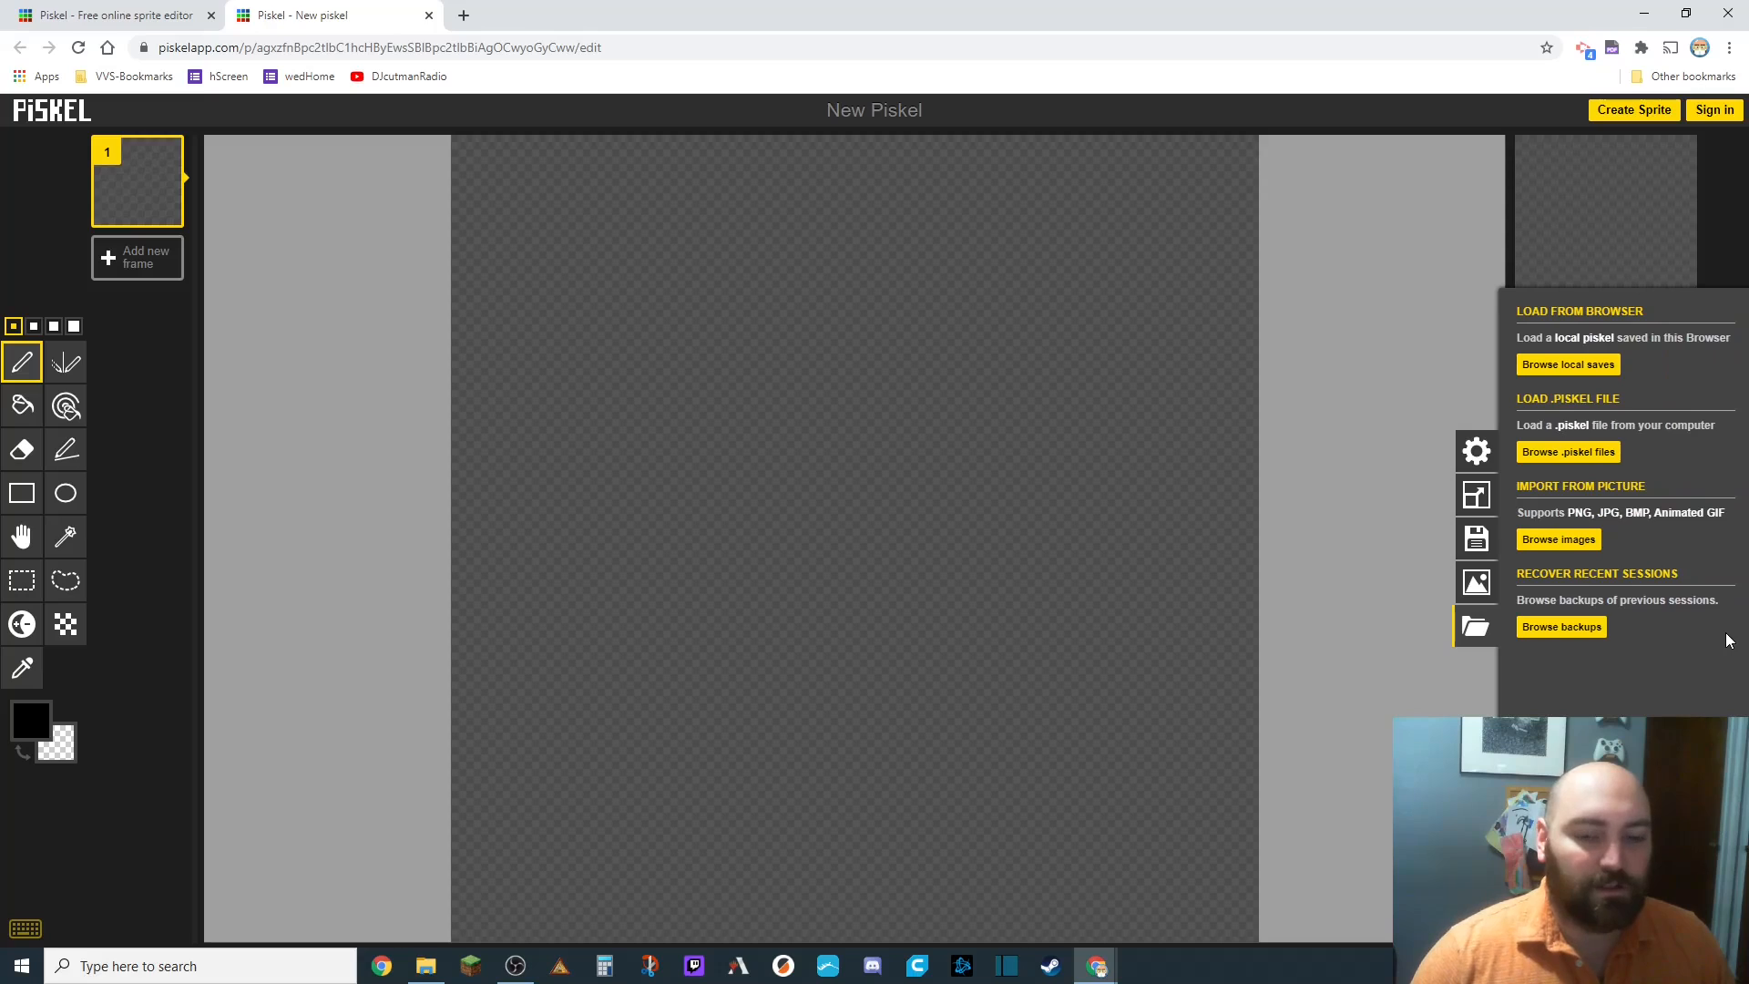
{"action": "left_click", "coordinate": [1561, 452]}
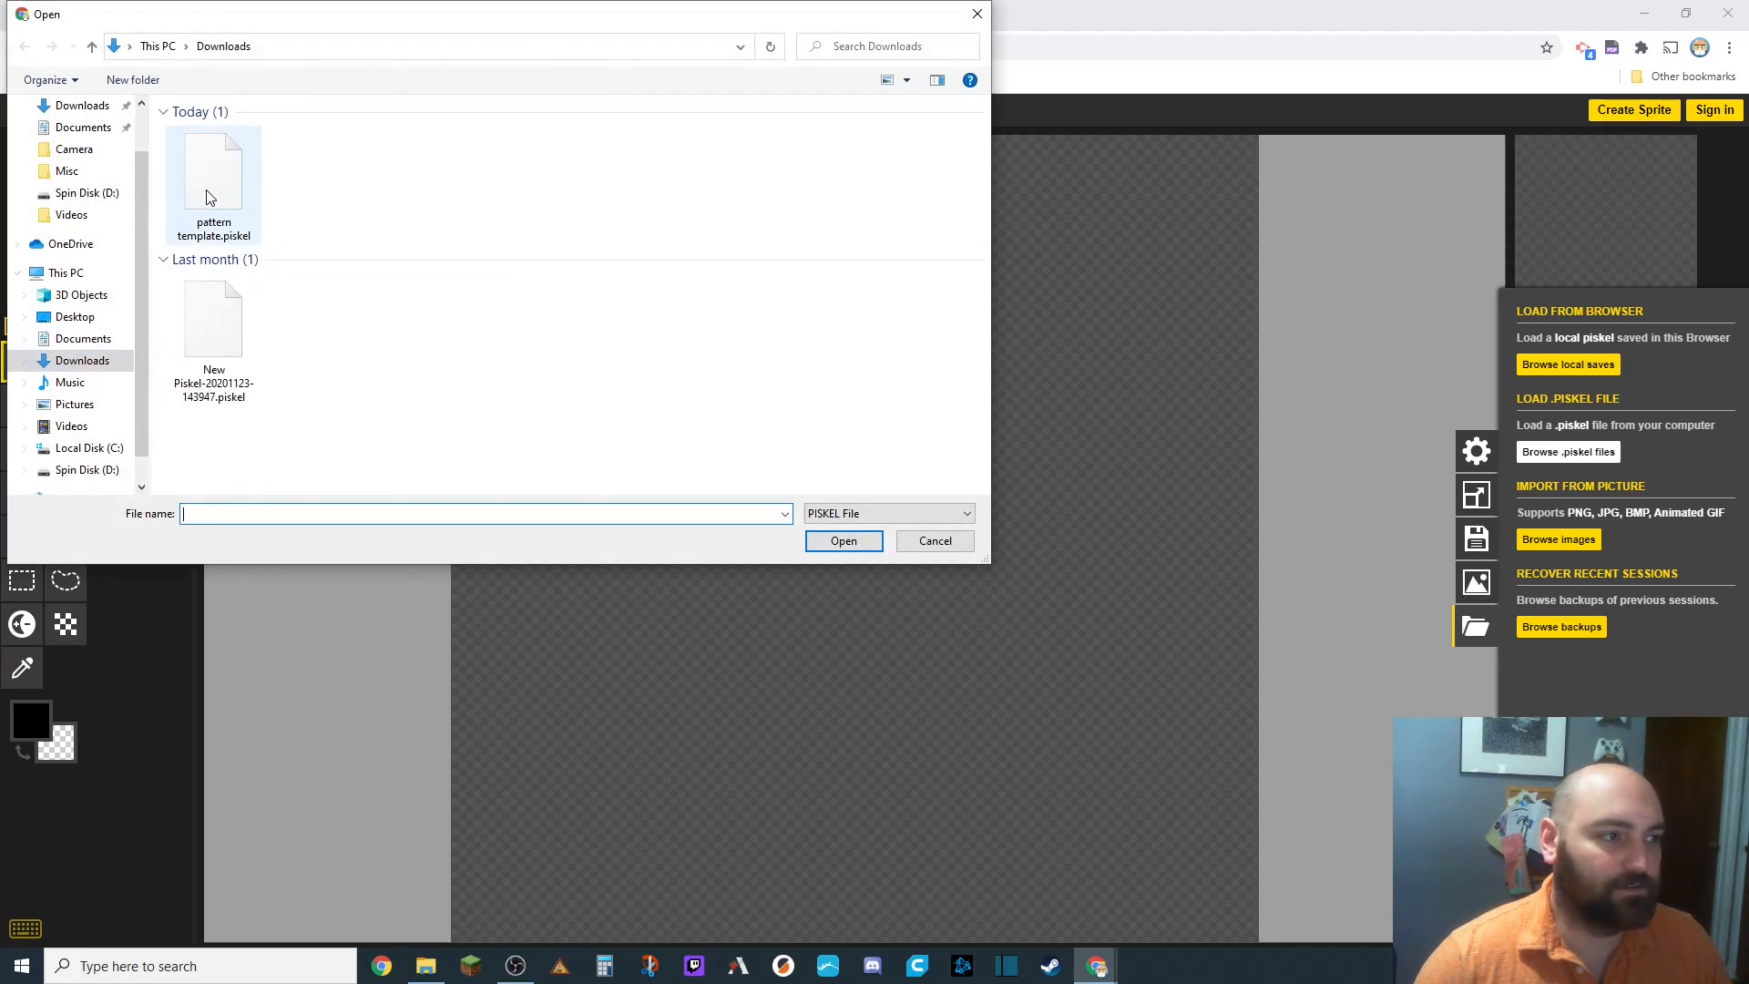
Open pattern template.piskel from Downloads and replace the current sprite with it.
{"action": "left_click_drag", "start_coordinate": [142, 226], "coordinate": [135, 187]}
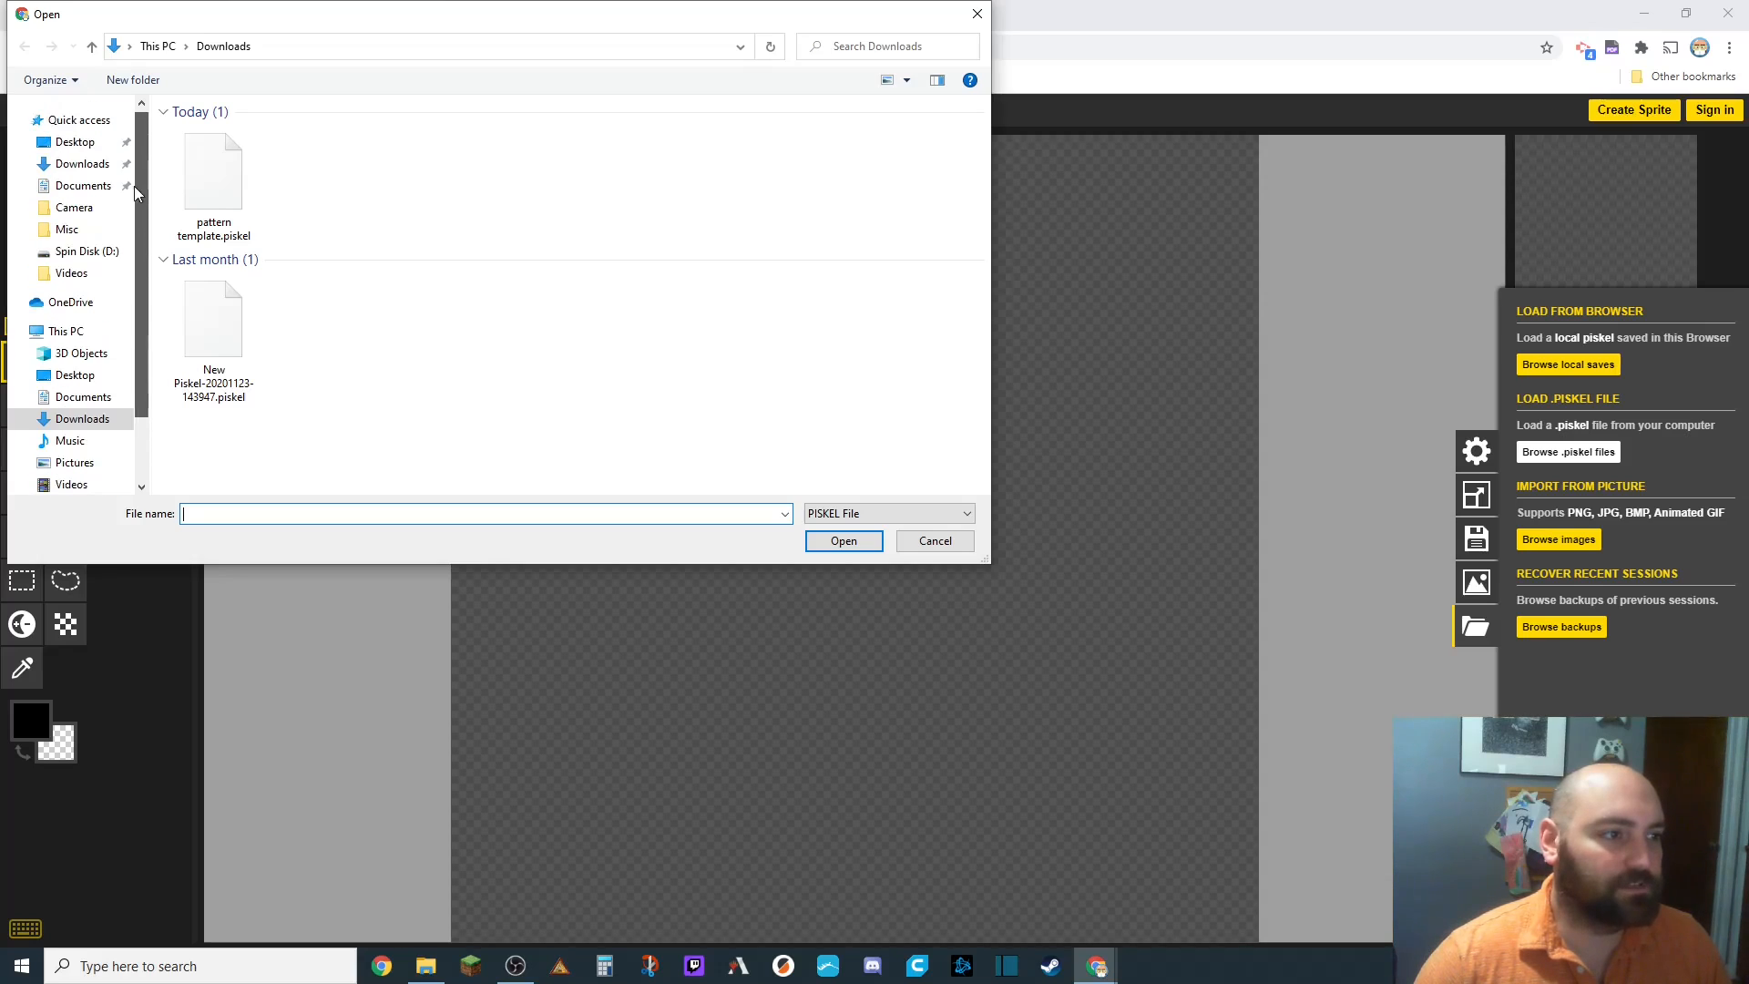
{"action": "left_click", "coordinate": [208, 213]}
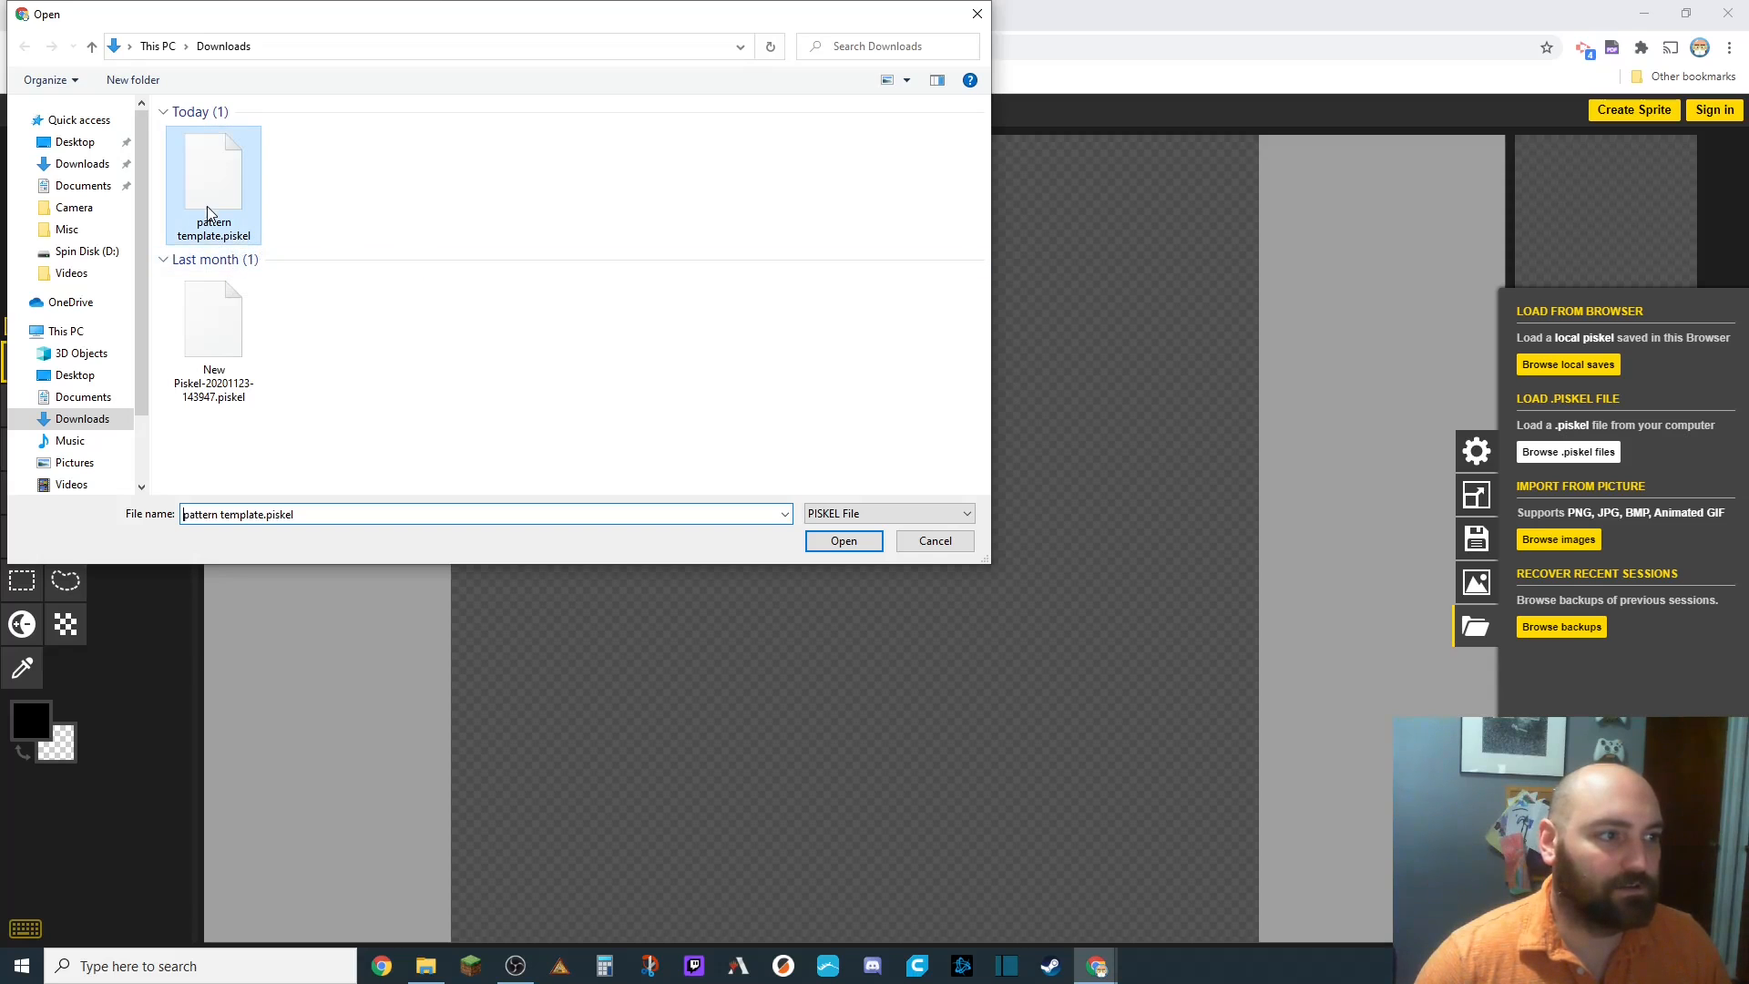
{"action": "left_click", "coordinate": [843, 541]}
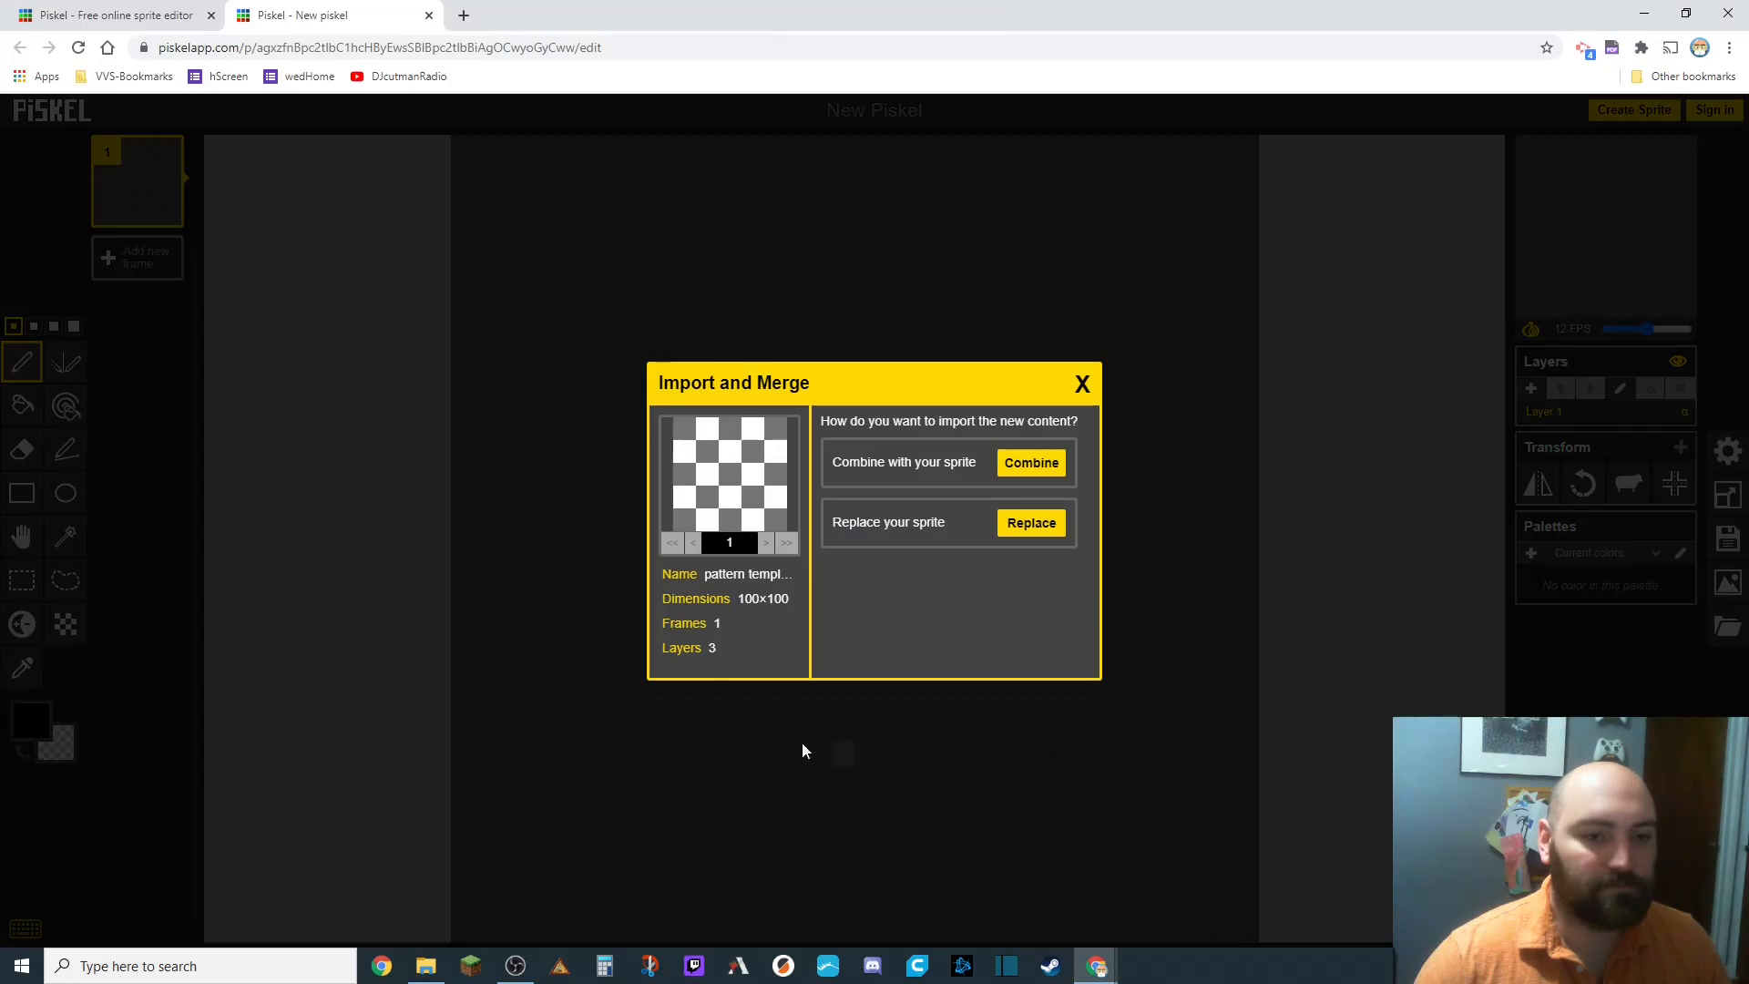
{"action": "left_click", "coordinate": [1022, 536]}
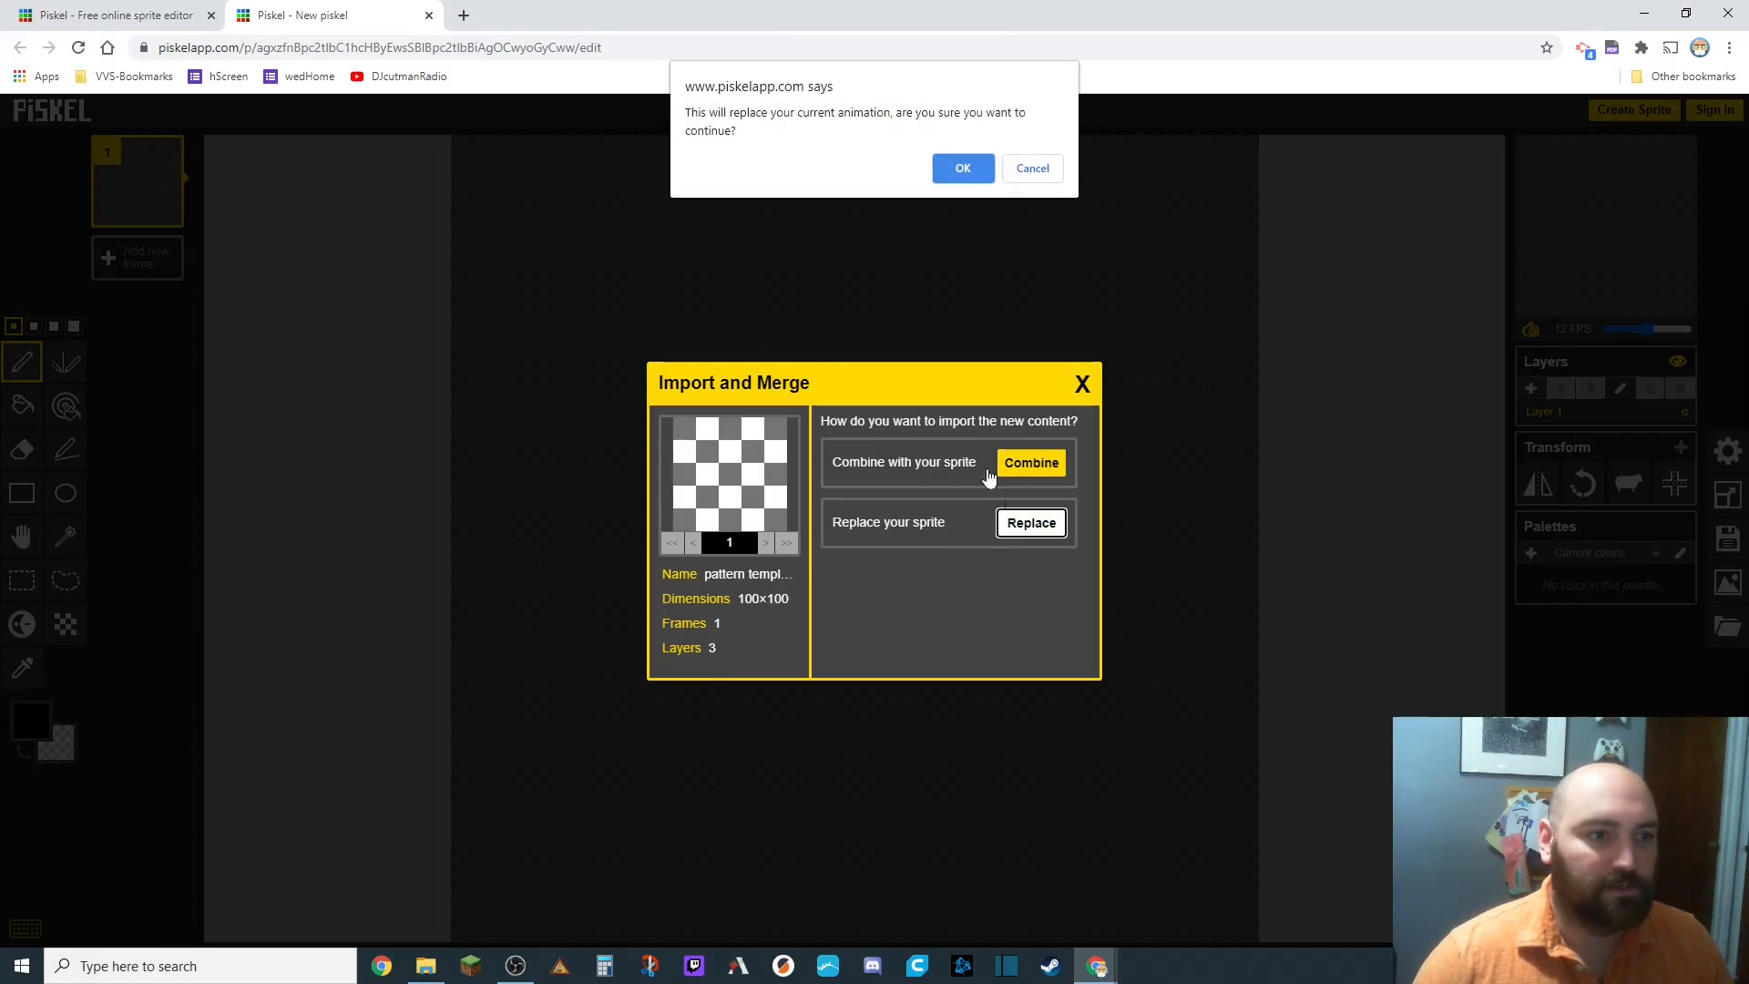
{"action": "left_click", "coordinate": [962, 169]}
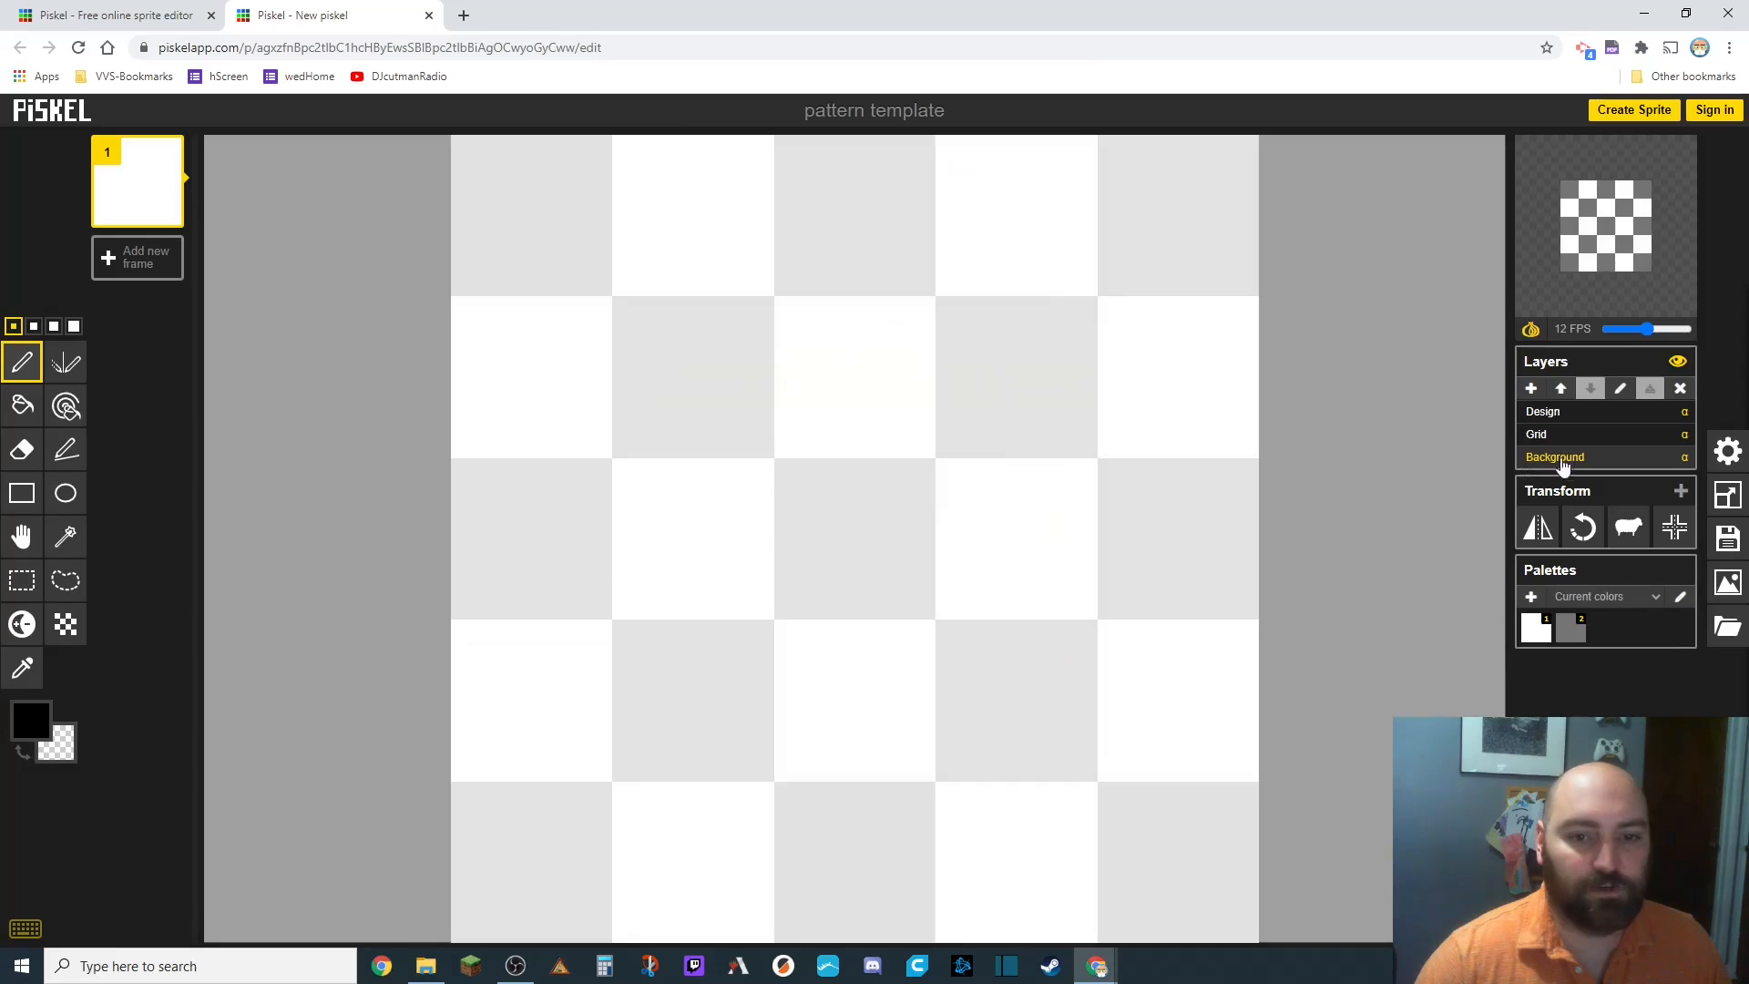
On the Design layer, draw black straight lines with the Stroke tool forming a cross-shaped divider in the central tile.
{"action": "left_click", "coordinate": [1548, 415]}
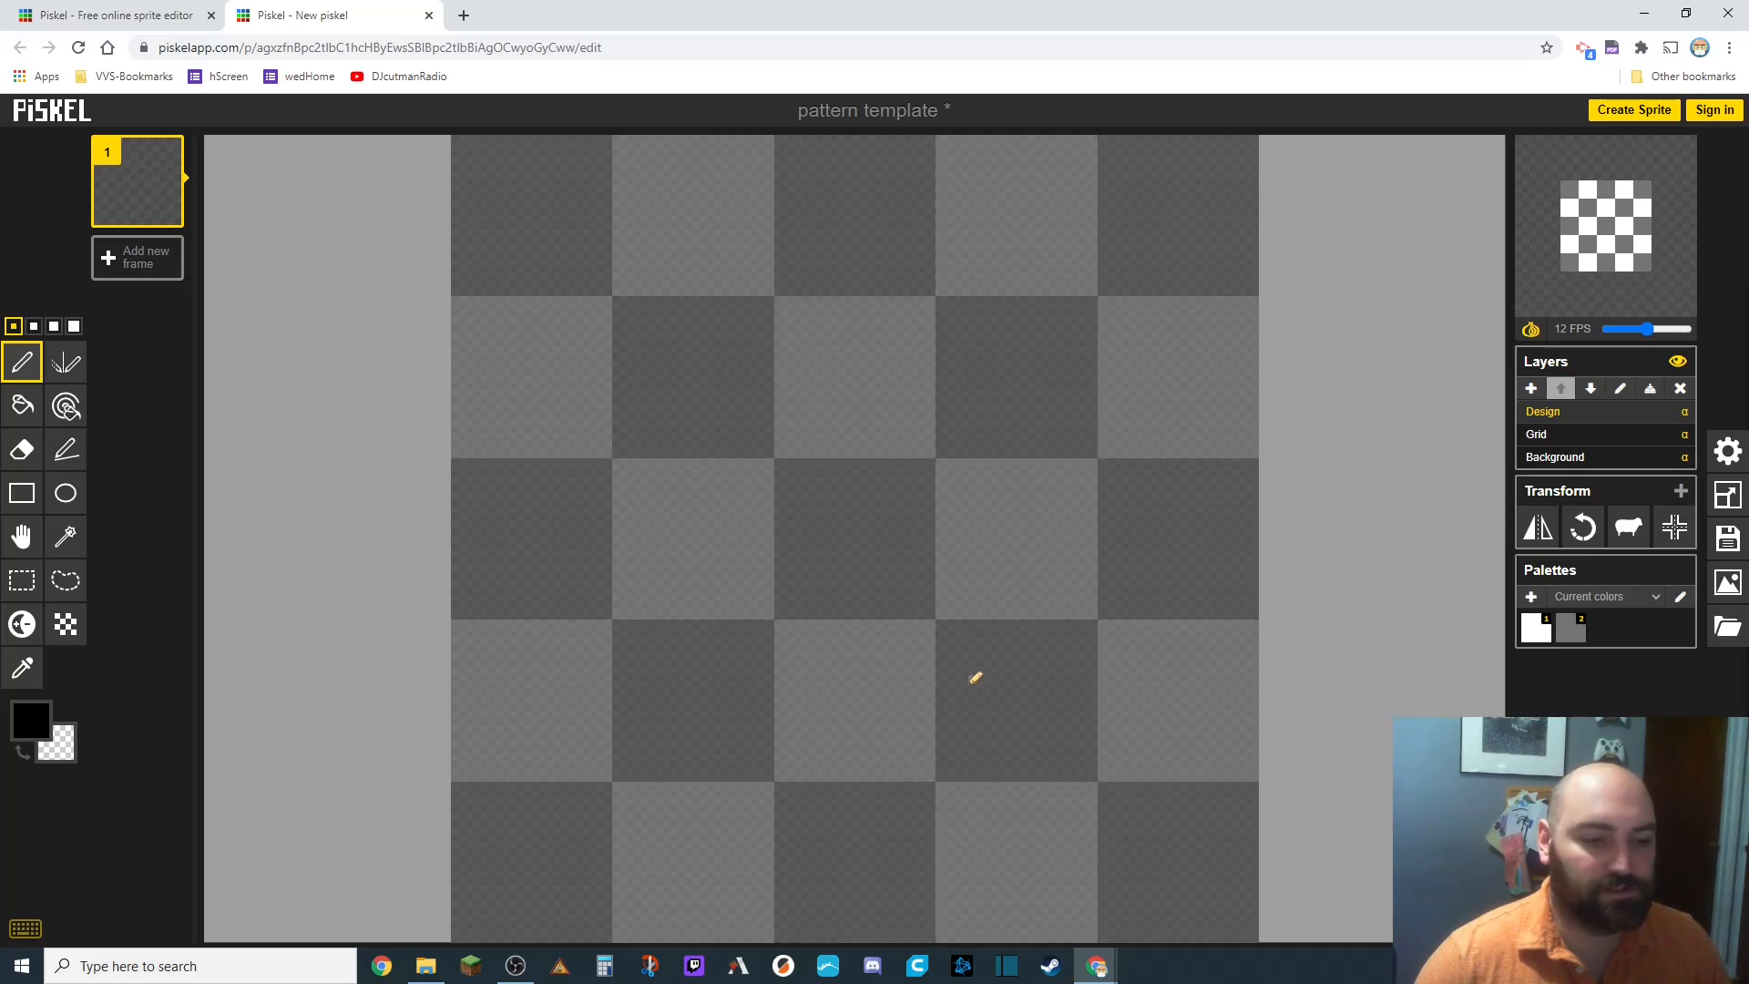
{"action": "scroll", "coordinate": [833, 541], "scroll_direction": "up", "scroll_amount": 5}
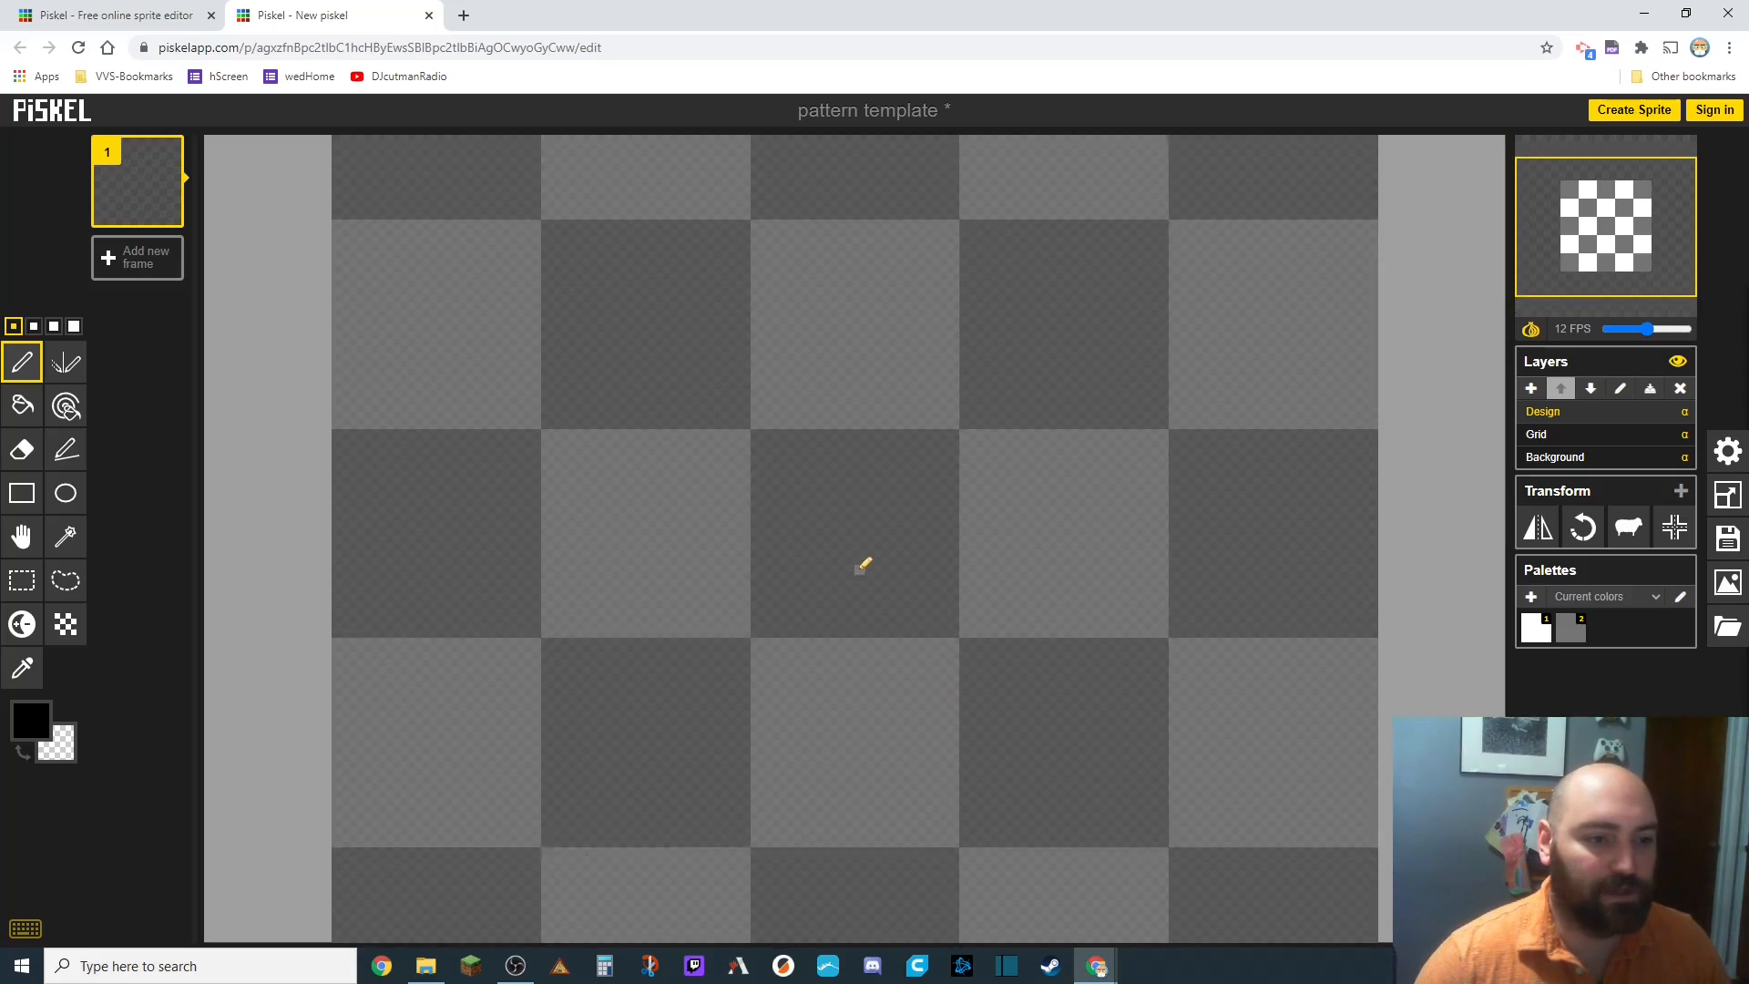
{"action": "scroll", "coordinate": [774, 463], "scroll_direction": "up", "scroll_amount": 5}
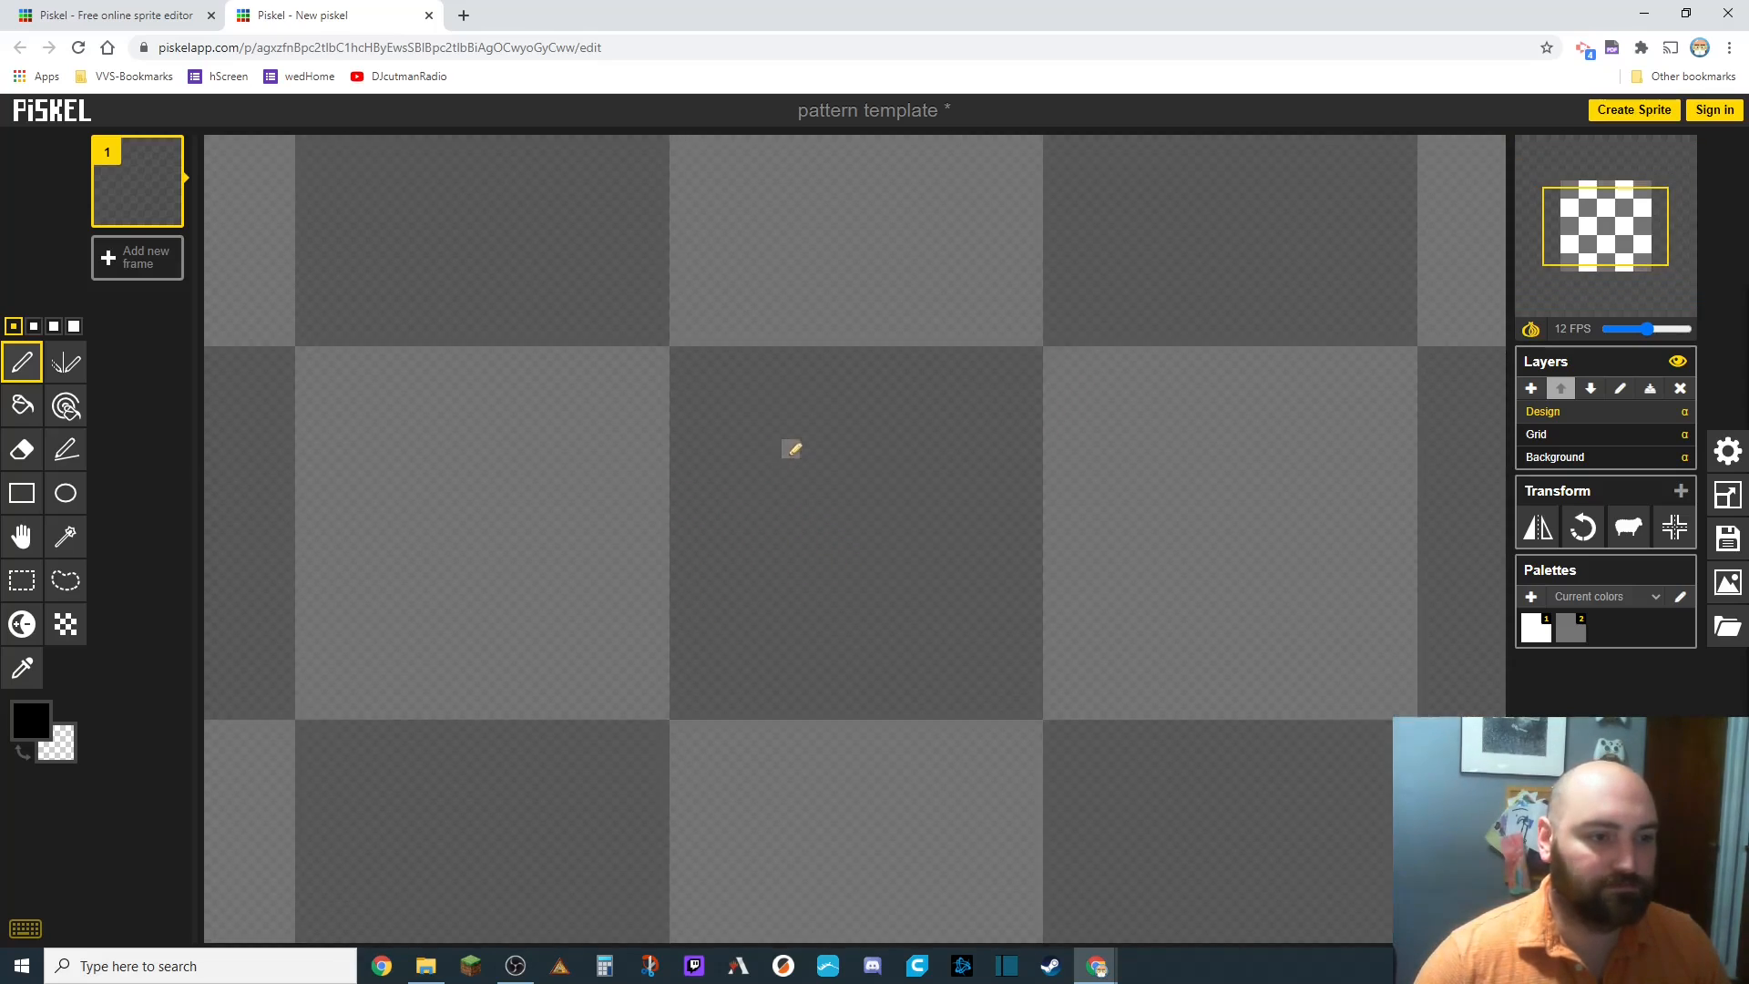
{"action": "scroll", "coordinate": [793, 466], "scroll_direction": "up", "scroll_amount": 1}
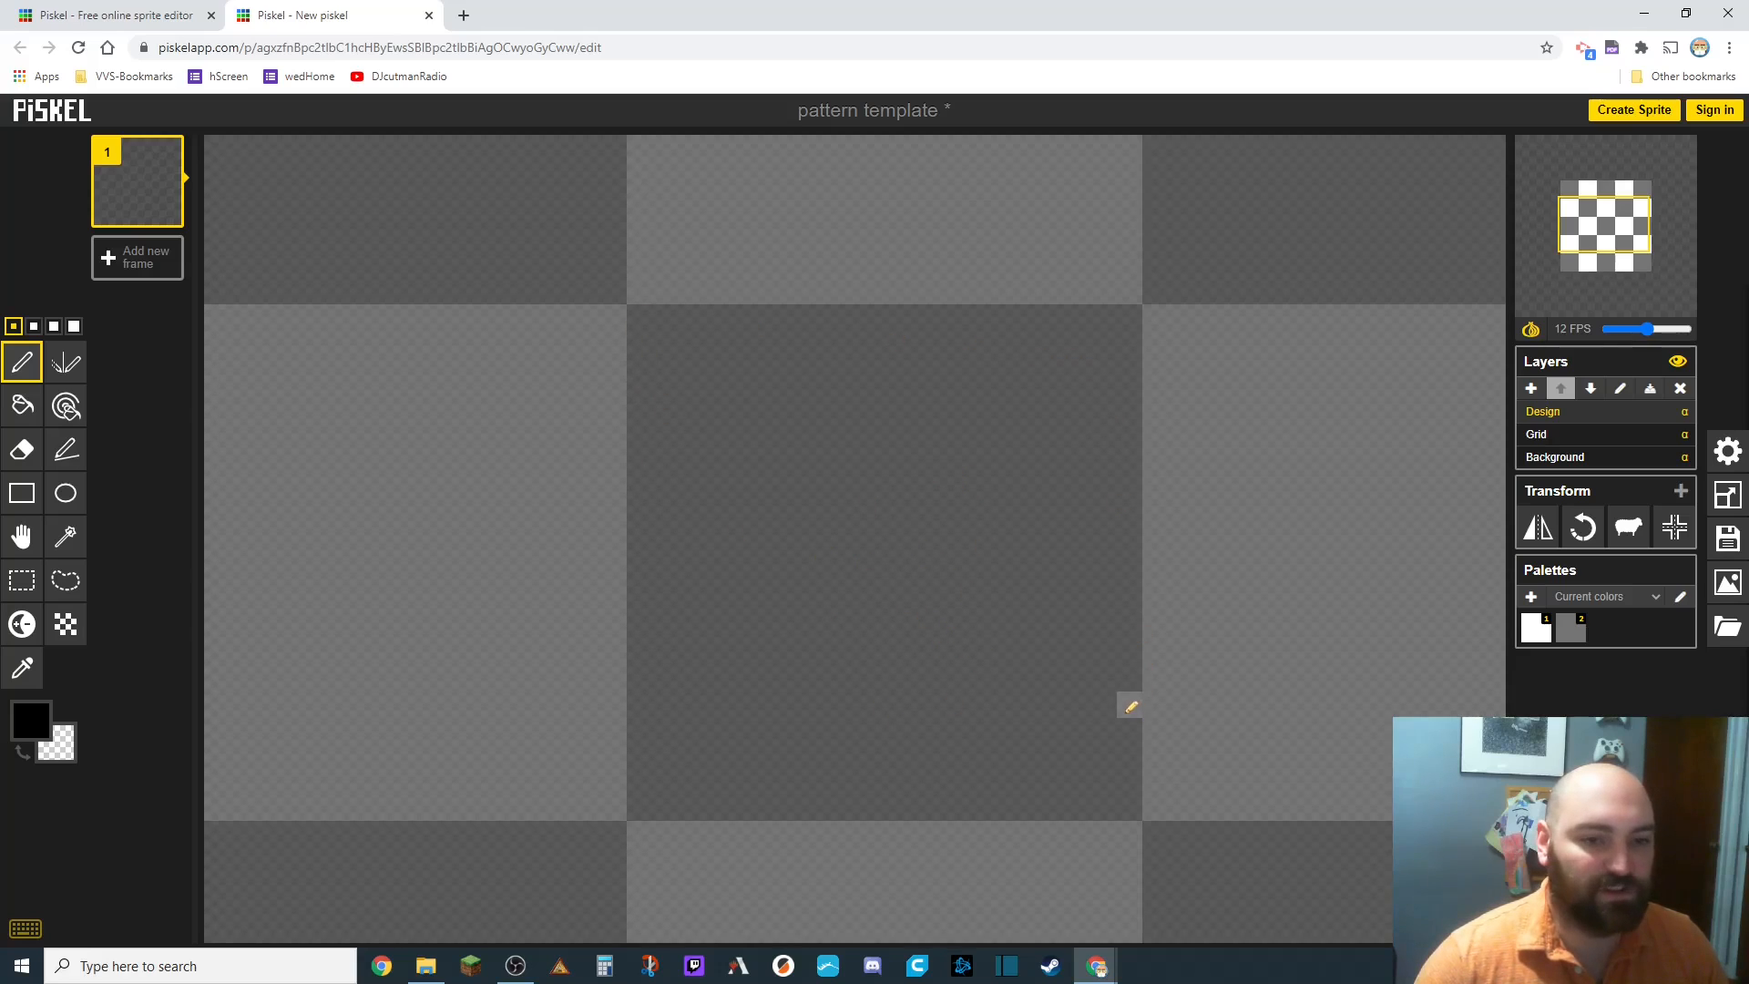
{"action": "mouse_move", "coordinate": [640, 317]}
{"action": "left_mouse_down"}
{"action": "mouse_move", "coordinate": [882, 588]}
{"action": "mouse_move", "coordinate": [1135, 800]}
{"action": "left_mouse_up"}
{"action": "key", "text": "ctrl+z"}
{"action": "left_click", "coordinate": [66, 449]}
{"action": "mouse_move", "coordinate": [1129, 317]}
{"action": "left_mouse_down"}
{"action": "mouse_move", "coordinate": [897, 550]}
{"action": "mouse_move", "coordinate": [1129, 317]}
{"action": "left_mouse_up"}
{"action": "left_click", "coordinate": [872, 576]}
{"action": "left_click_drag", "start_coordinate": [923, 601], "coordinate": [1130, 808]}
{"action": "mouse_move", "coordinate": [846, 524]}
{"action": "left_mouse_down"}
{"action": "mouse_move", "coordinate": [639, 317]}
{"action": "mouse_move", "coordinate": [871, 317]}
{"action": "left_mouse_up"}
{"action": "left_click_drag", "start_coordinate": [923, 549], "coordinate": [1129, 549]}
{"action": "left_click_drag", "start_coordinate": [898, 601], "coordinate": [897, 808]}
{"action": "left_click_drag", "start_coordinate": [846, 576], "coordinate": [640, 576]}
{"action": "left_click_drag", "start_coordinate": [795, 550], "coordinate": [795, 317]}
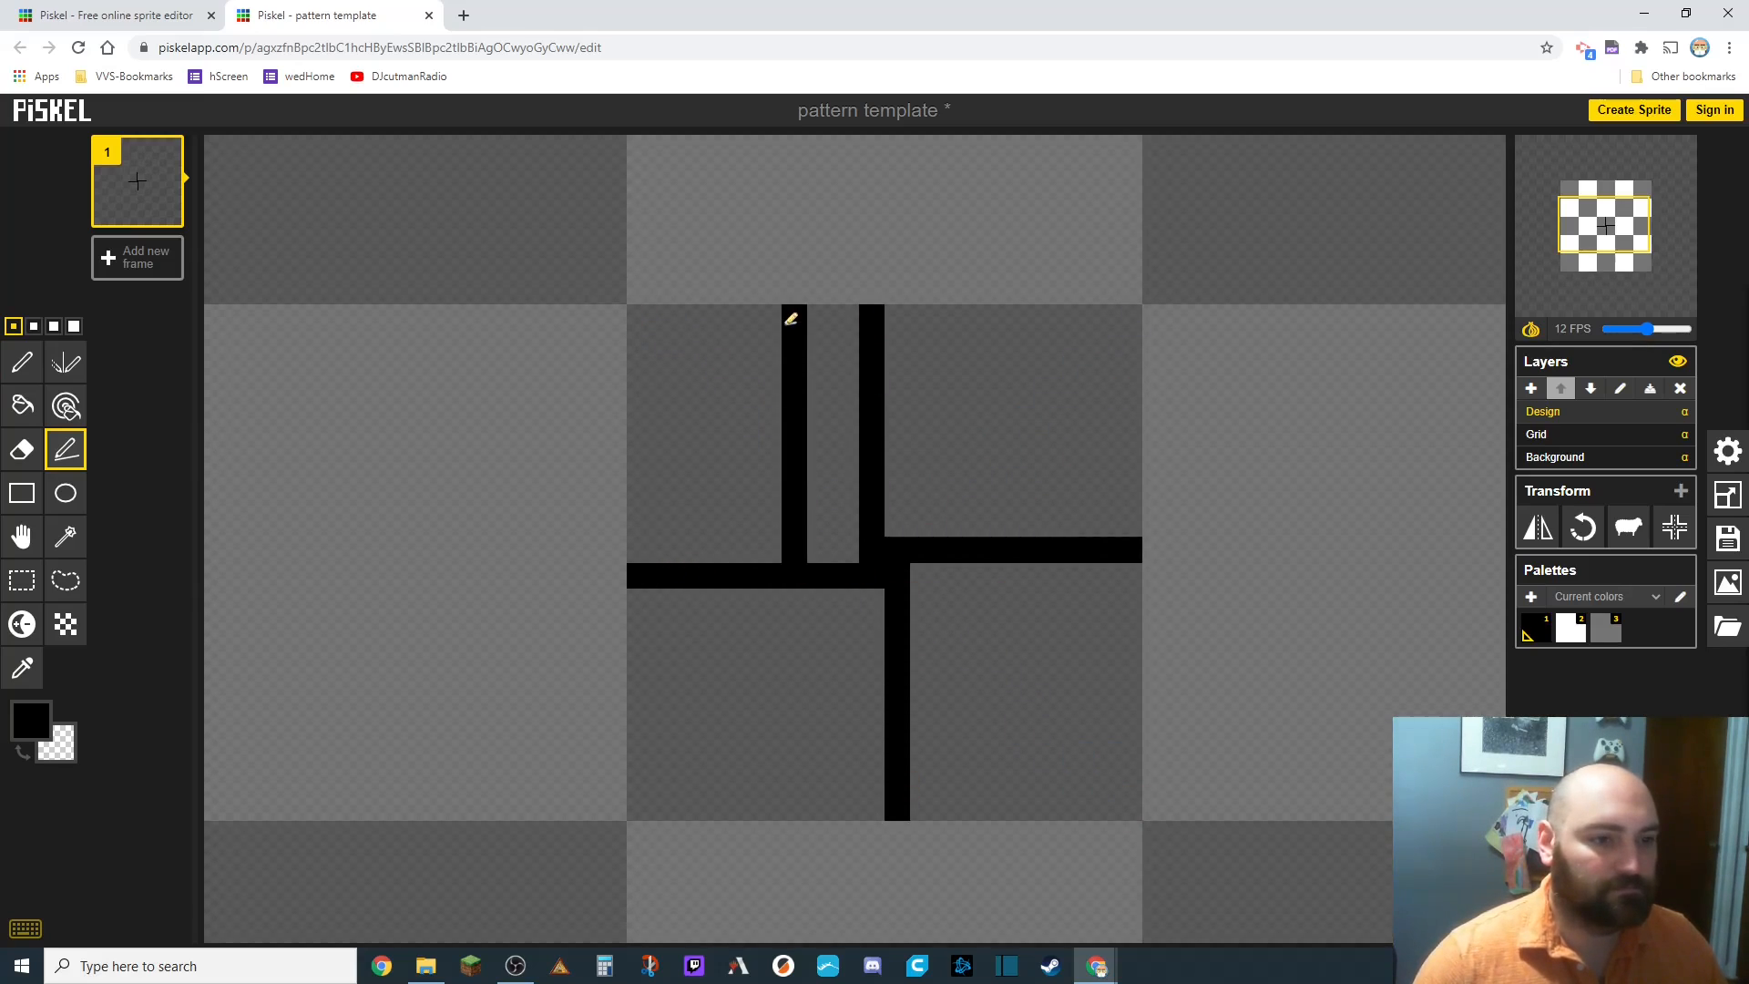
Undo the last line and draw more parallel stroke lines in the upper-left and lower-right quadrants.
{"action": "key", "text": "ctrl+z"}
{"action": "left_click_drag", "start_coordinate": [846, 498], "coordinate": [639, 498]}
{"action": "left_click_drag", "start_coordinate": [795, 472], "coordinate": [796, 316]}
{"action": "mouse_move", "coordinate": [768, 421]}
{"action": "left_mouse_down"}
{"action": "mouse_move", "coordinate": [640, 421]}
{"action": "mouse_move", "coordinate": [717, 317]}
{"action": "mouse_move", "coordinate": [639, 343]}
{"action": "left_mouse_up"}
{"action": "left_click_drag", "start_coordinate": [923, 626], "coordinate": [1129, 627]}
{"action": "left_click_drag", "start_coordinate": [974, 653], "coordinate": [975, 808]}
{"action": "mouse_move", "coordinate": [1000, 704]}
{"action": "left_mouse_down"}
{"action": "mouse_move", "coordinate": [1129, 704]}
{"action": "mouse_move", "coordinate": [1052, 808]}
{"action": "left_mouse_up"}
{"action": "left_click_drag", "start_coordinate": [1077, 781], "coordinate": [1129, 782]}
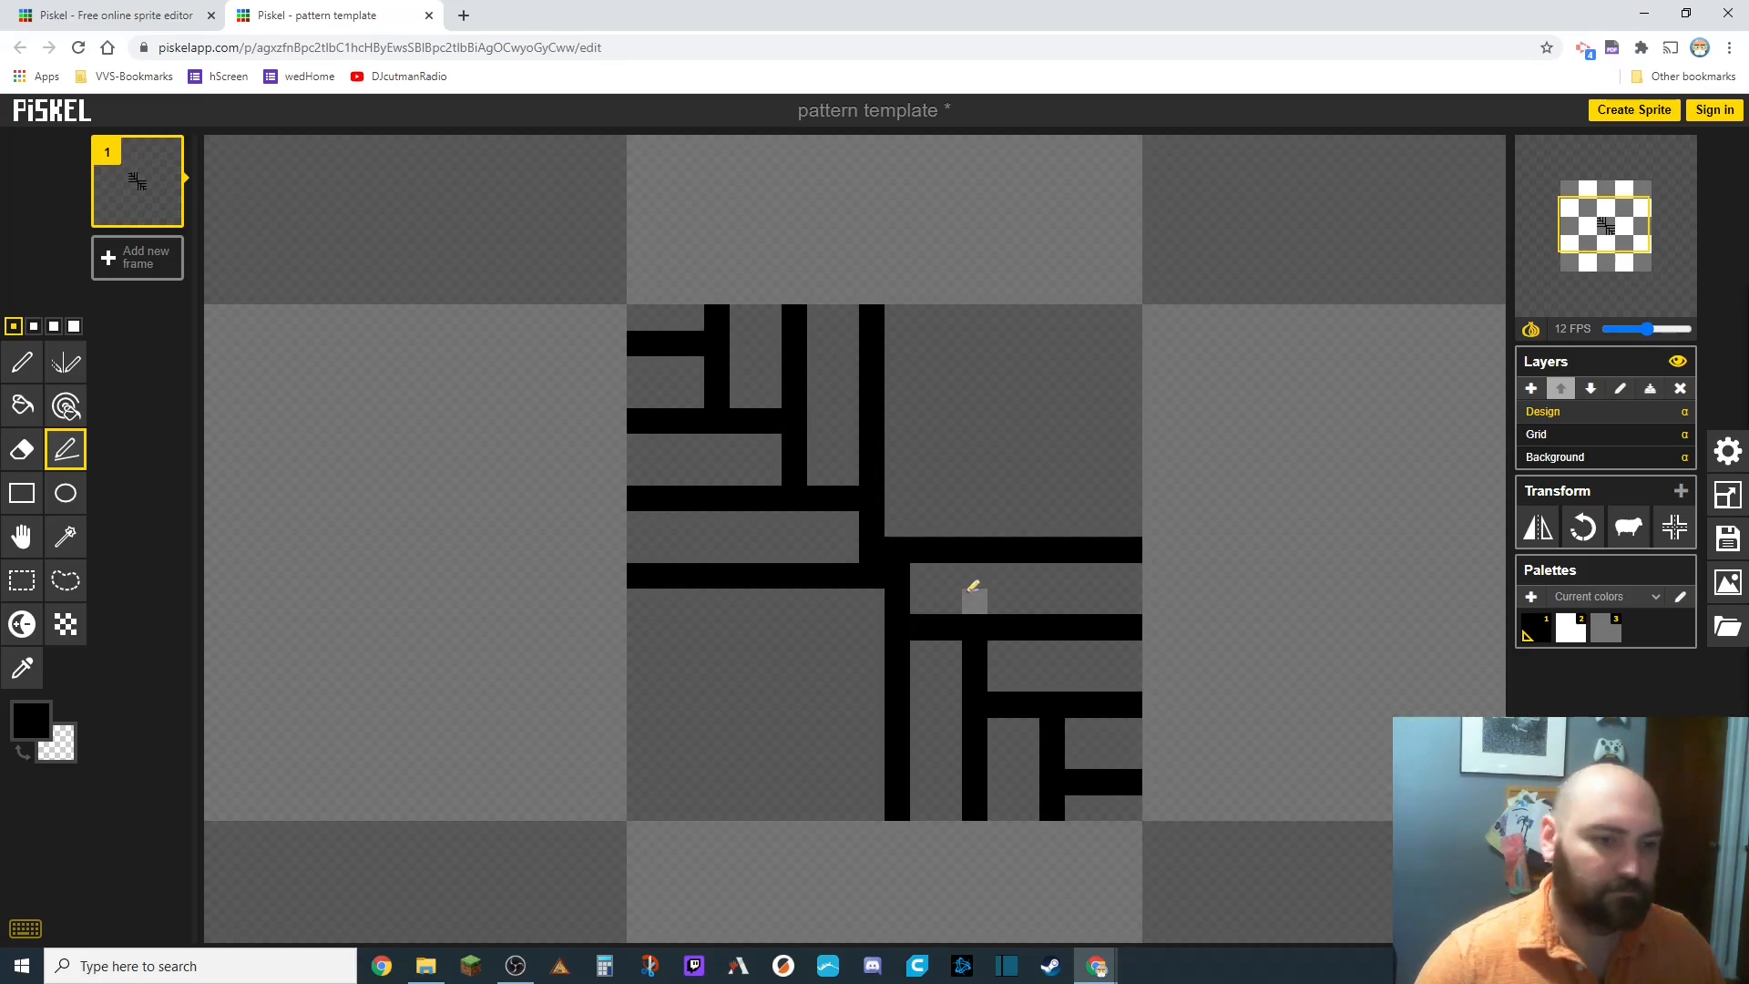
Draw circles with the Ellipse tool in the upper-right and lower-left quadrants of the tile.
{"action": "left_click", "coordinate": [65, 493]}
{"action": "left_click_drag", "start_coordinate": [906, 318], "coordinate": [1091, 495]}
{"action": "key", "text": "ctrl+z"}
{"action": "left_click_drag", "start_coordinate": [1104, 344], "coordinate": [947, 492]}
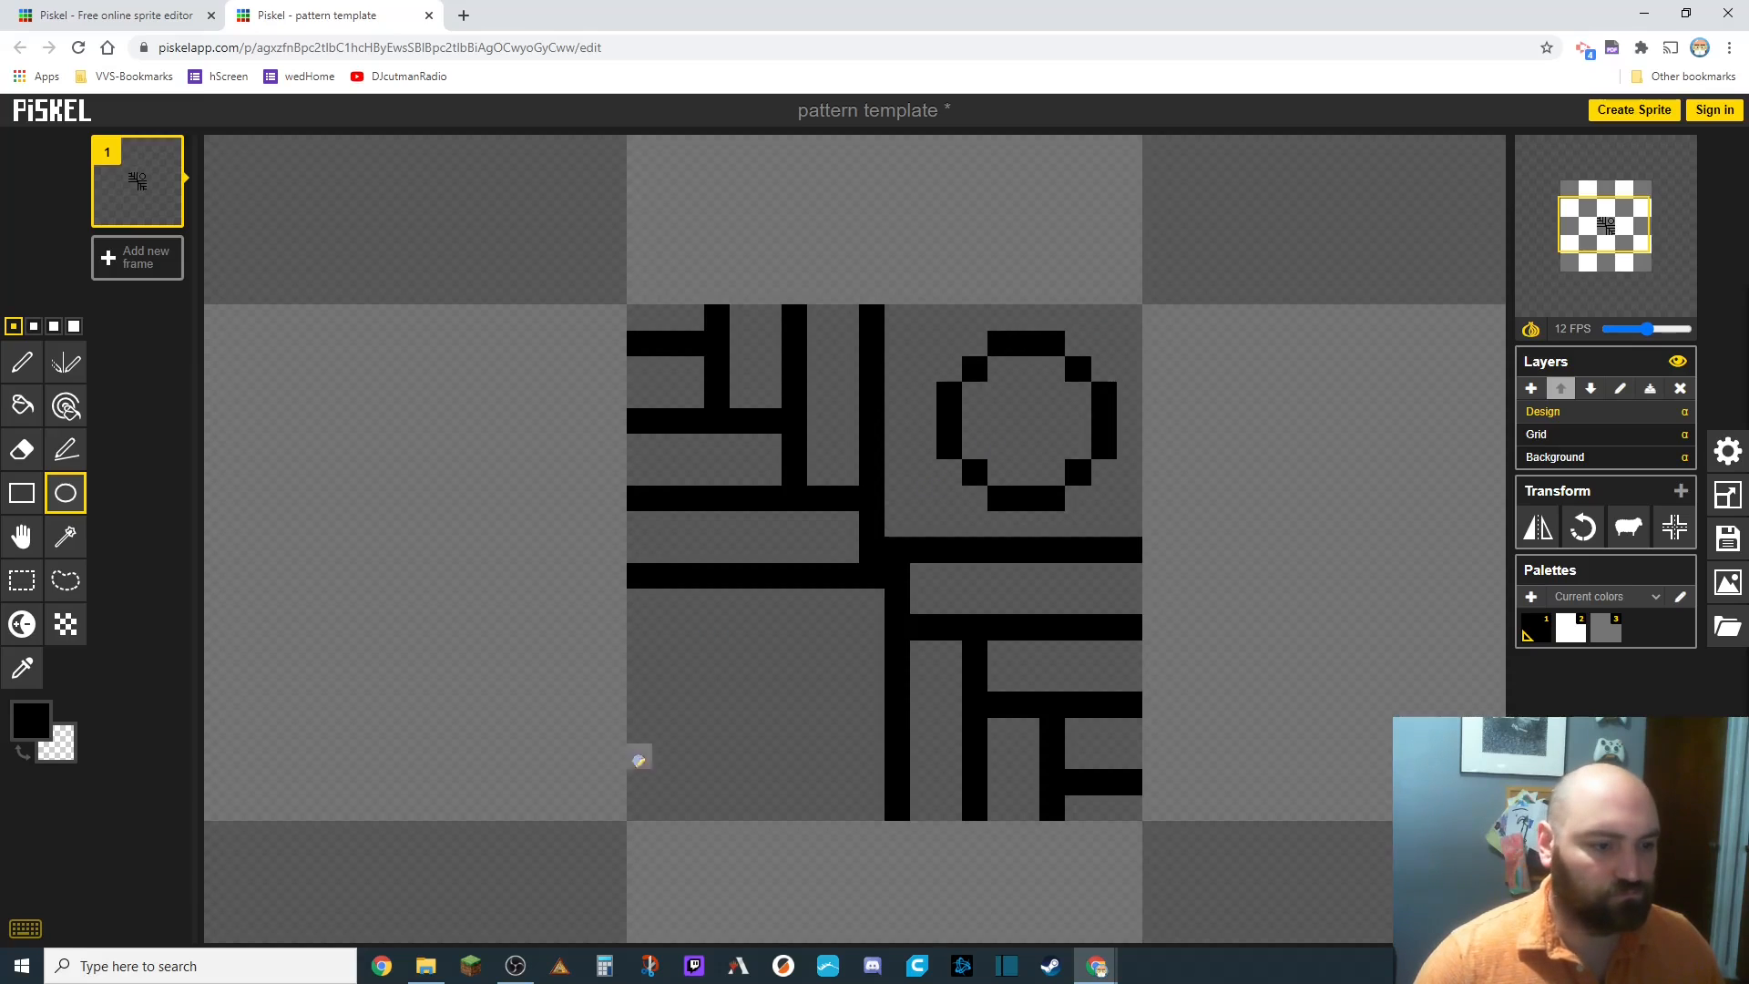
{"action": "left_click_drag", "start_coordinate": [665, 782], "coordinate": [820, 627]}
With the Pen tool, add single pixels and notches along the lines in the upper-left quadrant.
{"action": "key", "text": "p"}
{"action": "left_click", "coordinate": [922, 498]}
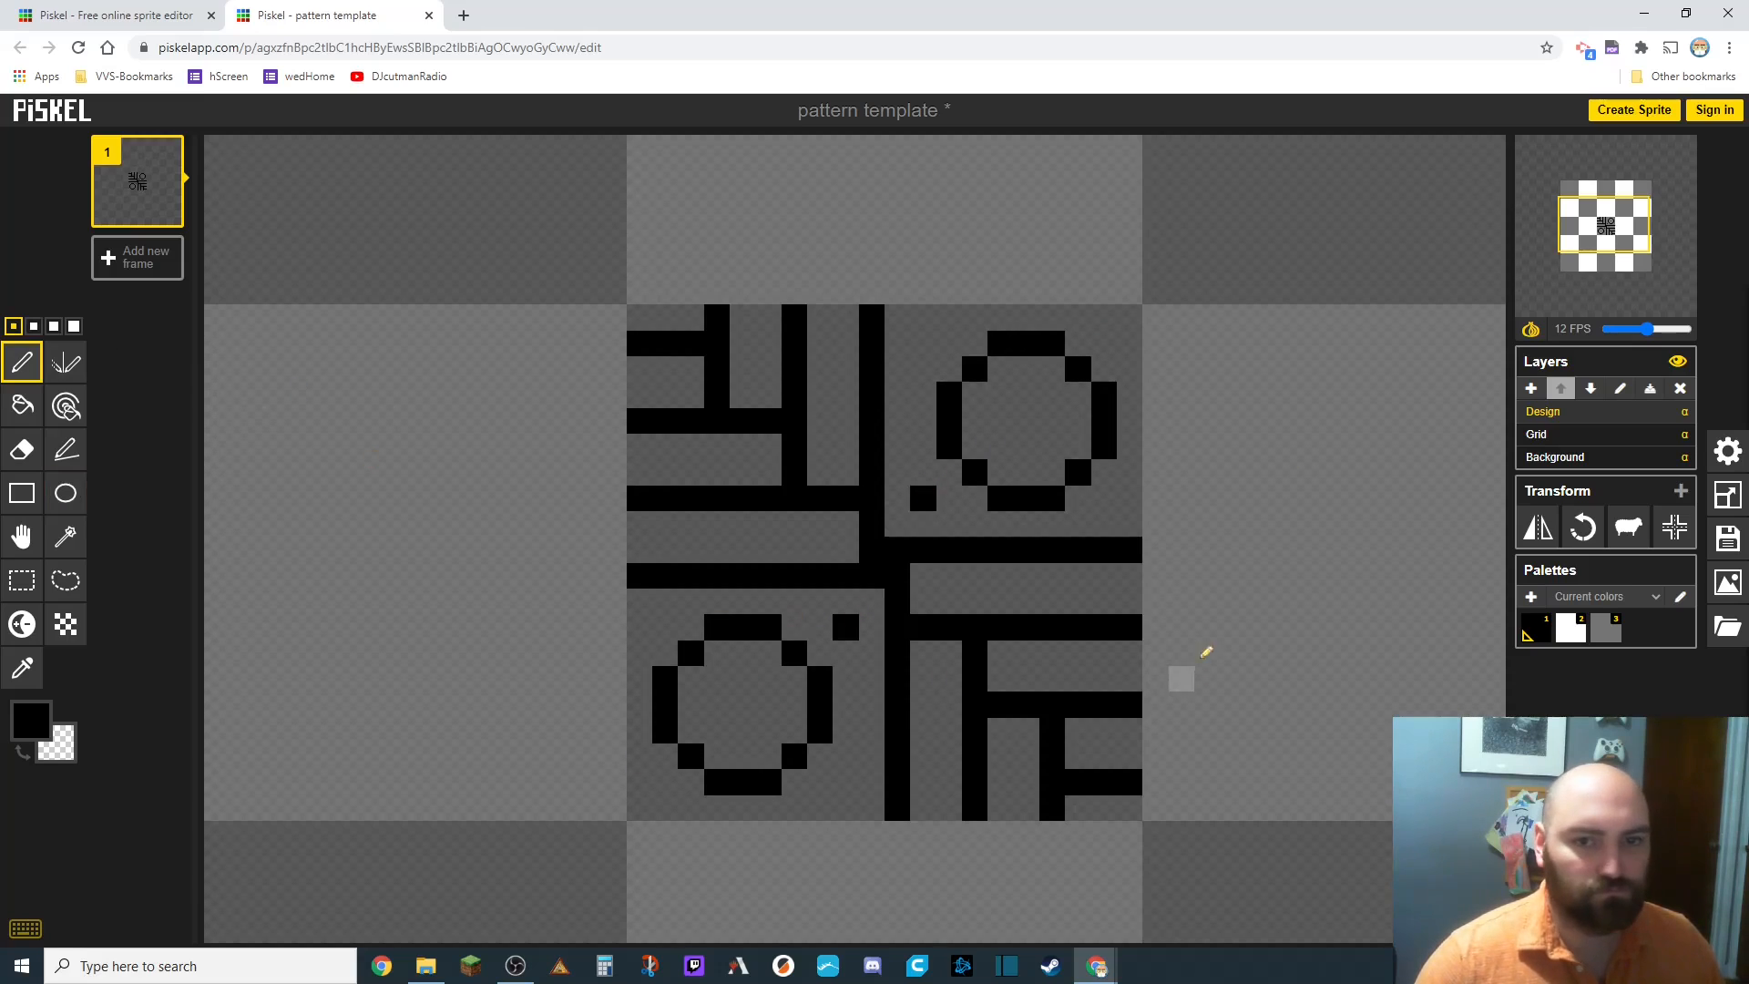
{"action": "left_click", "coordinate": [818, 521]}
{"action": "left_click", "coordinate": [767, 523]}
{"action": "left_click", "coordinate": [717, 523]}
{"action": "left_click", "coordinate": [666, 523]}
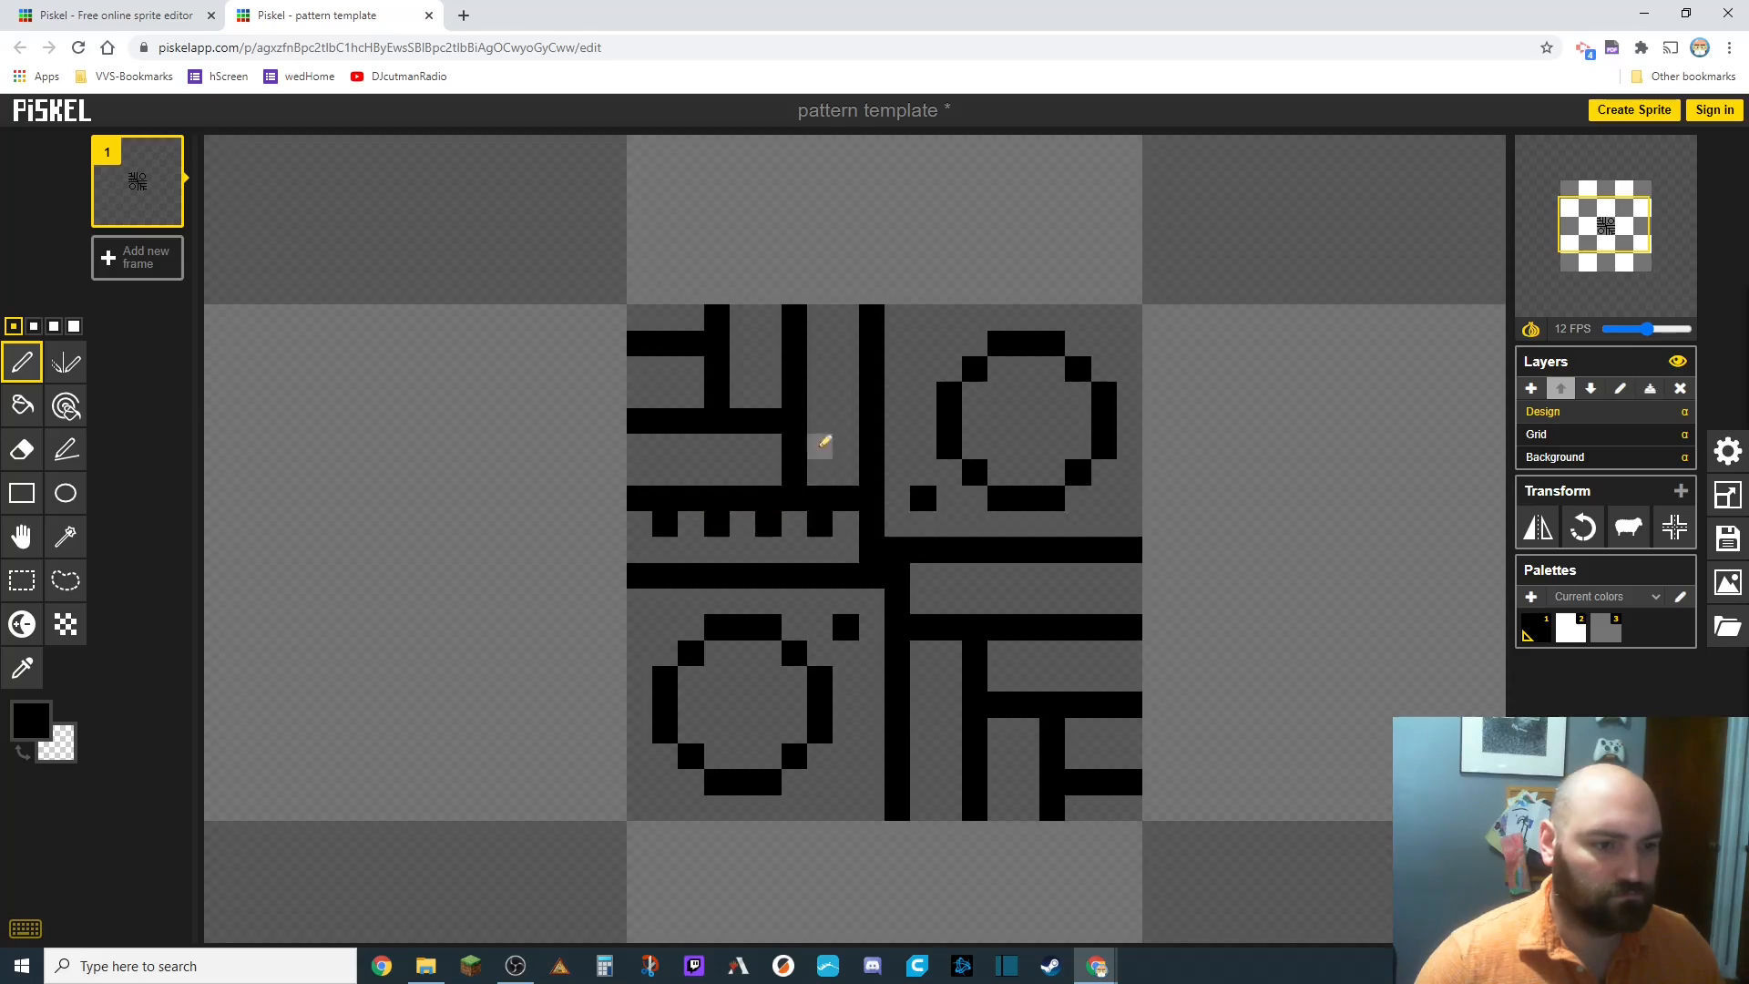
{"action": "left_click", "coordinate": [820, 446]}
{"action": "left_click", "coordinate": [820, 394]}
{"action": "left_click", "coordinate": [820, 344]}
{"action": "left_click", "coordinate": [742, 446]}
{"action": "left_click", "coordinate": [670, 369]}
{"action": "left_click", "coordinate": [642, 319]}
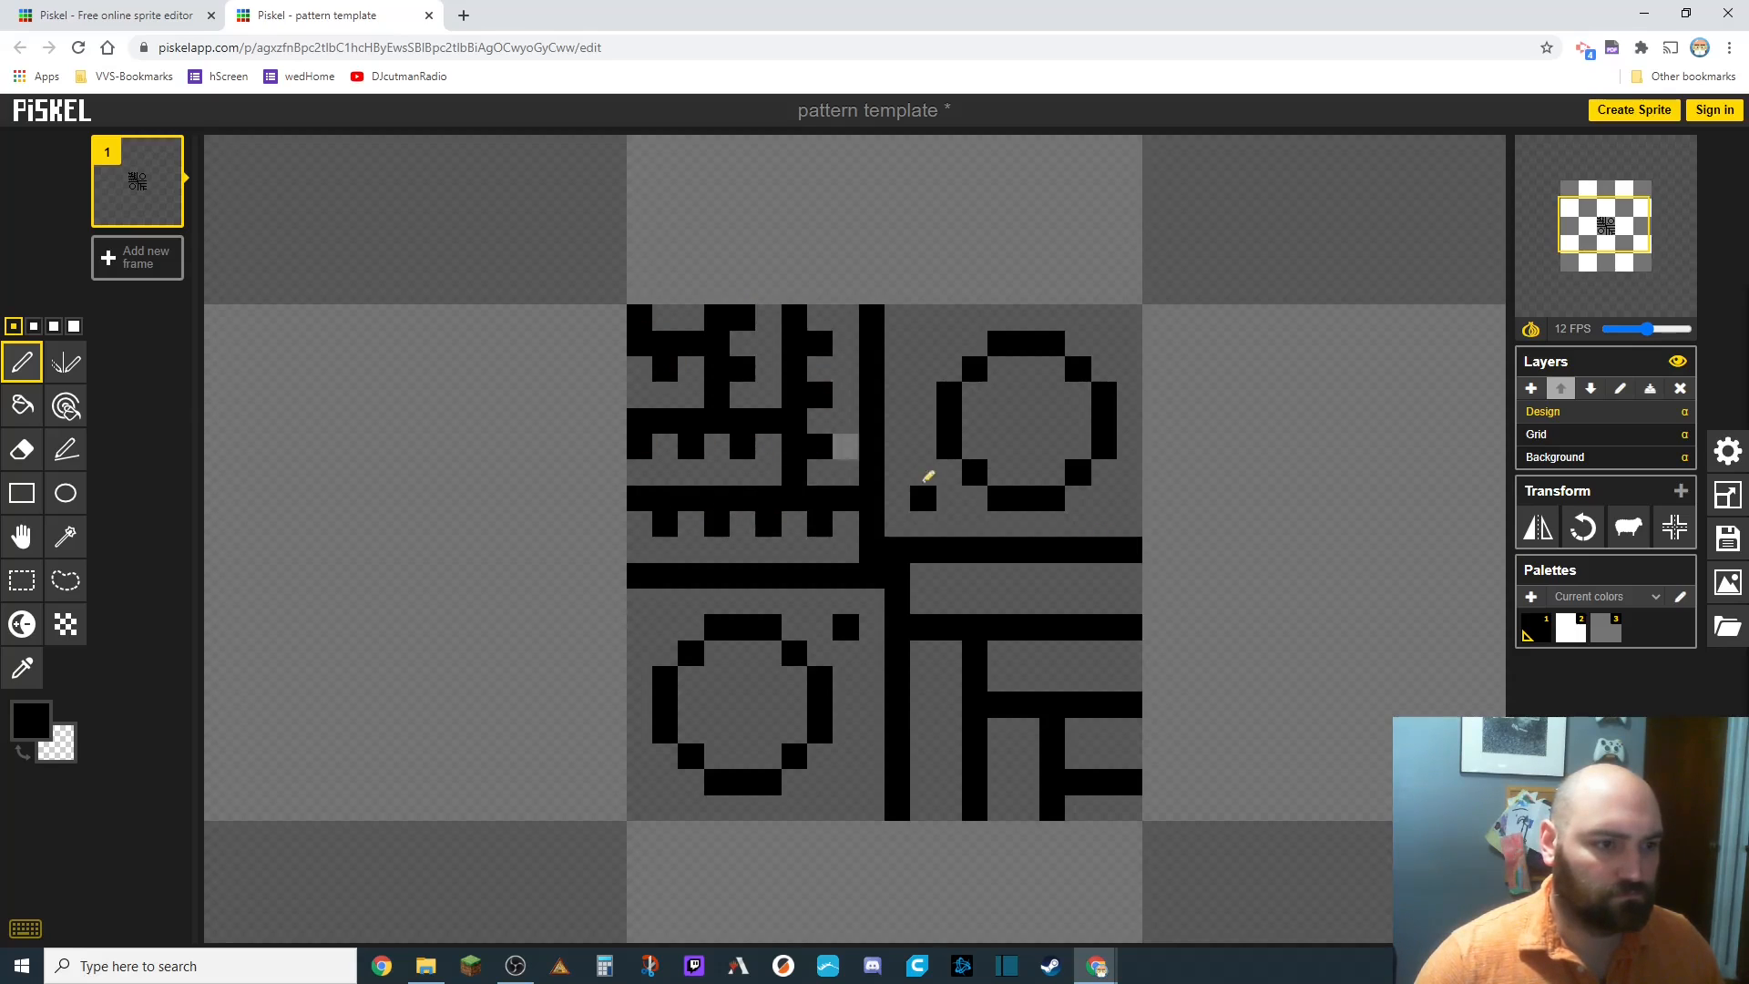
Add pixel notches along the lines in the lower-right quadrant with the Pen tool.
{"action": "left_click", "coordinate": [1128, 808]}
{"action": "left_click", "coordinate": [951, 601]}
{"action": "left_click", "coordinate": [1000, 601]}
{"action": "left_click", "coordinate": [1052, 601]}
{"action": "left_click", "coordinate": [1103, 601]}
{"action": "left_click", "coordinate": [948, 677]}
{"action": "left_click", "coordinate": [948, 729]}
{"action": "left_click", "coordinate": [948, 781]}
{"action": "left_click", "coordinate": [1026, 677]}
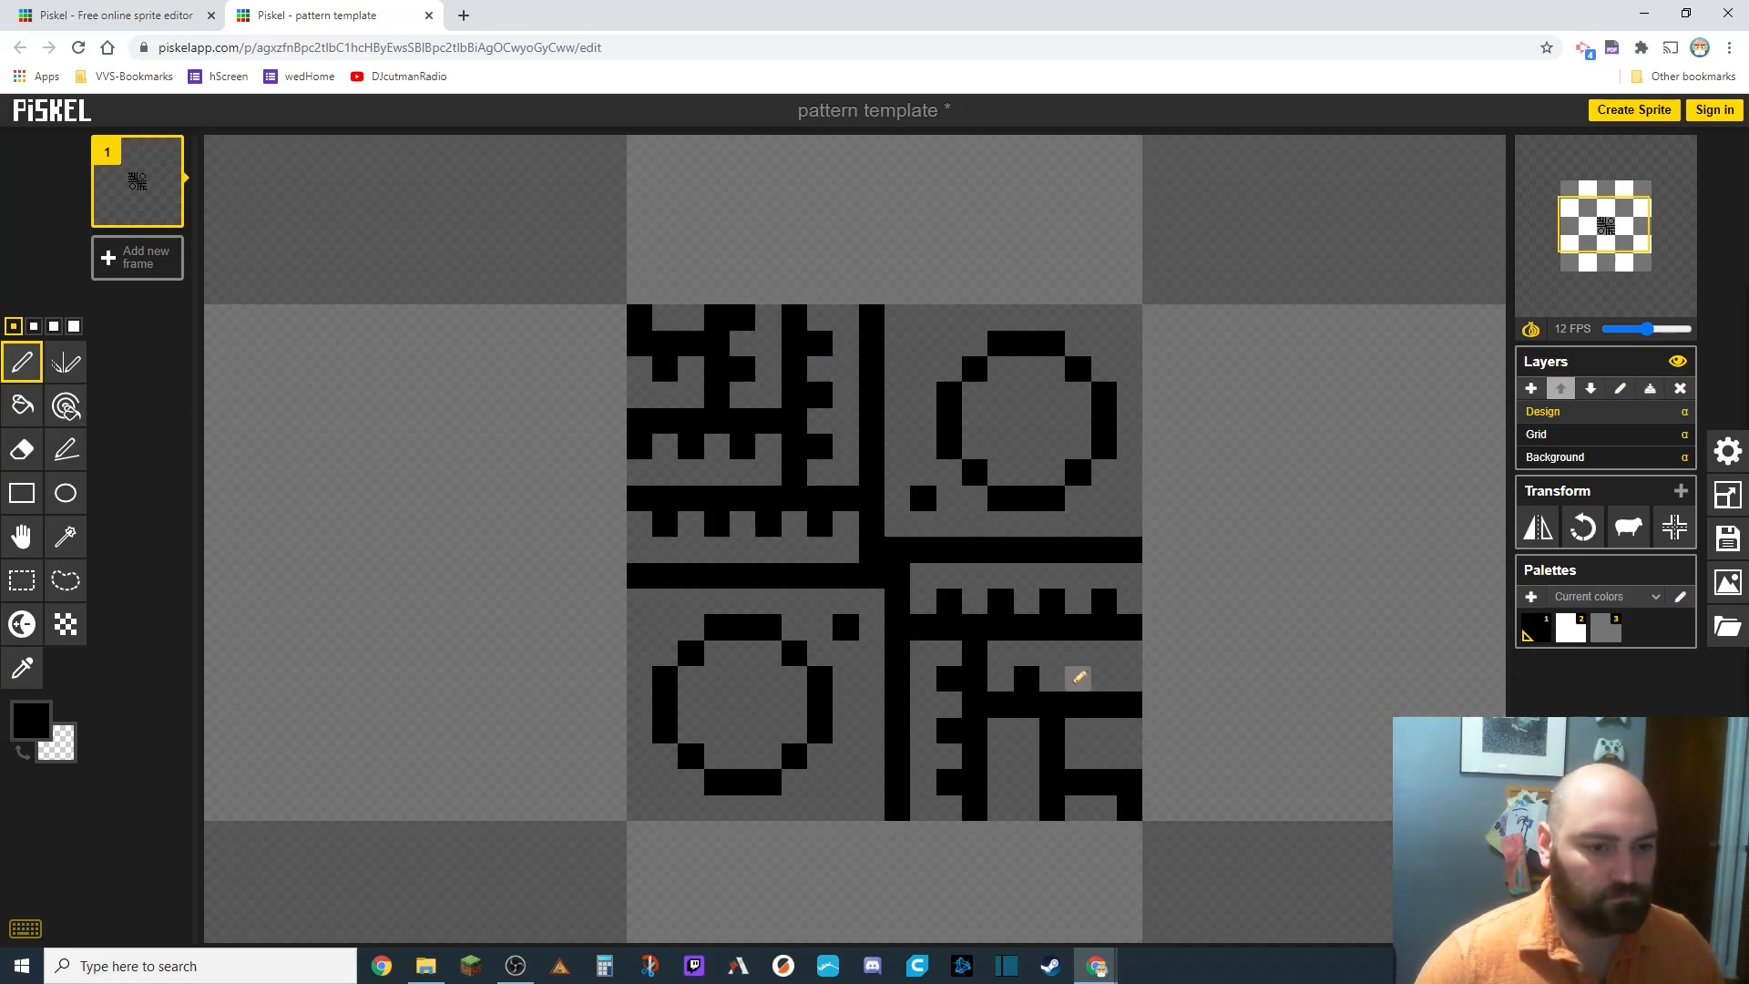
{"action": "left_click", "coordinate": [1078, 677]}
Add two-pixel eyes to both circle faces and a dot beside the lower-left face.
{"action": "left_click", "coordinate": [717, 678]}
{"action": "left_click", "coordinate": [768, 729]}
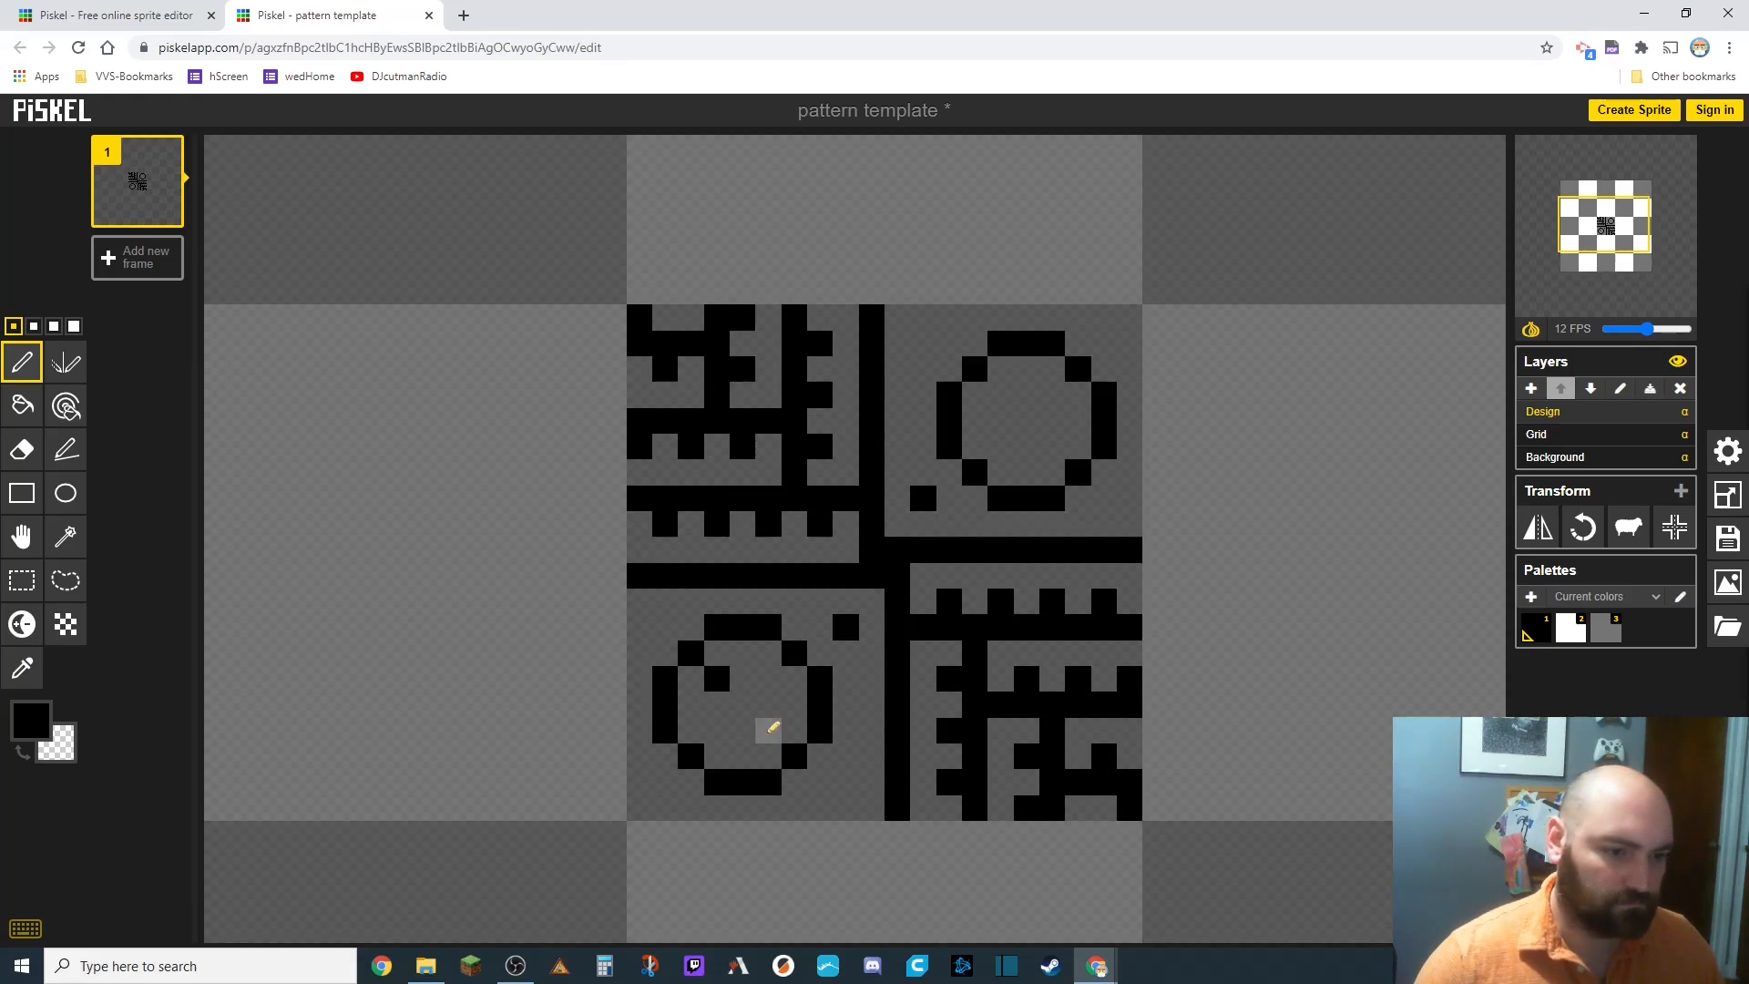
{"action": "left_click", "coordinate": [768, 677]}
{"action": "left_click", "coordinate": [717, 728]}
{"action": "left_click", "coordinate": [1000, 394]}
{"action": "left_click", "coordinate": [1052, 395]}
{"action": "left_click", "coordinate": [1000, 447]}
{"action": "left_click", "coordinate": [1052, 446]}
{"action": "left_click", "coordinate": [845, 781]}
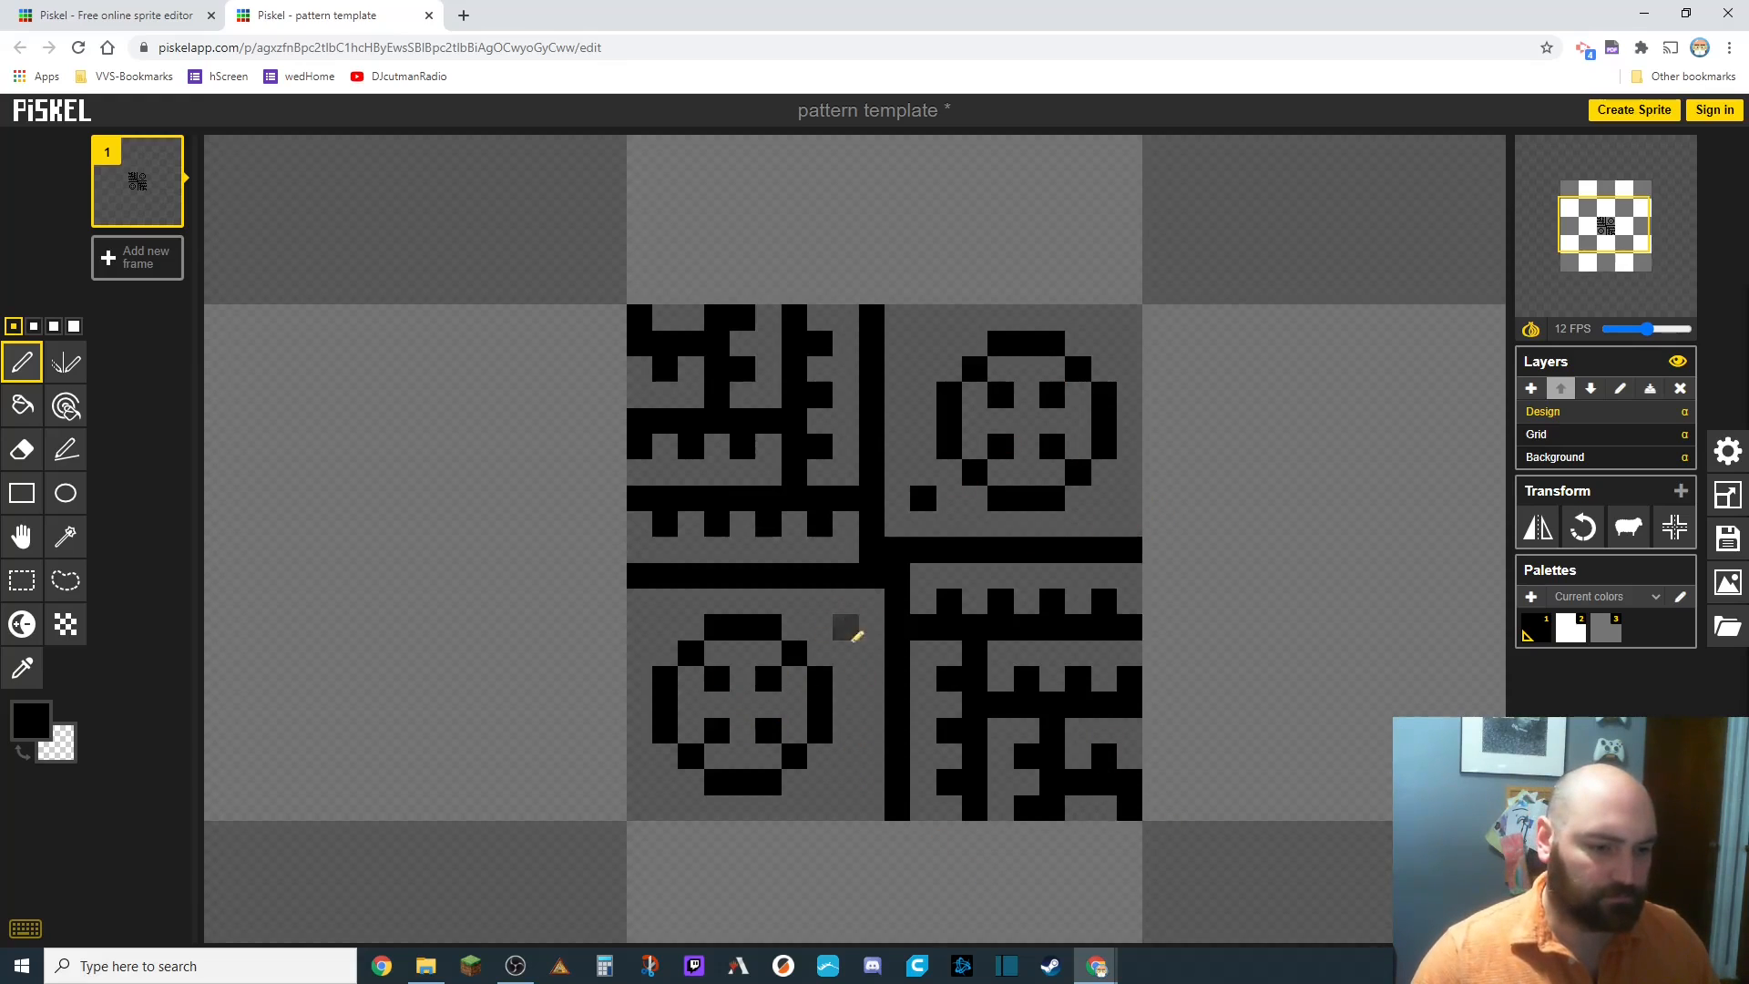
Toggle single corner pixels around the lower-left face and add a dot at the upper-right quadrant's corner.
{"action": "left_click", "coordinate": [664, 627]}
{"action": "left_click", "coordinate": [665, 781]}
{"action": "right_click", "coordinate": [846, 782]}
{"action": "right_click", "coordinate": [846, 627]}
{"action": "right_click", "coordinate": [665, 627]}
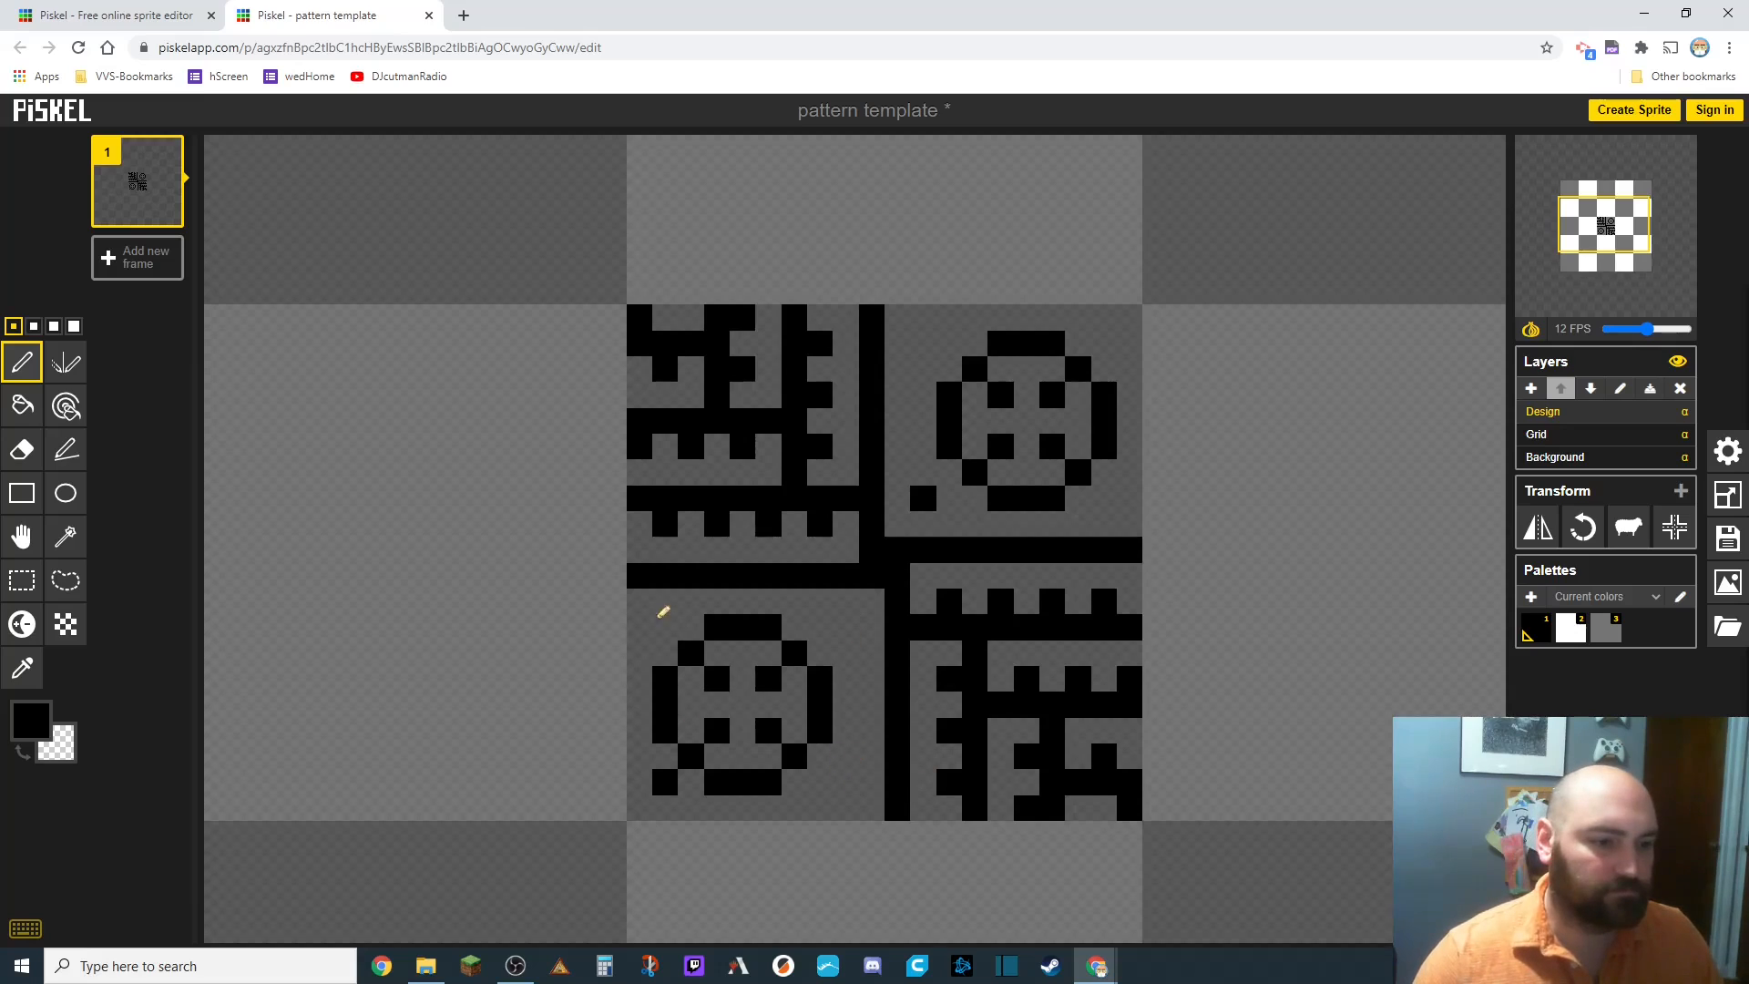
{"action": "right_click", "coordinate": [665, 782]}
{"action": "left_click", "coordinate": [846, 626]}
{"action": "left_click", "coordinate": [845, 782]}
{"action": "left_click", "coordinate": [923, 343]}
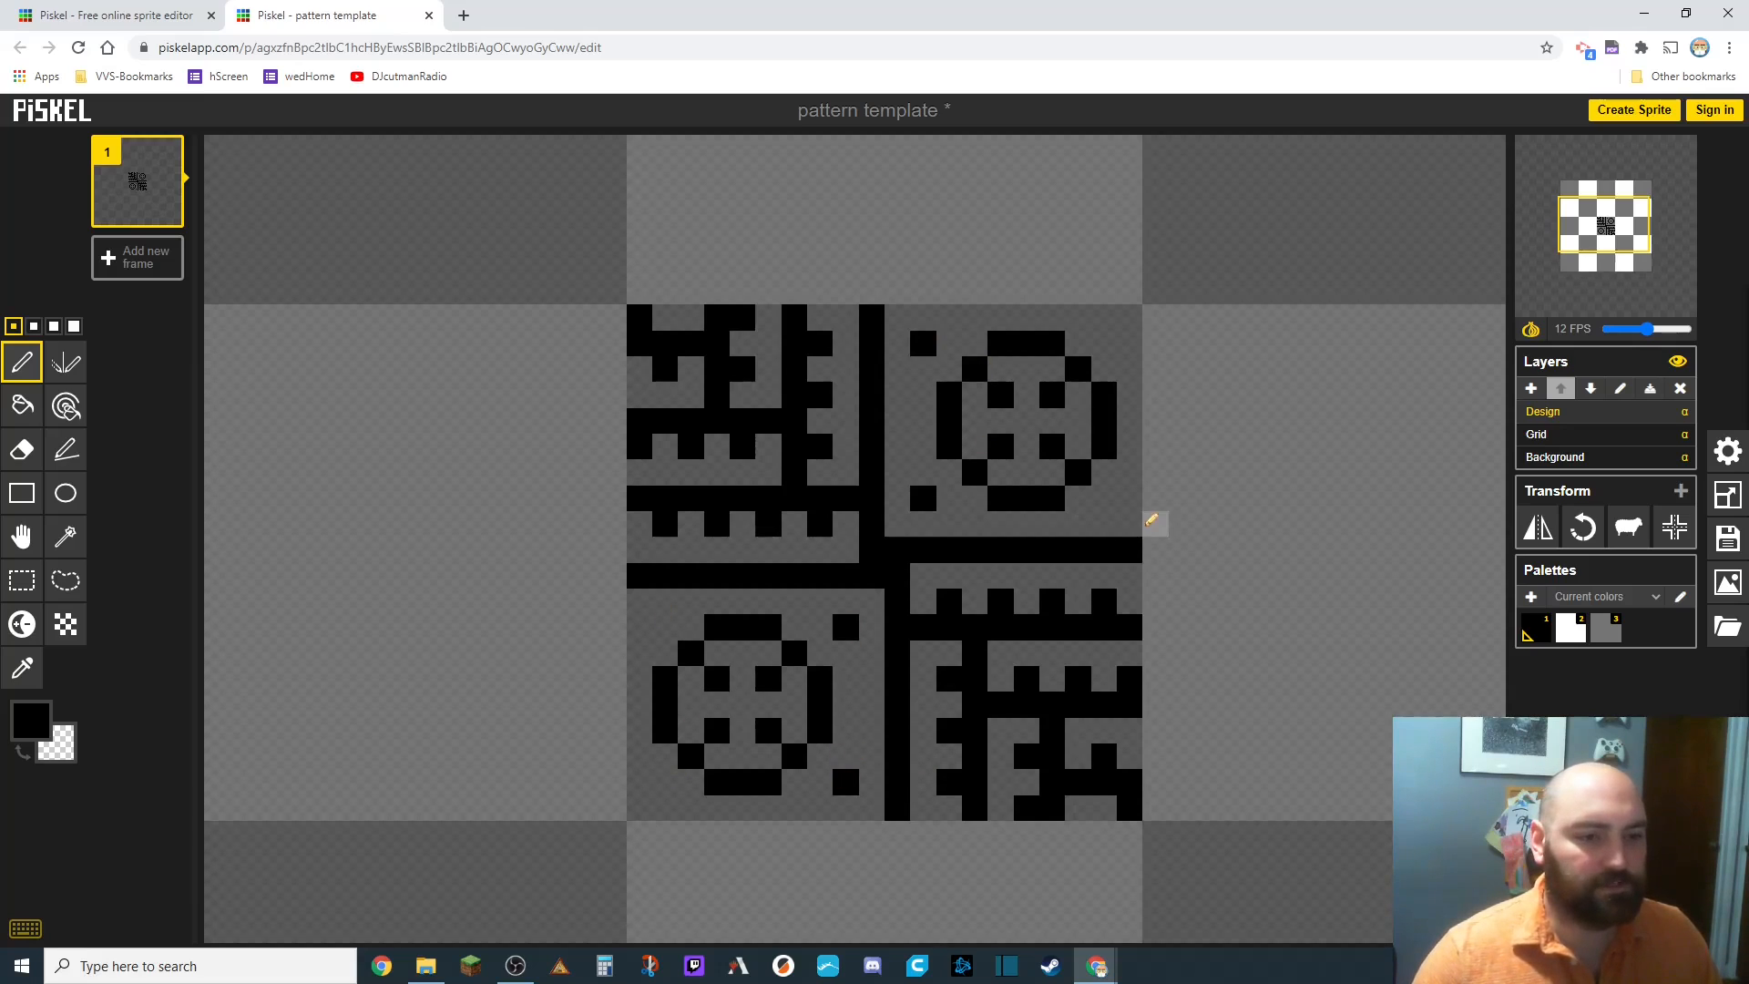
Zoom out and back in to view the tile within the whole sprite.
{"action": "scroll", "coordinate": [1155, 519], "scroll_direction": "down", "scroll_amount": 4}
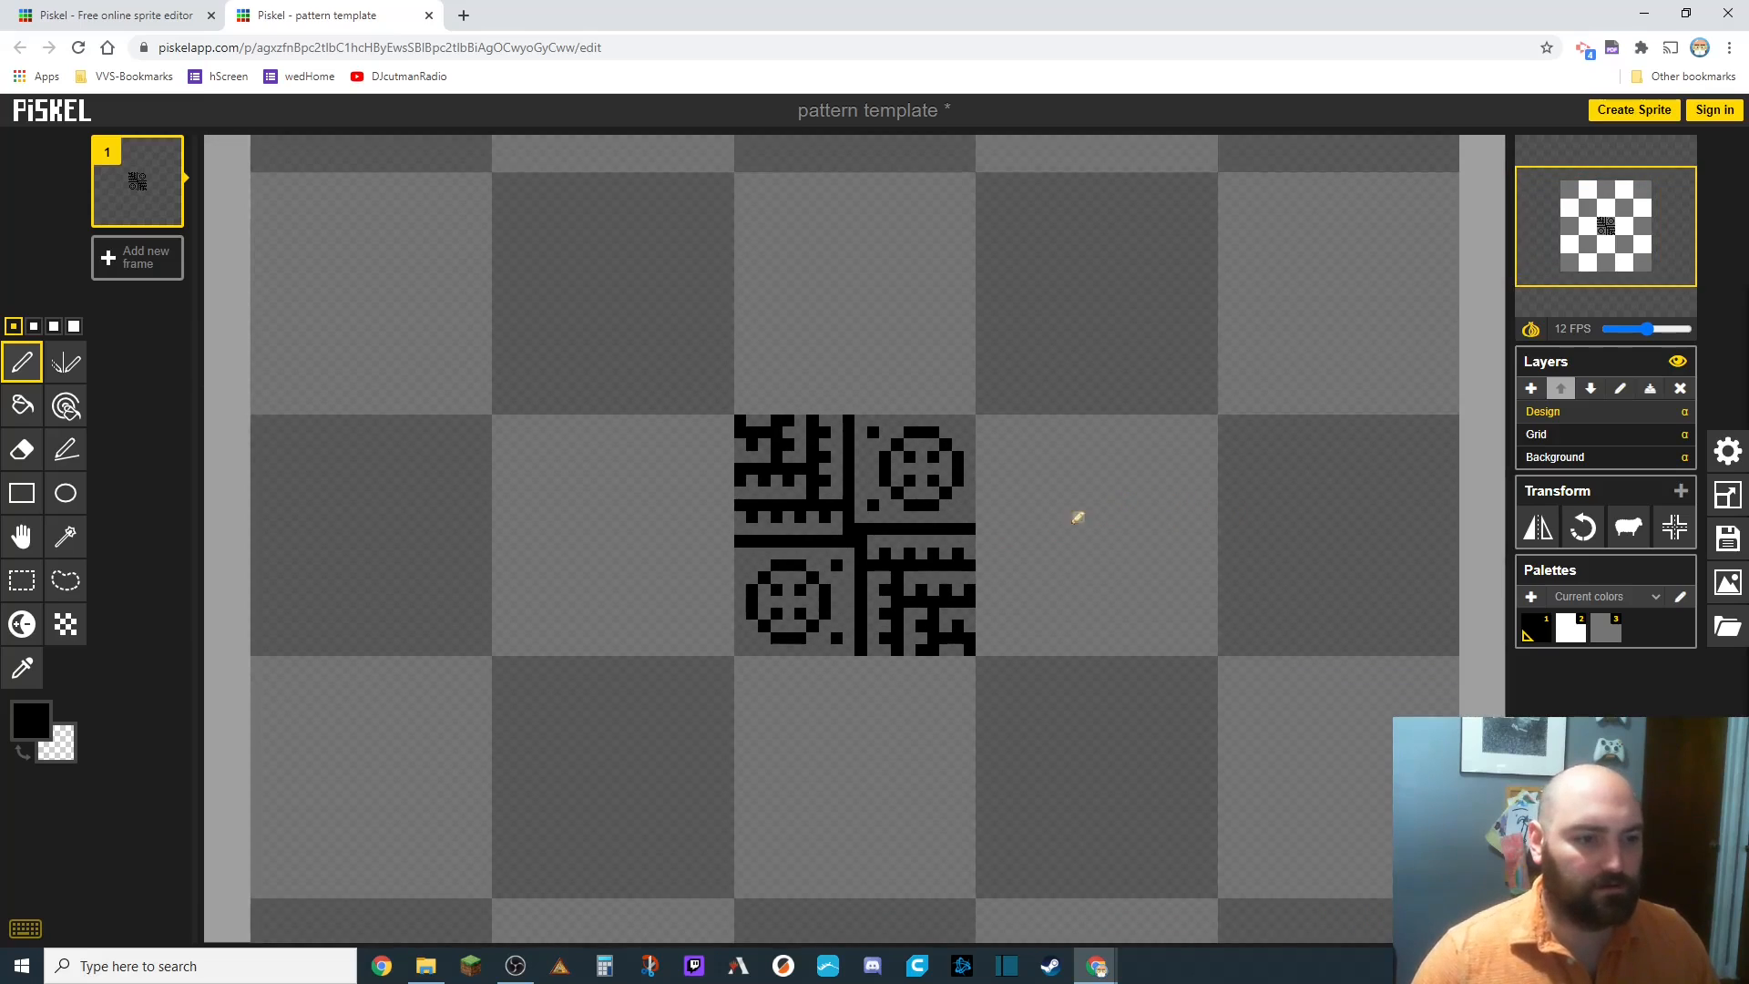
{"action": "scroll", "coordinate": [1078, 517], "scroll_direction": "up", "scroll_amount": 3}
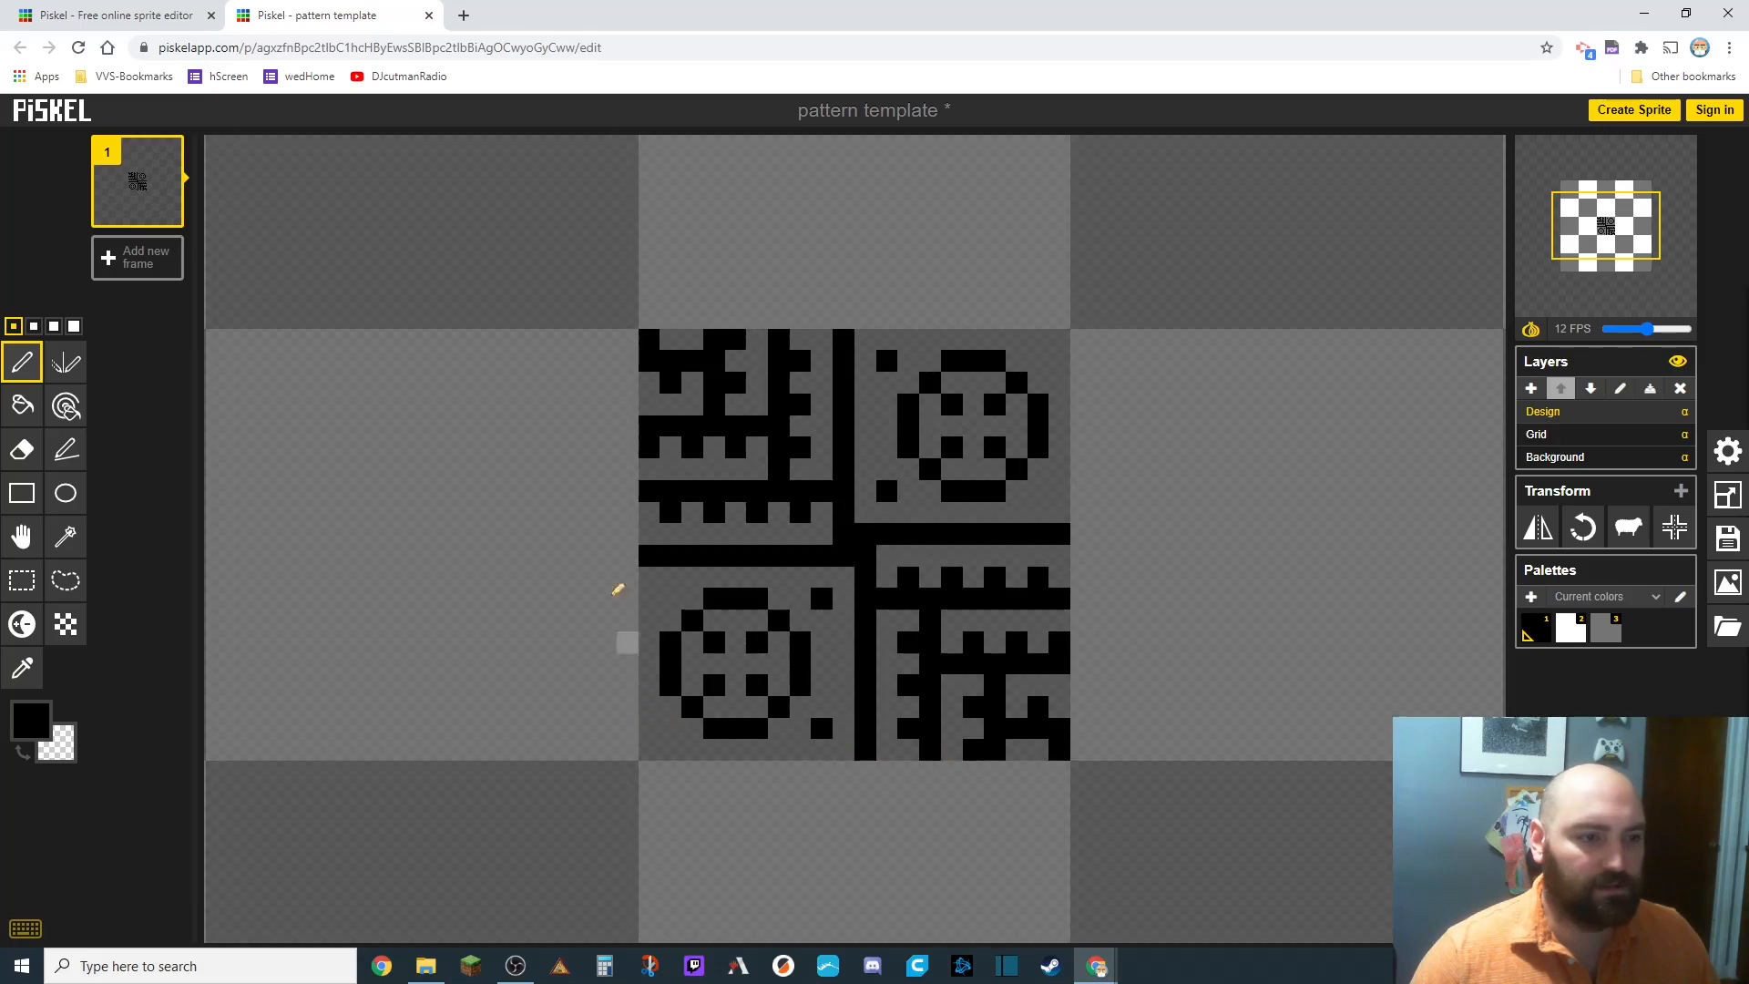
{"action": "scroll", "coordinate": [1073, 648], "scroll_direction": "down", "scroll_amount": 1}
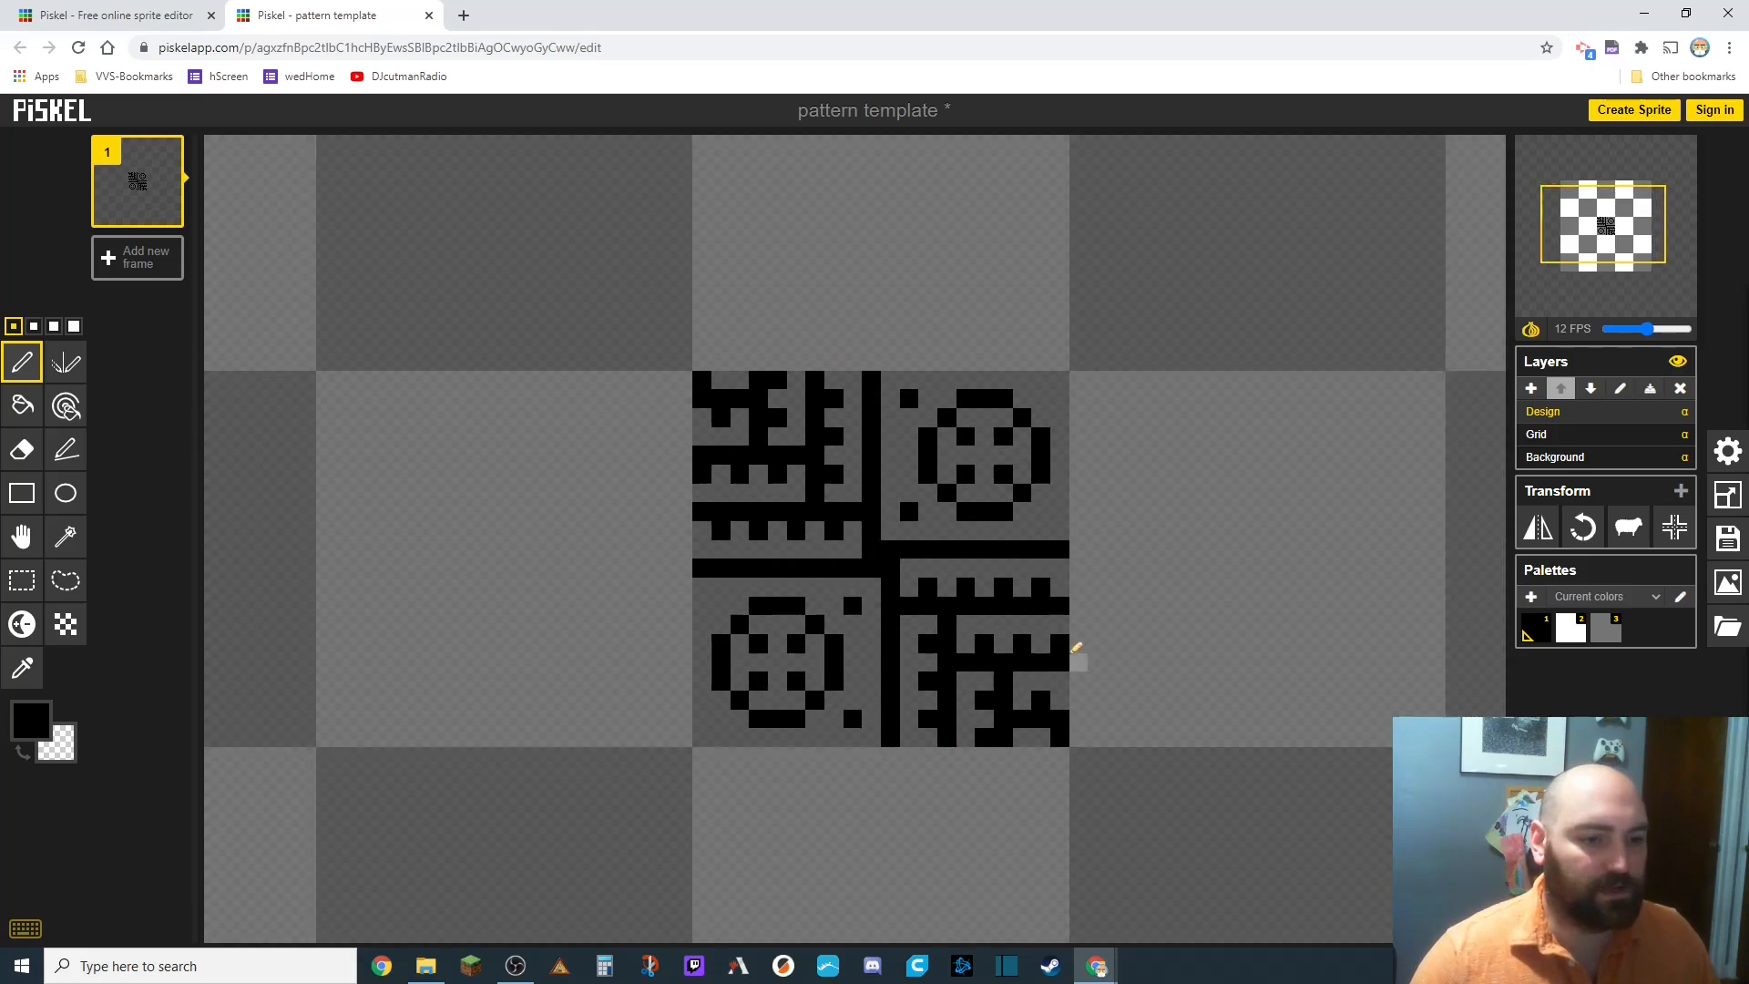
{"action": "scroll", "coordinate": [1075, 647], "scroll_direction": "down", "scroll_amount": 3}
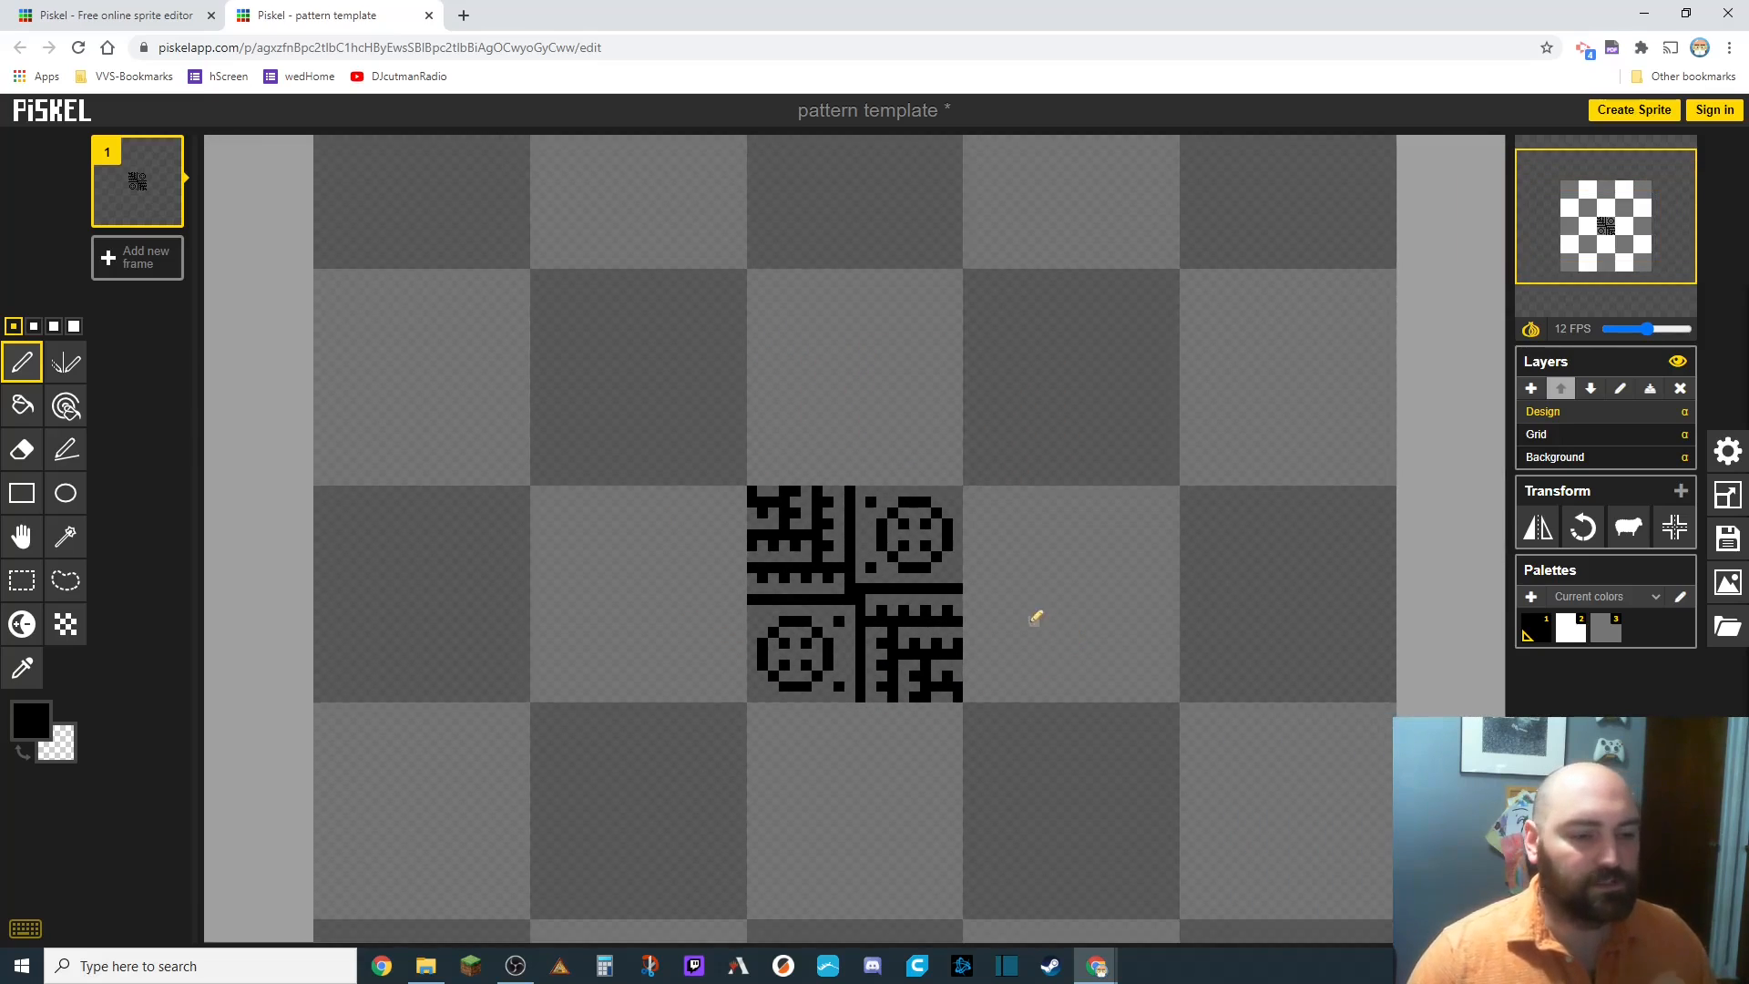
{"action": "scroll", "coordinate": [1004, 633], "scroll_direction": "down", "scroll_amount": 1}
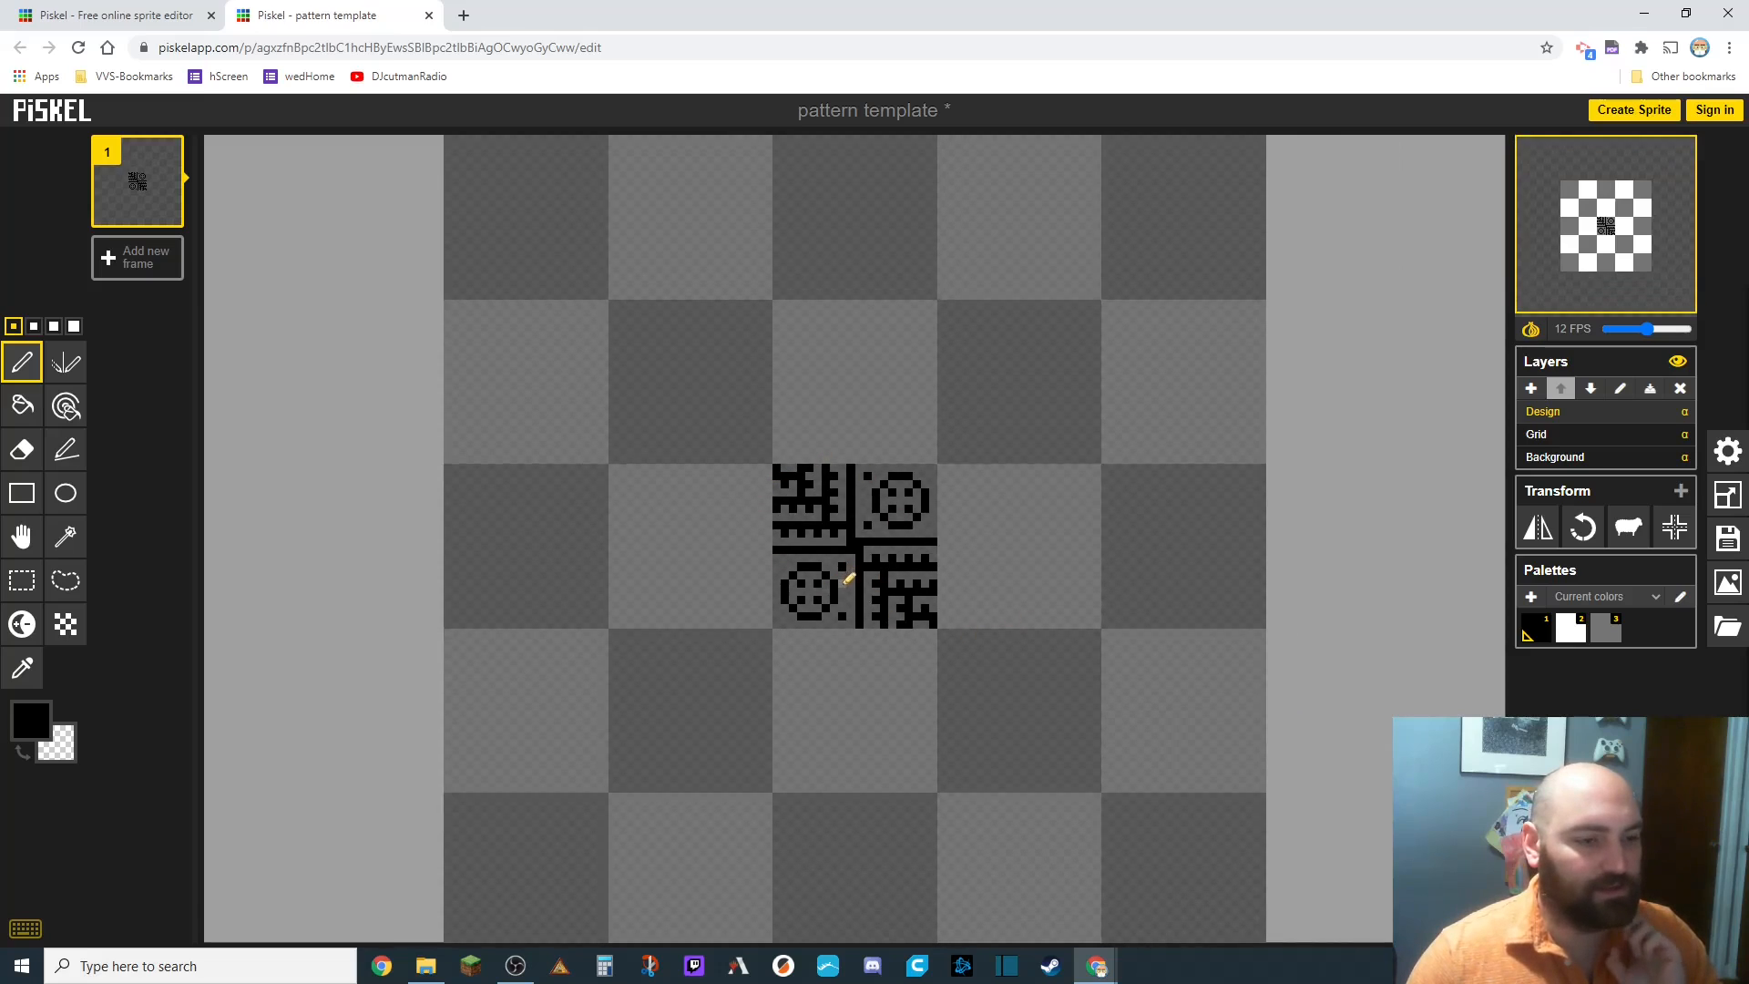
{"action": "scroll", "coordinate": [929, 579], "scroll_direction": "down", "scroll_amount": 1}
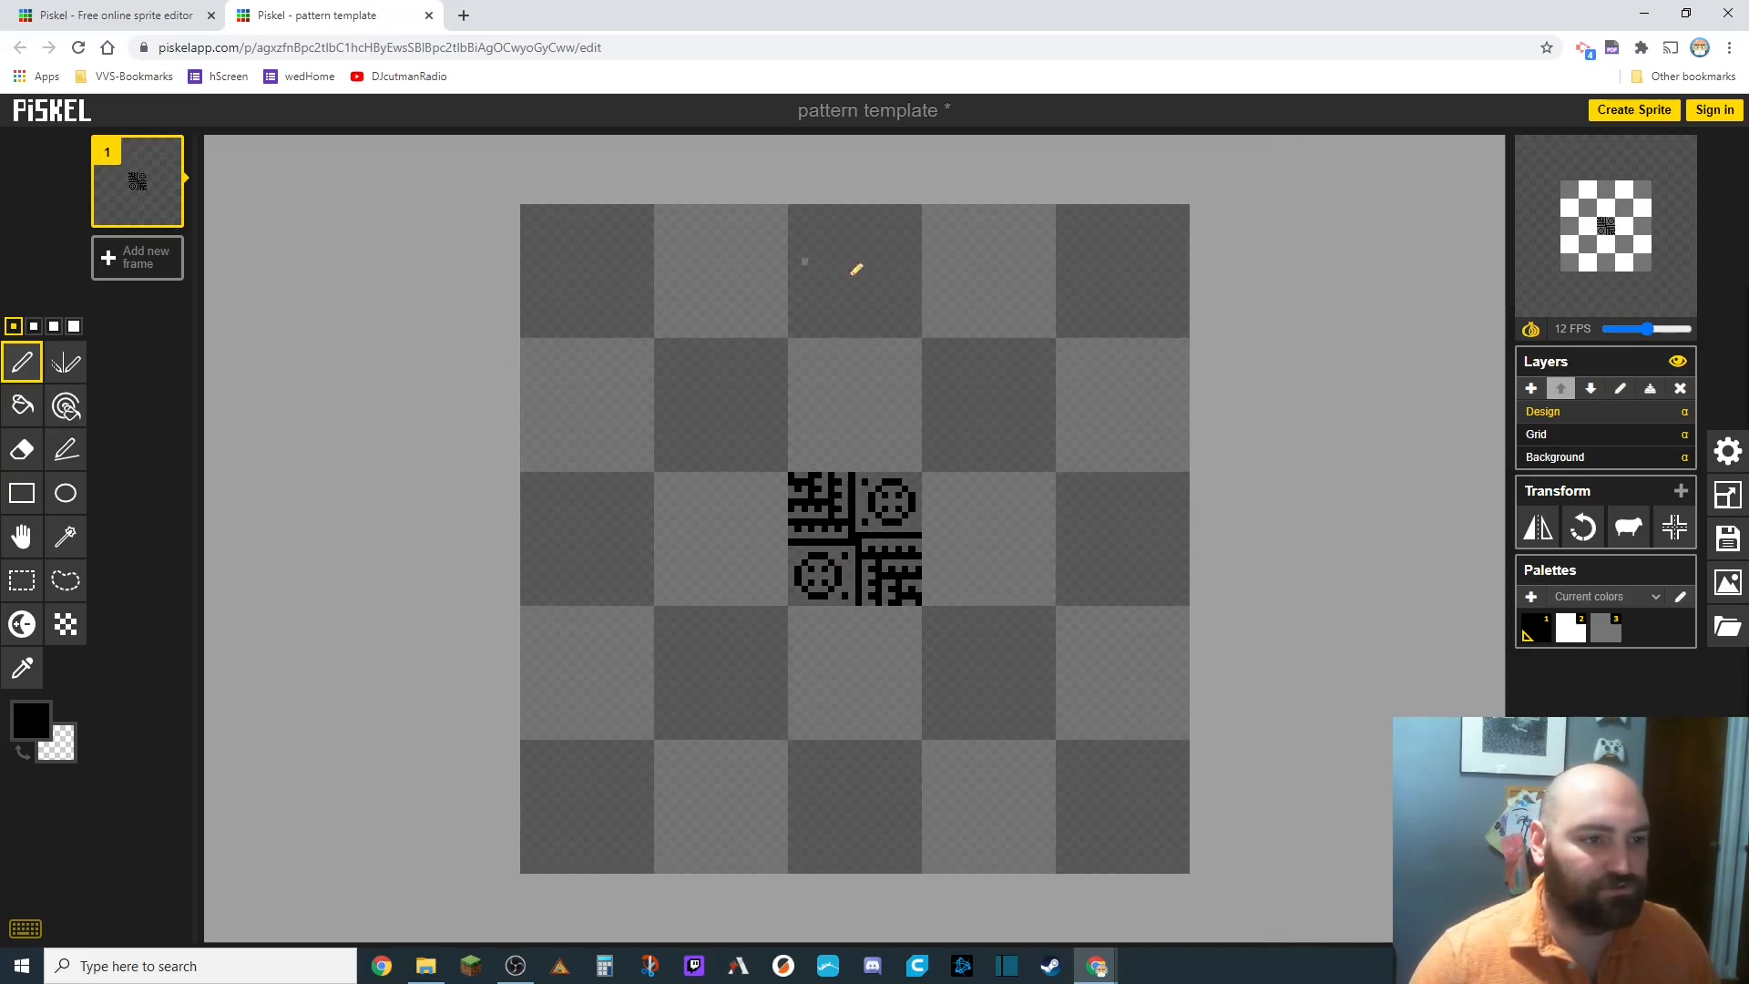
{"action": "scroll", "coordinate": [870, 592], "scroll_direction": "up", "scroll_amount": 3}
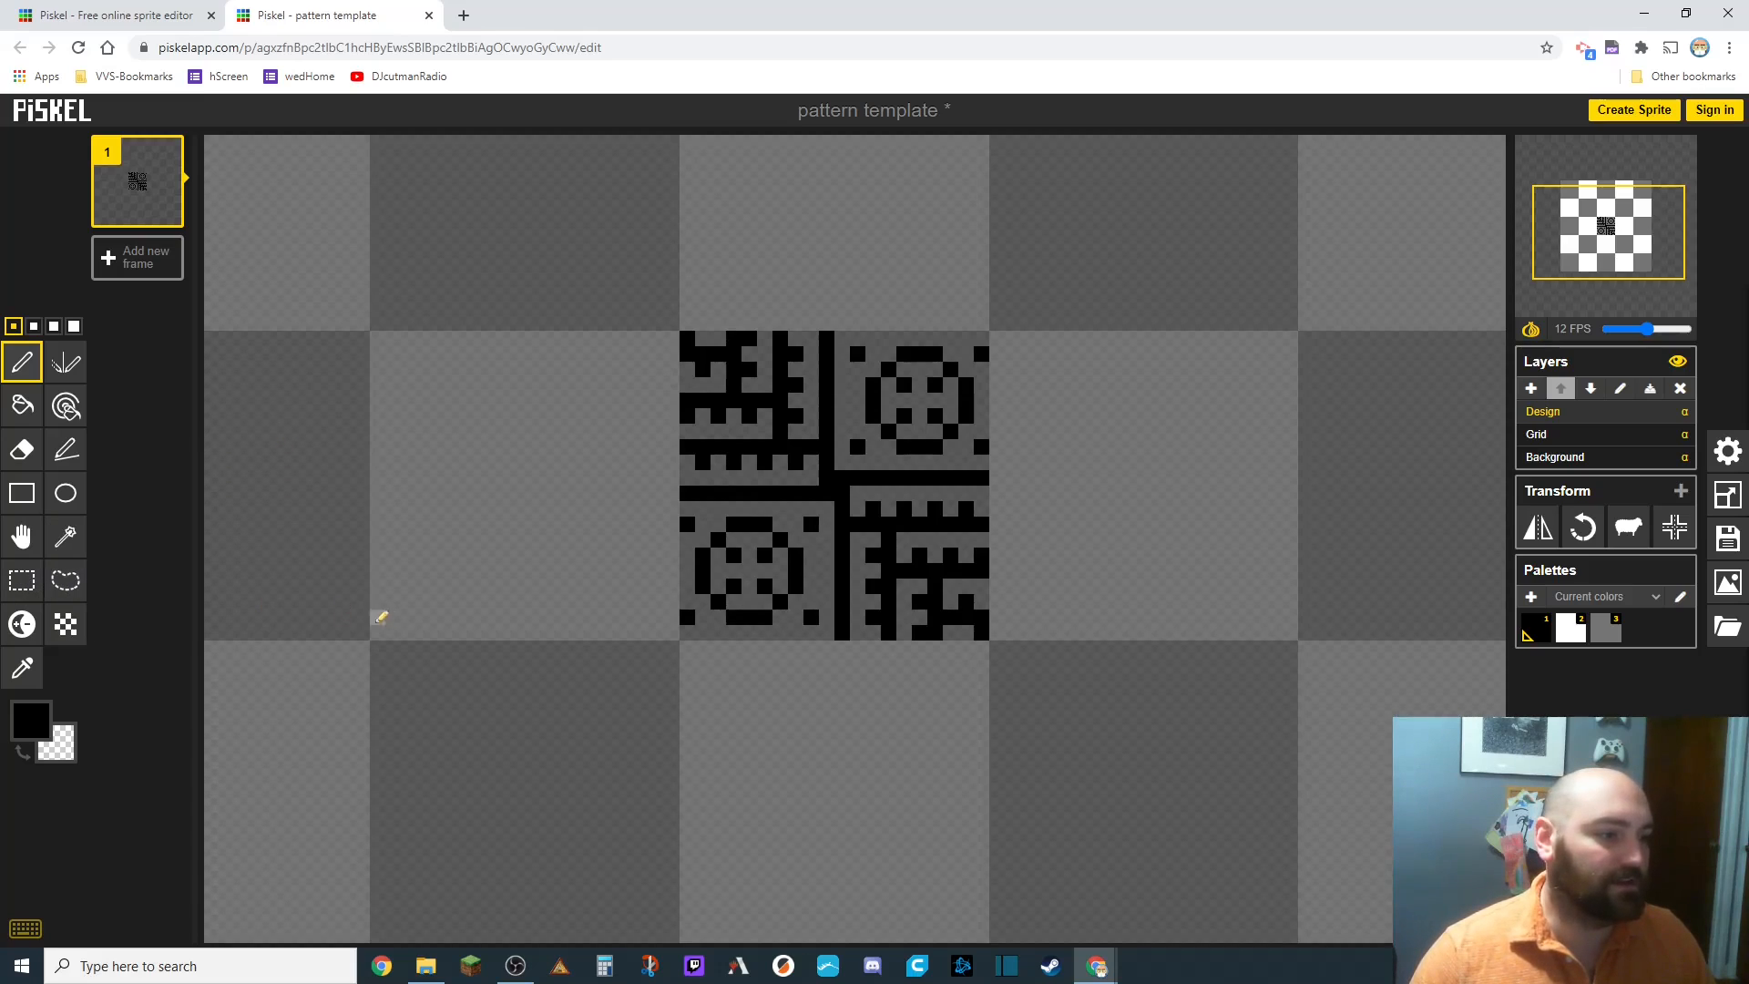
Select the whole tile with the rectangle selection and paste copies of it to its right and below.
{"action": "left_click", "coordinate": [22, 582]}
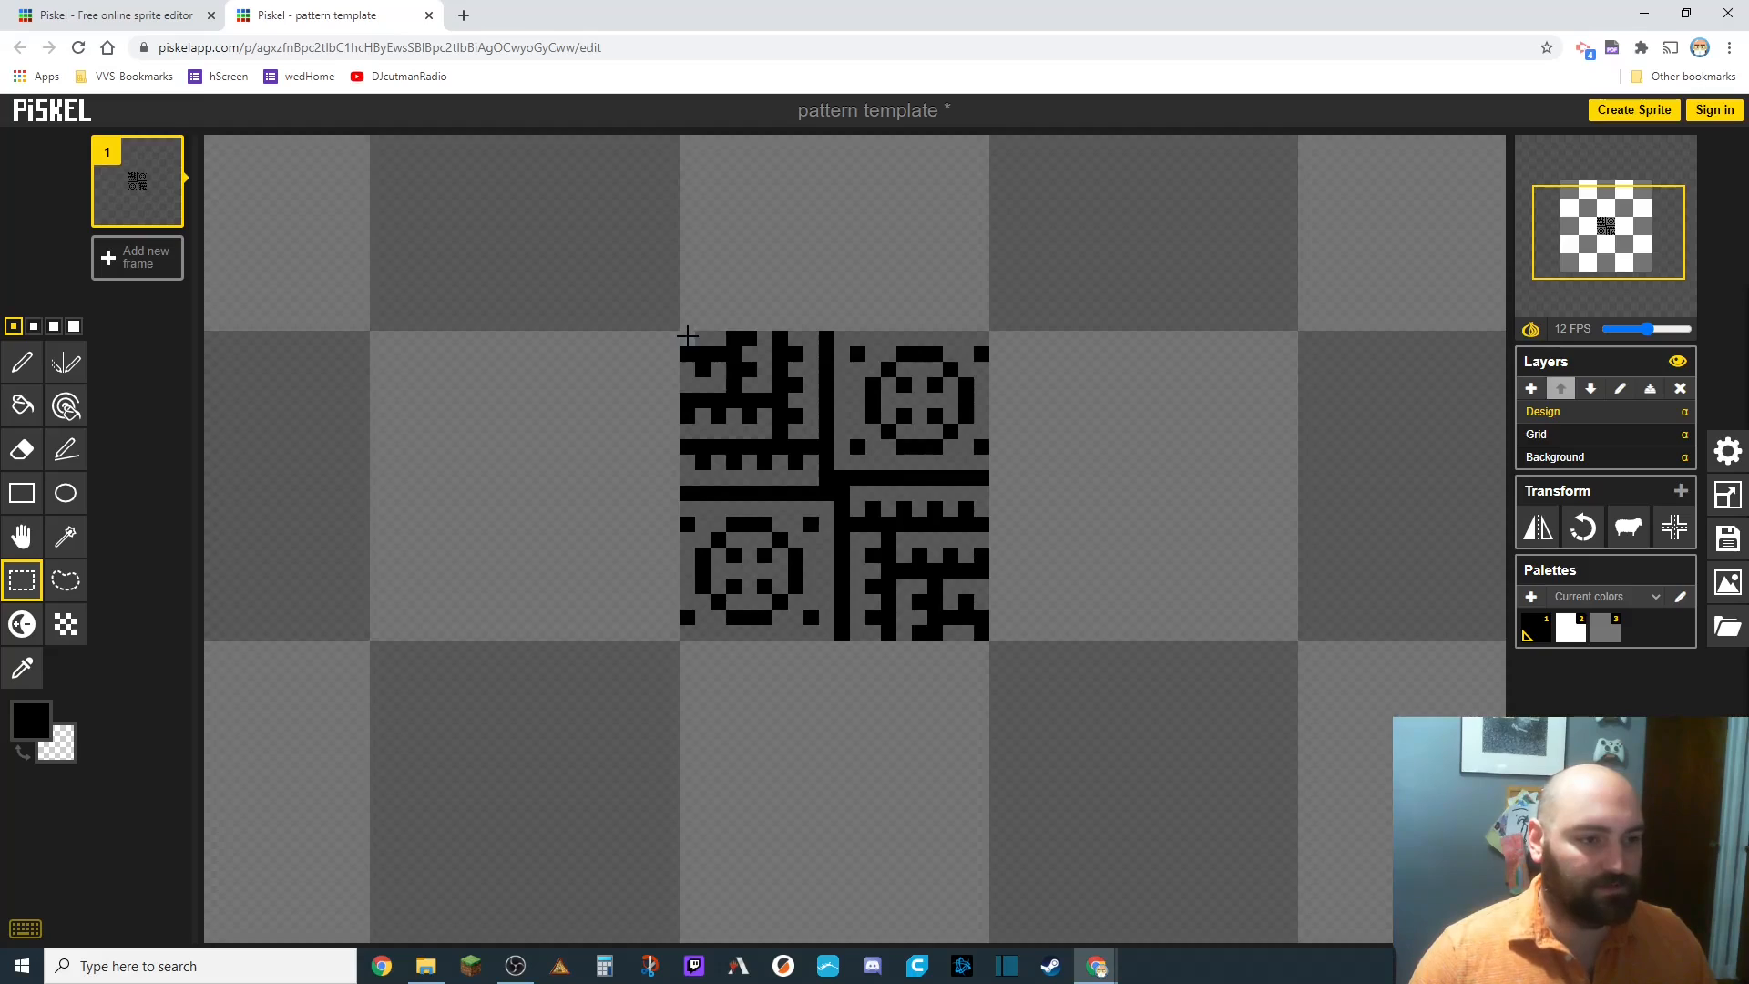
{"action": "left_click_drag", "start_coordinate": [687, 336], "coordinate": [974, 629]}
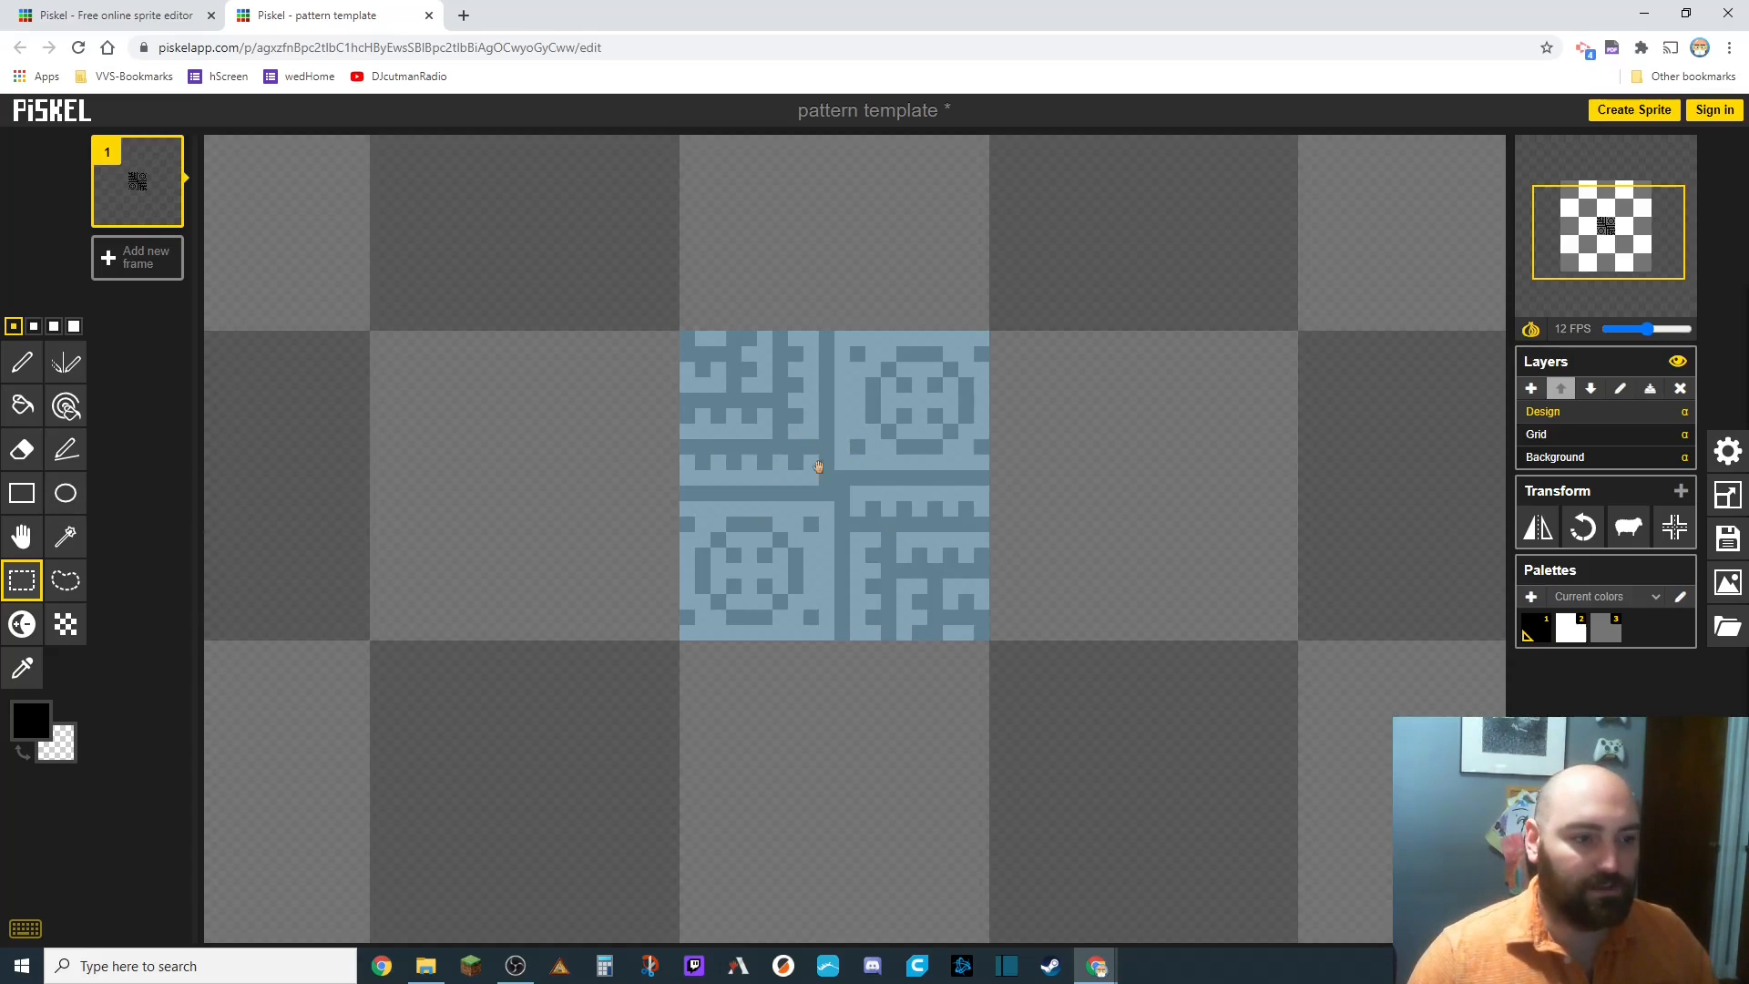
{"action": "left_click_drag", "start_coordinate": [824, 485], "coordinate": [1135, 478]}
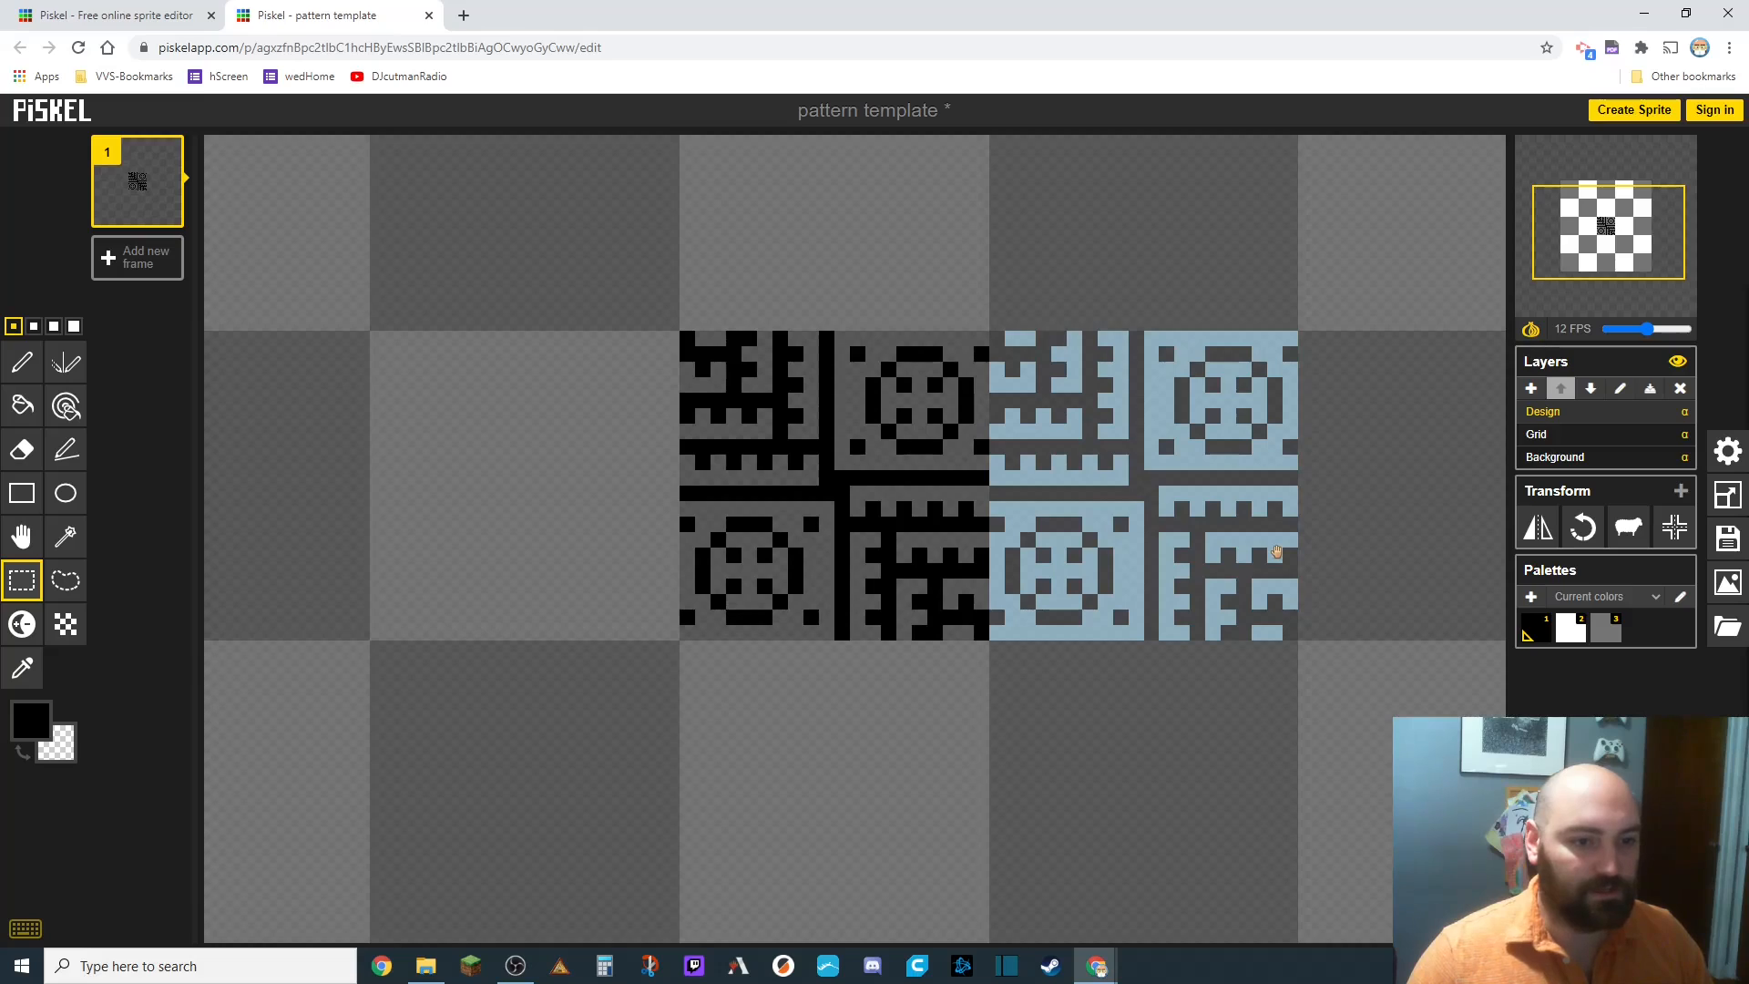
{"action": "key", "text": "ctrl+v"}
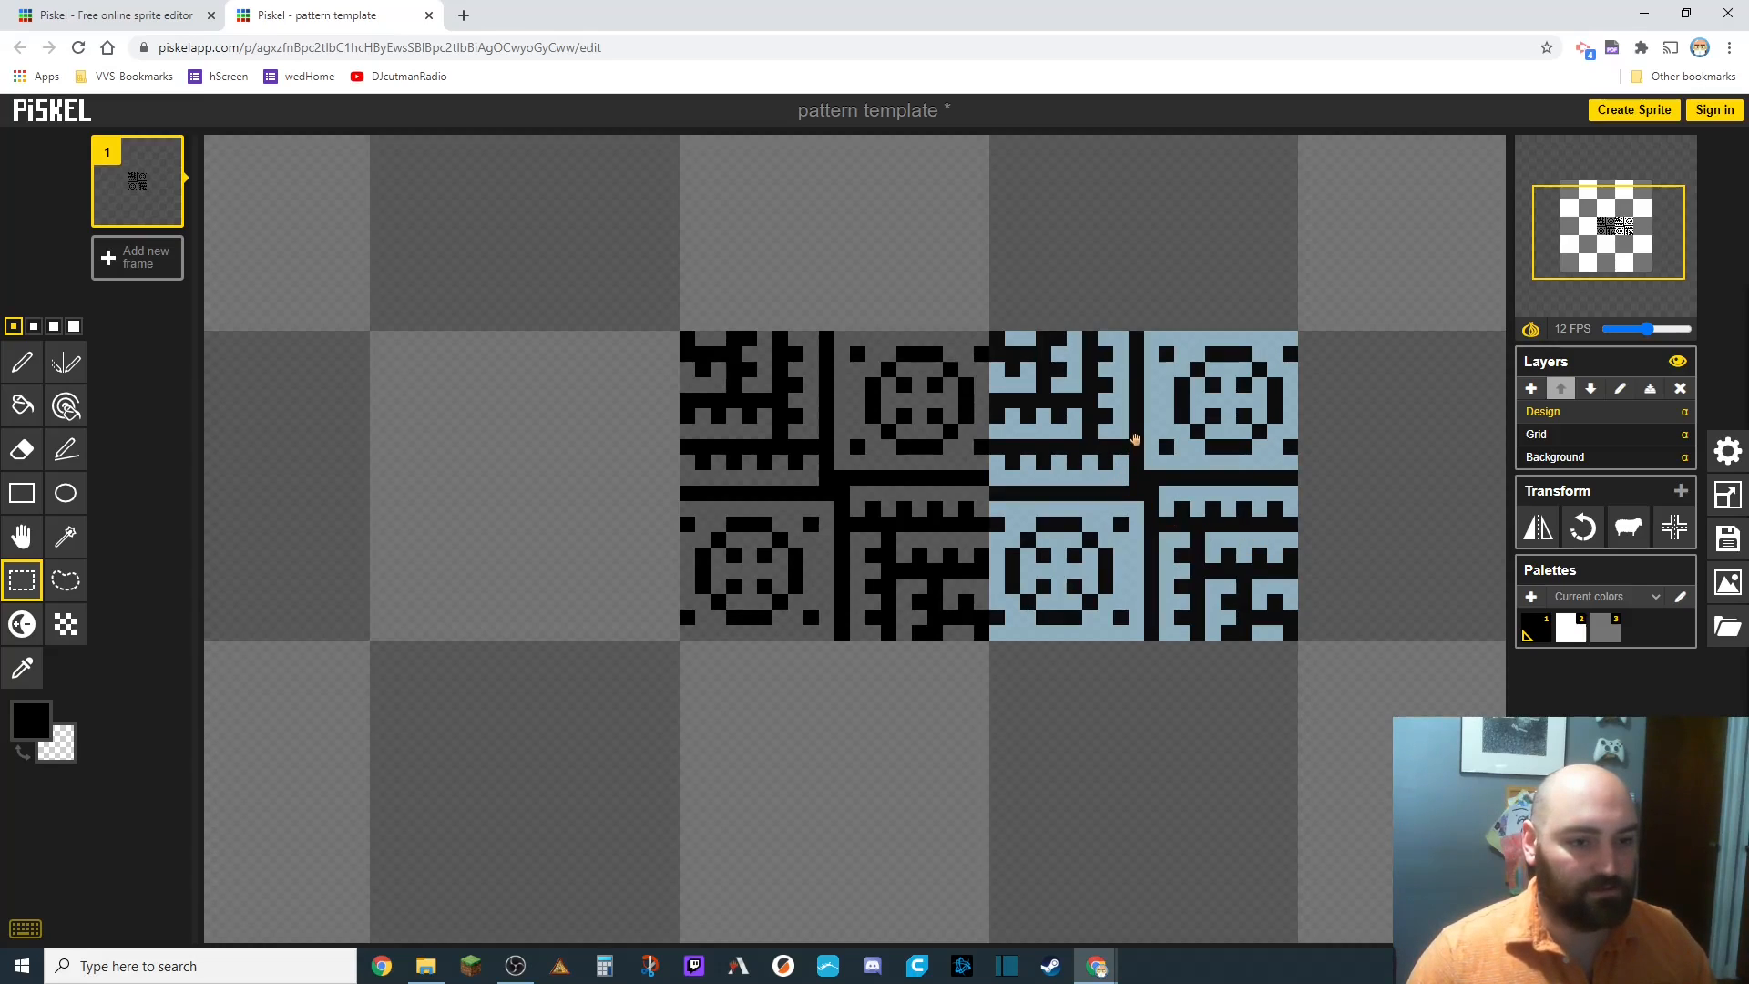
{"action": "left_click_drag", "start_coordinate": [1135, 440], "coordinate": [1130, 725]}
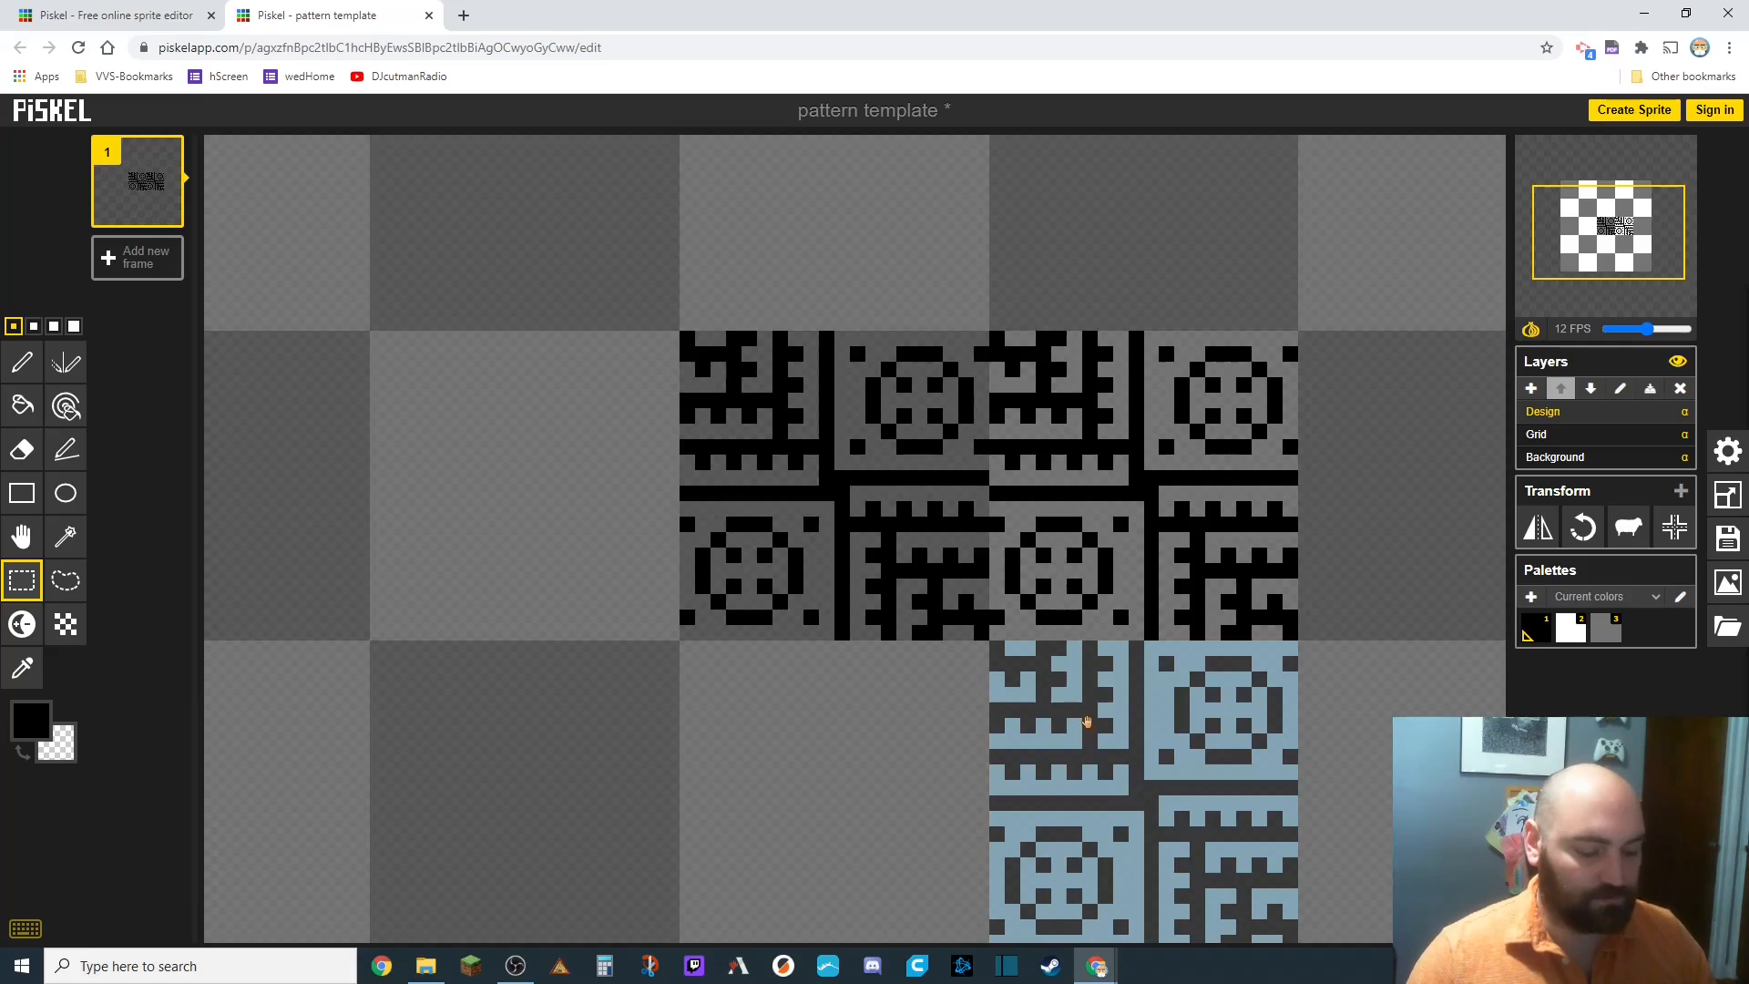
{"action": "key", "text": "ctrl+v"}
Keep pasting copies of the tile across the rest of the sprite until the whole canvas is filled.
{"action": "scroll", "coordinate": [1093, 718], "scroll_direction": "down", "scroll_amount": 2}
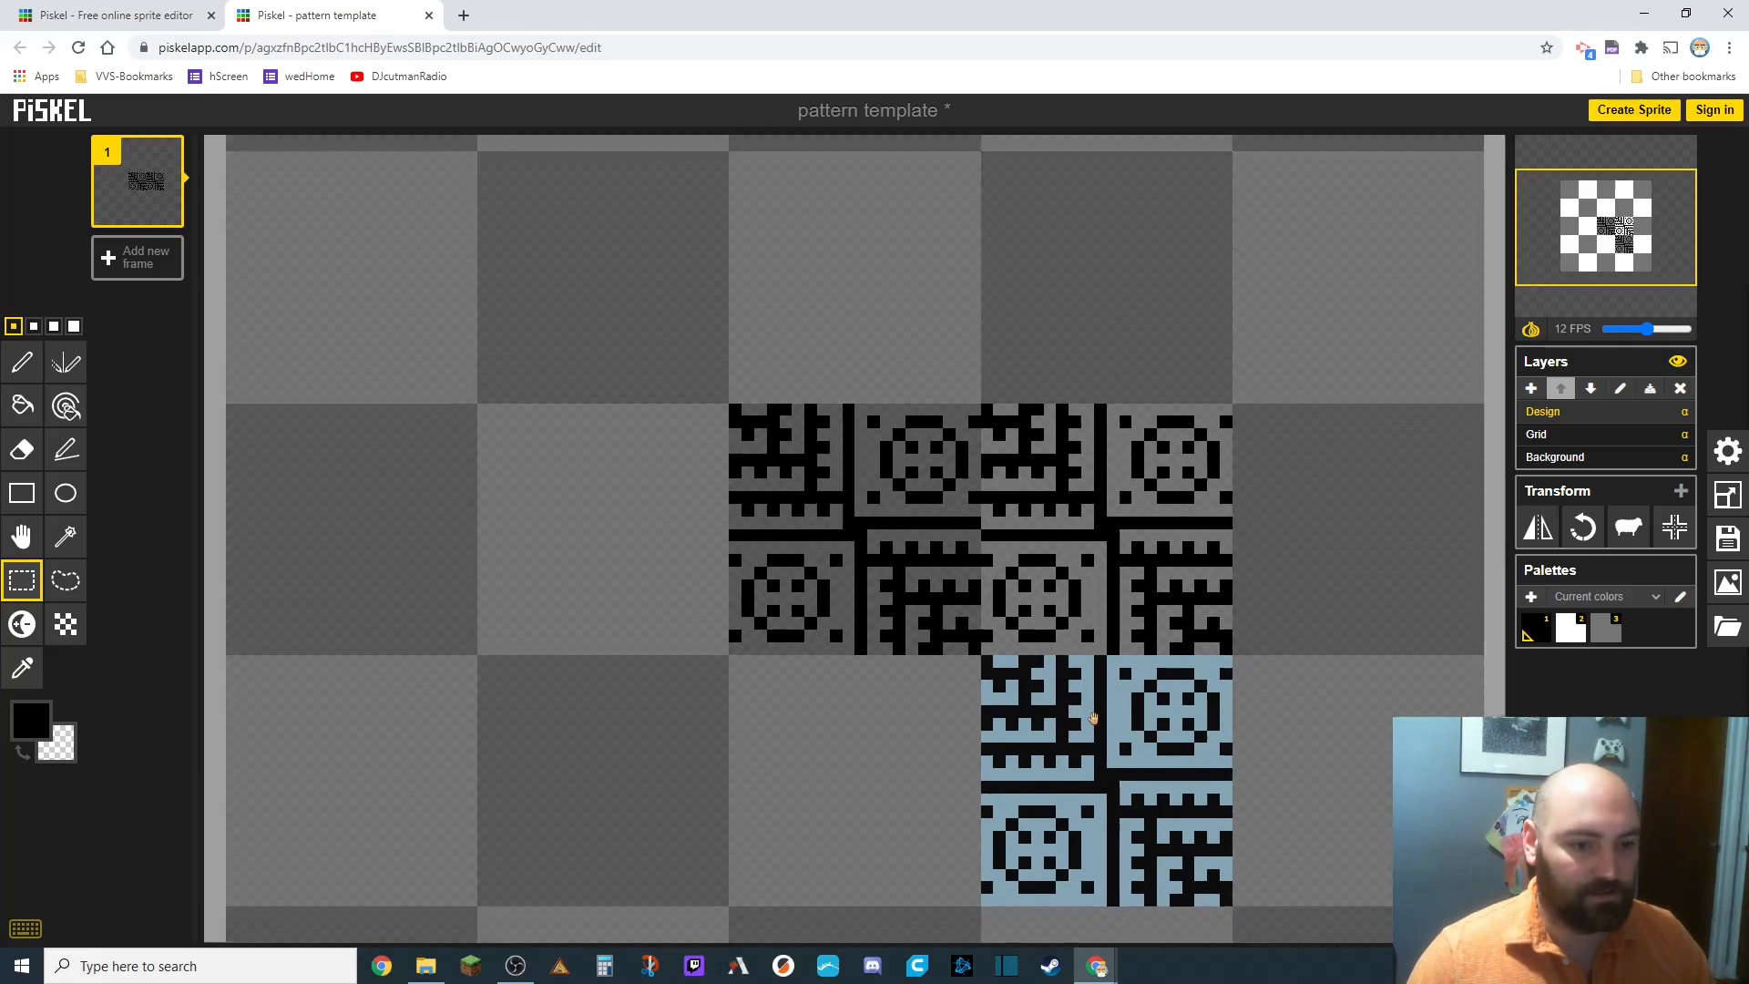
{"action": "left_click_drag", "start_coordinate": [1081, 757], "coordinate": [345, 532]}
{"action": "key", "text": "ctrl+v"}
{"action": "key", "text": "ctrl+v"}
{"action": "key", "text": "ctrl+v"}
{"action": "key", "text": "ctrl+v"}
{"action": "key", "text": "ctrl+v"}
{"action": "key", "text": "ctrl+v"}
{"action": "key", "text": "ctrl+v"}
{"action": "key", "text": "ctrl+v"}
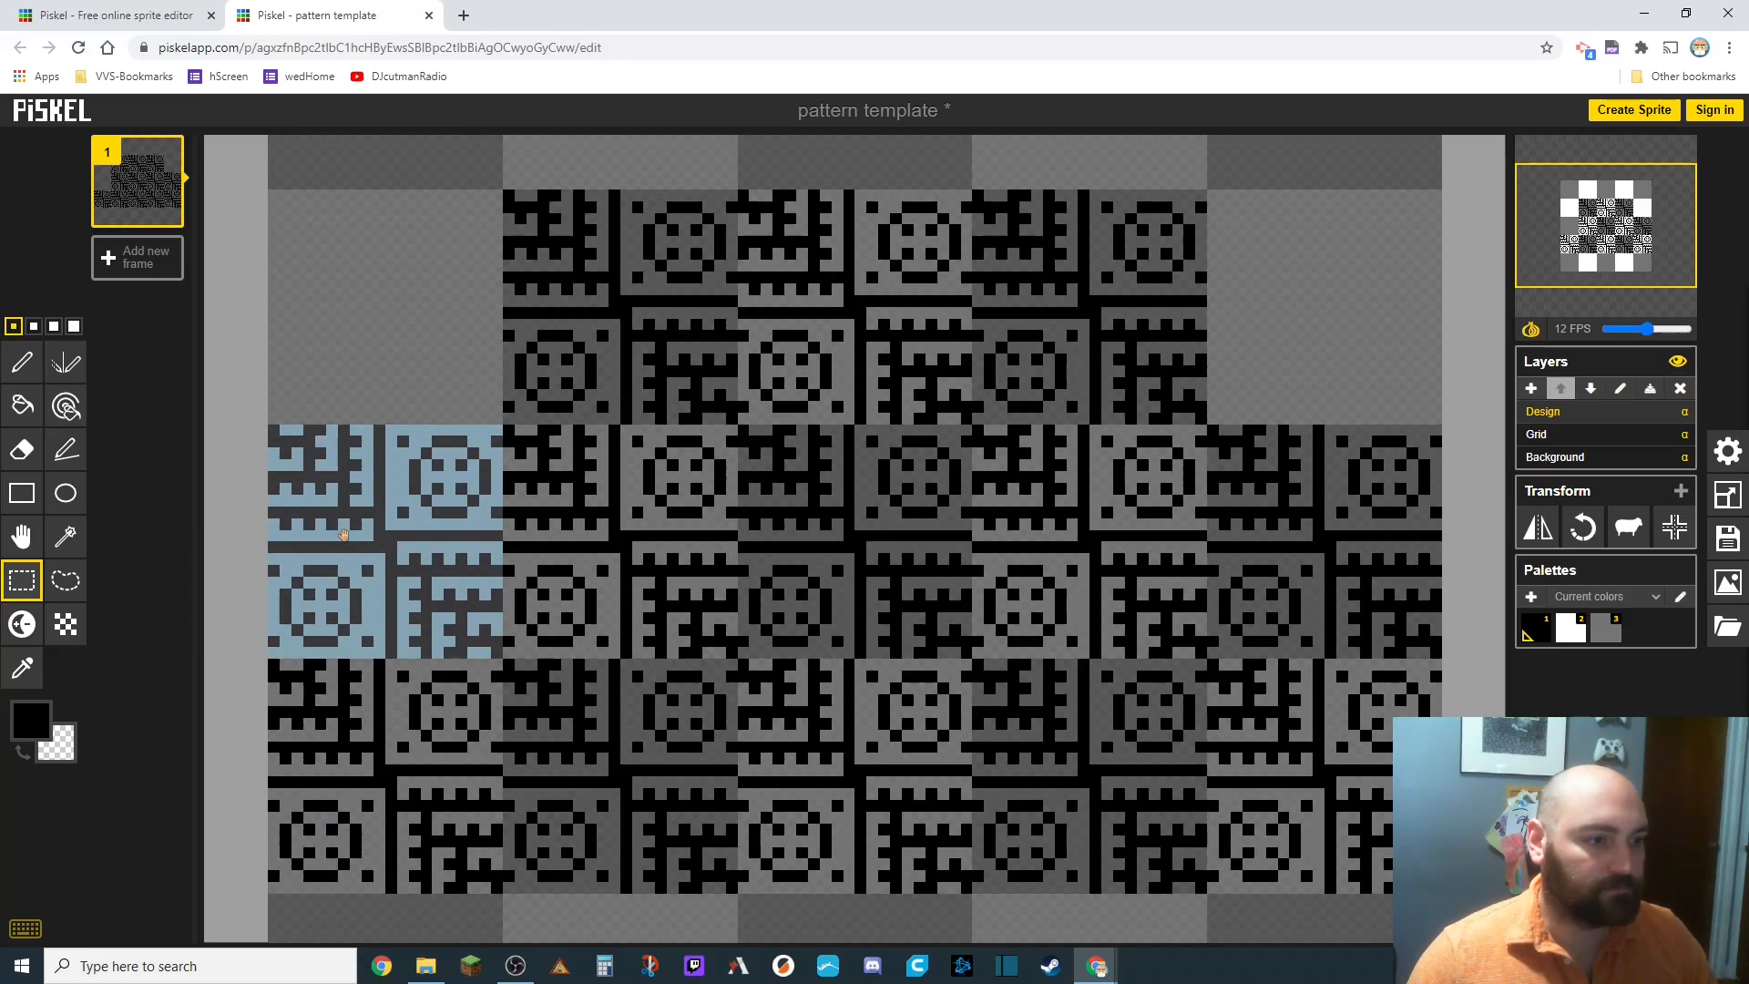
{"action": "scroll", "coordinate": [345, 533], "scroll_direction": "down", "scroll_amount": 2}
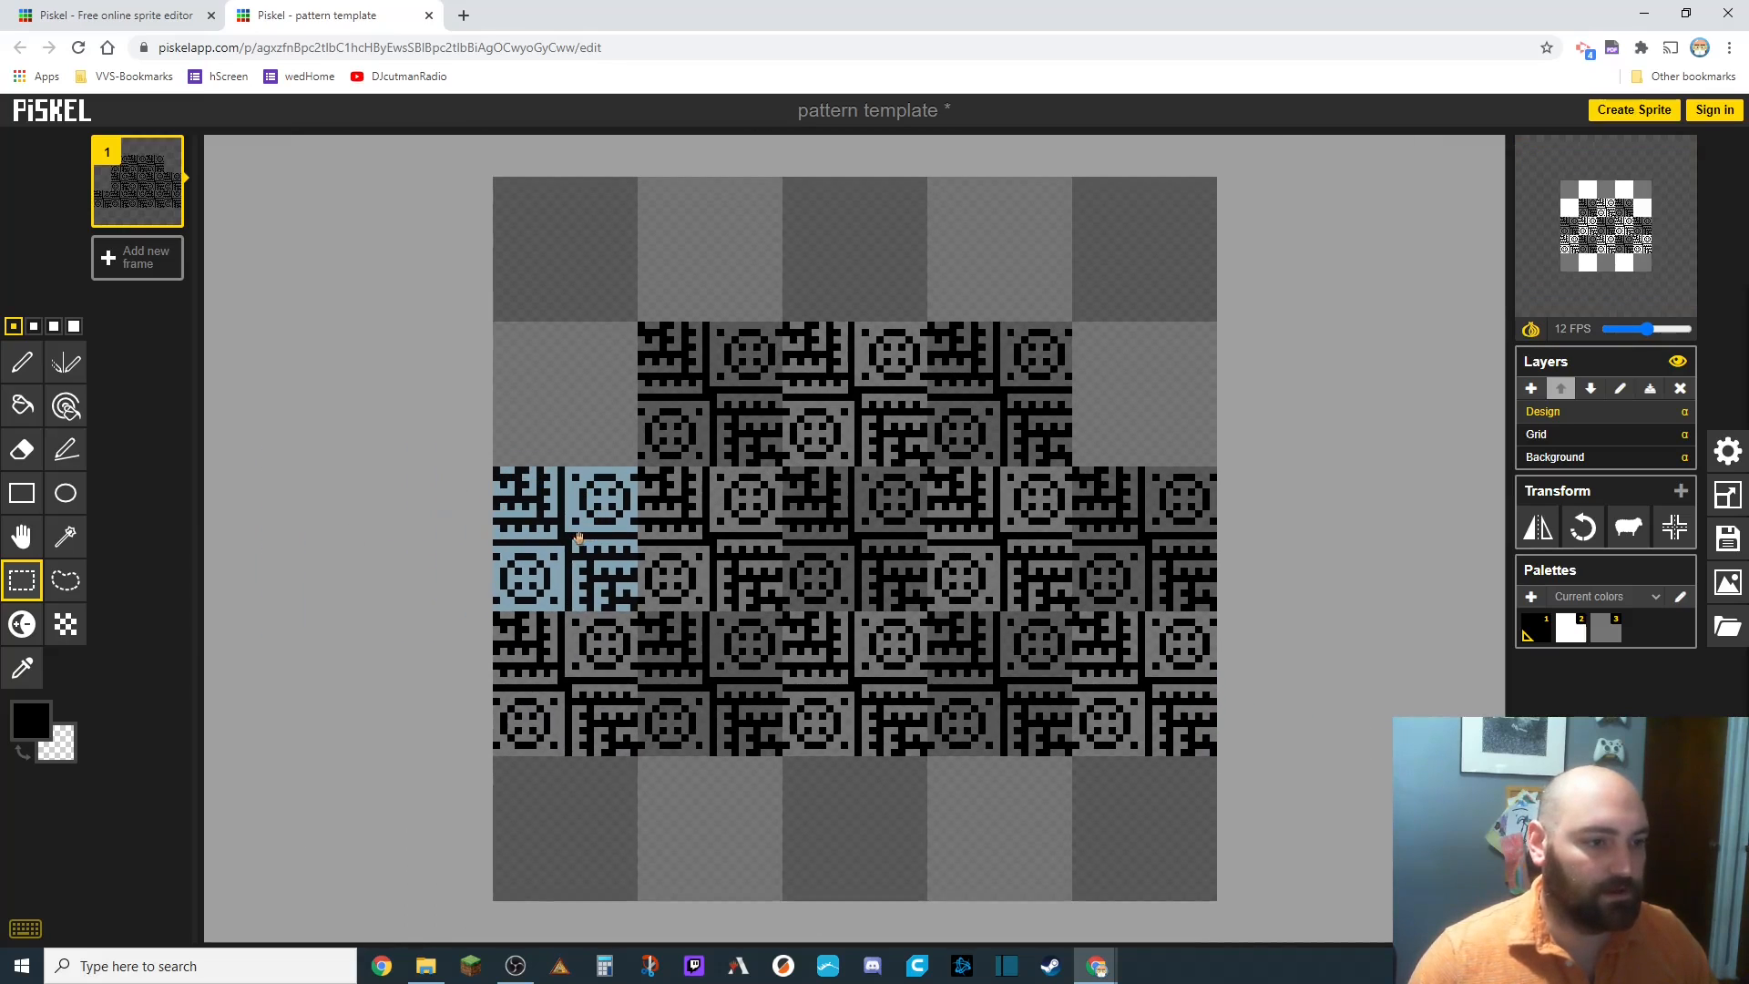
{"action": "left_click_drag", "start_coordinate": [579, 537], "coordinate": [577, 830]}
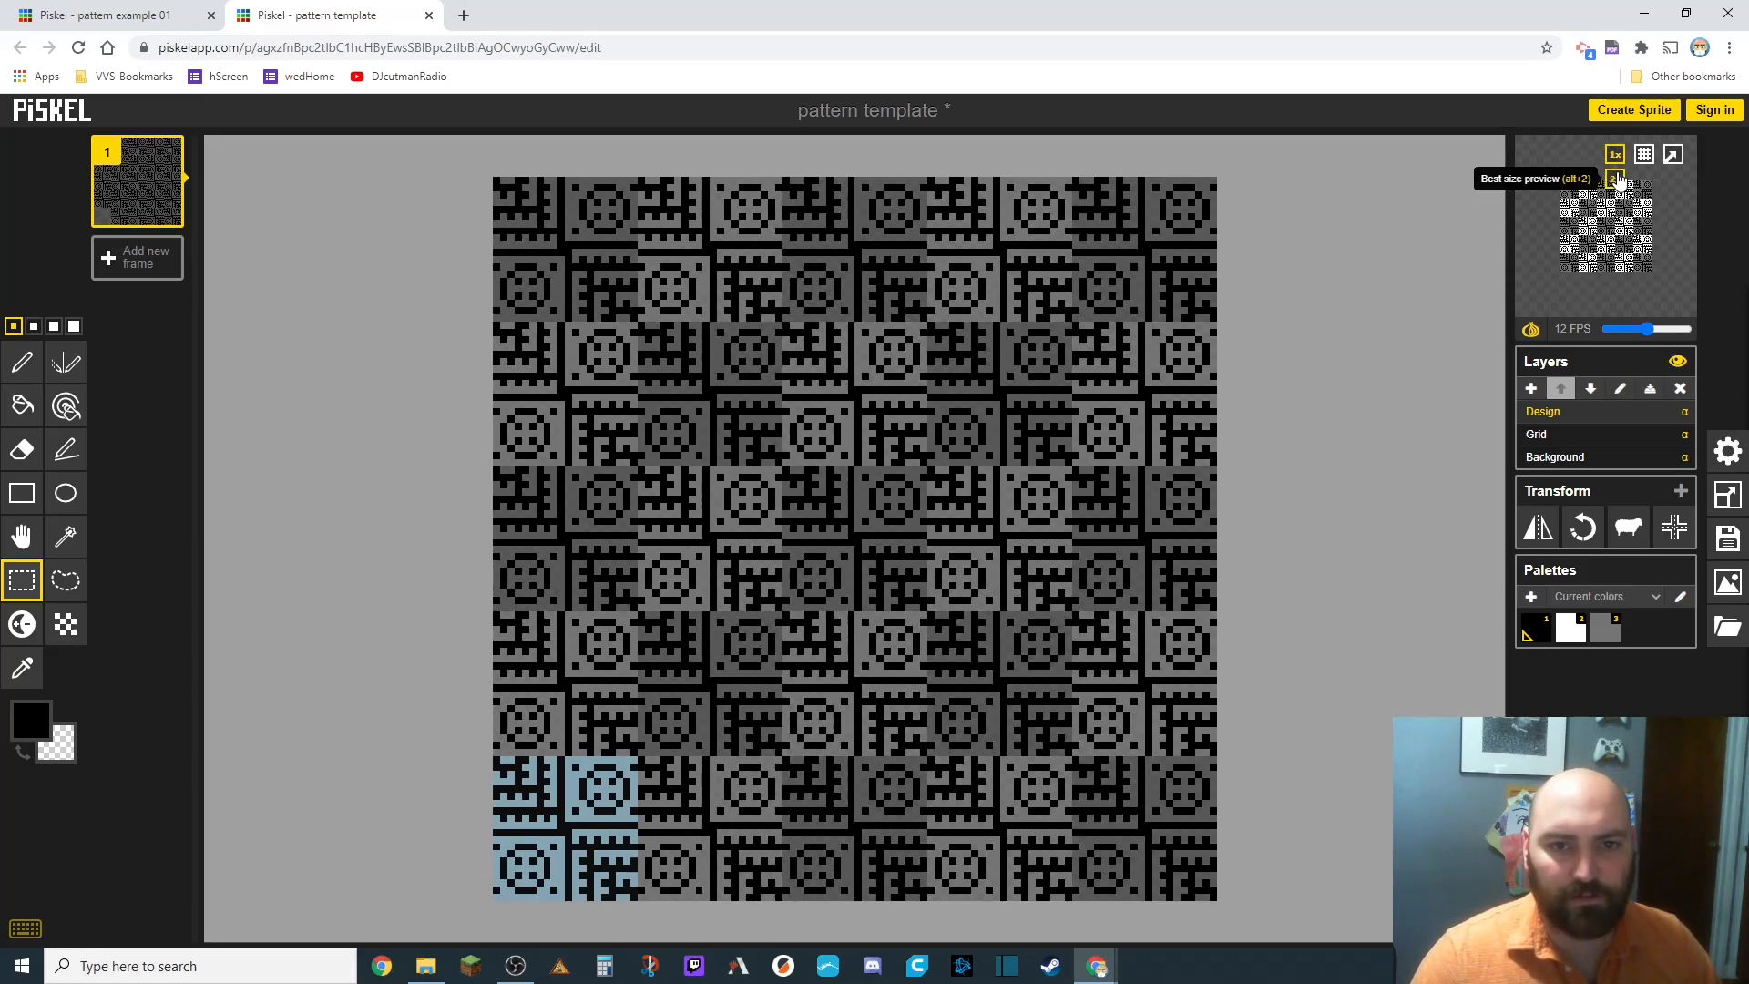
Switch the preview to tiled mode, delete the Grid layer and return to the Design layer.
{"action": "left_click", "coordinate": [1617, 179]}
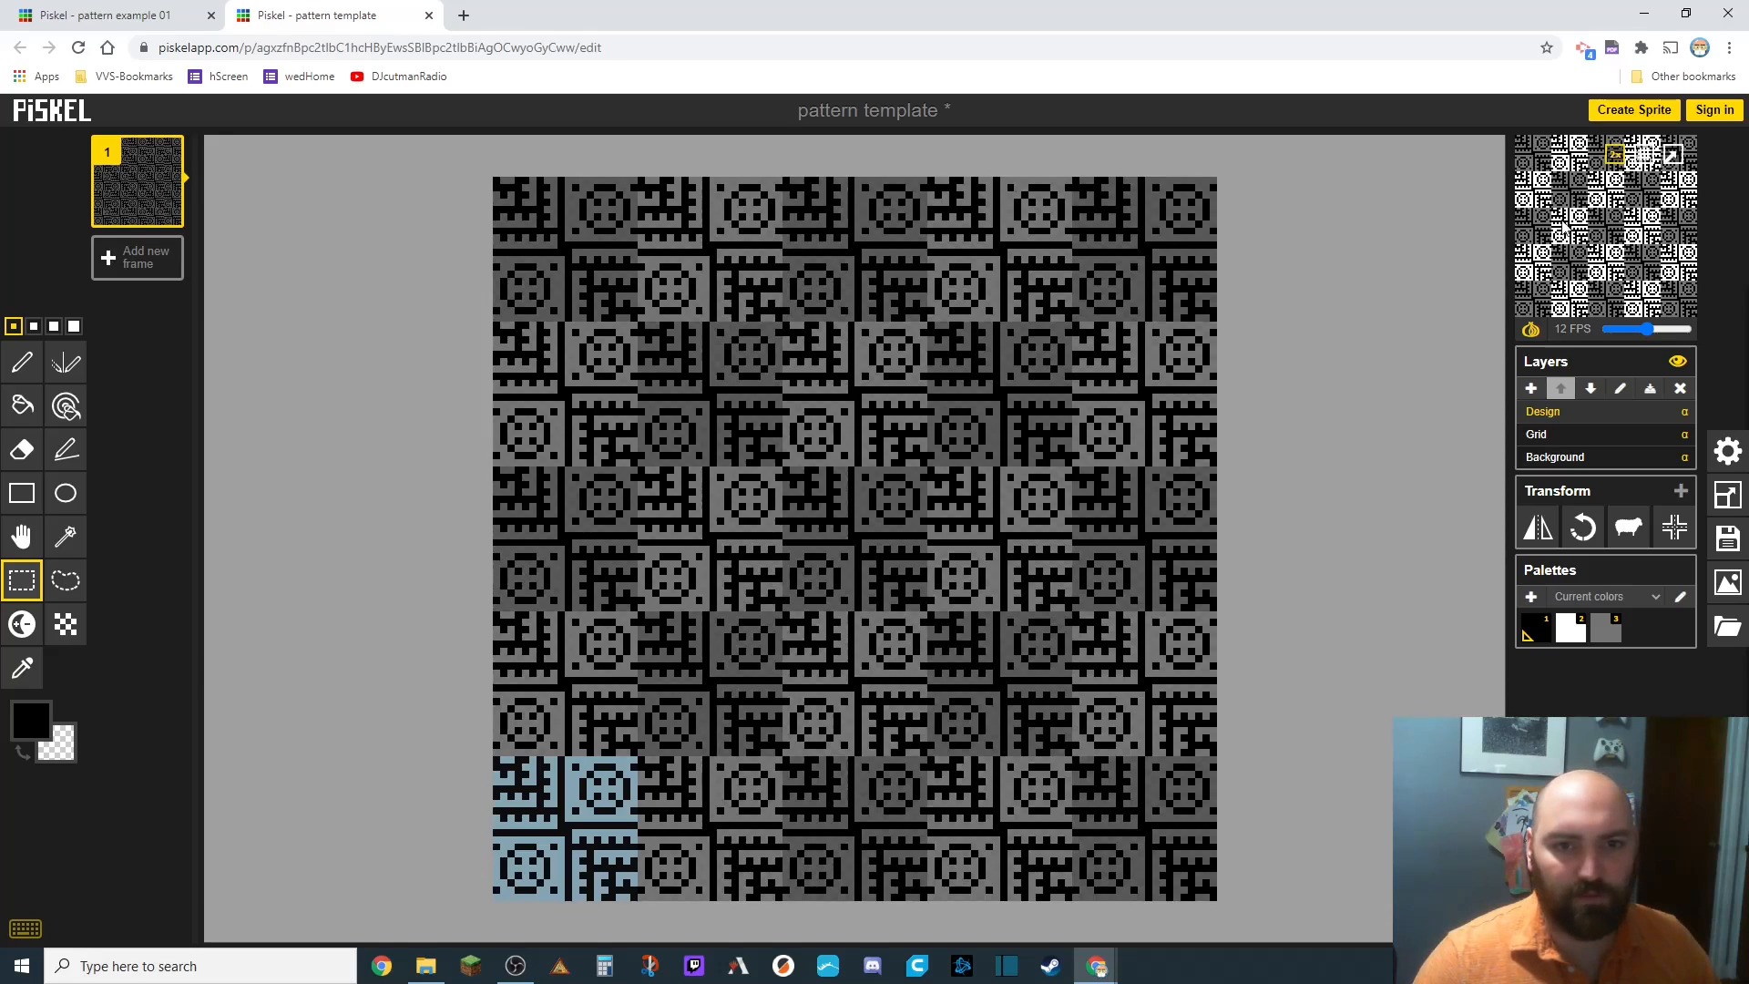
{"action": "left_click", "coordinate": [1548, 434]}
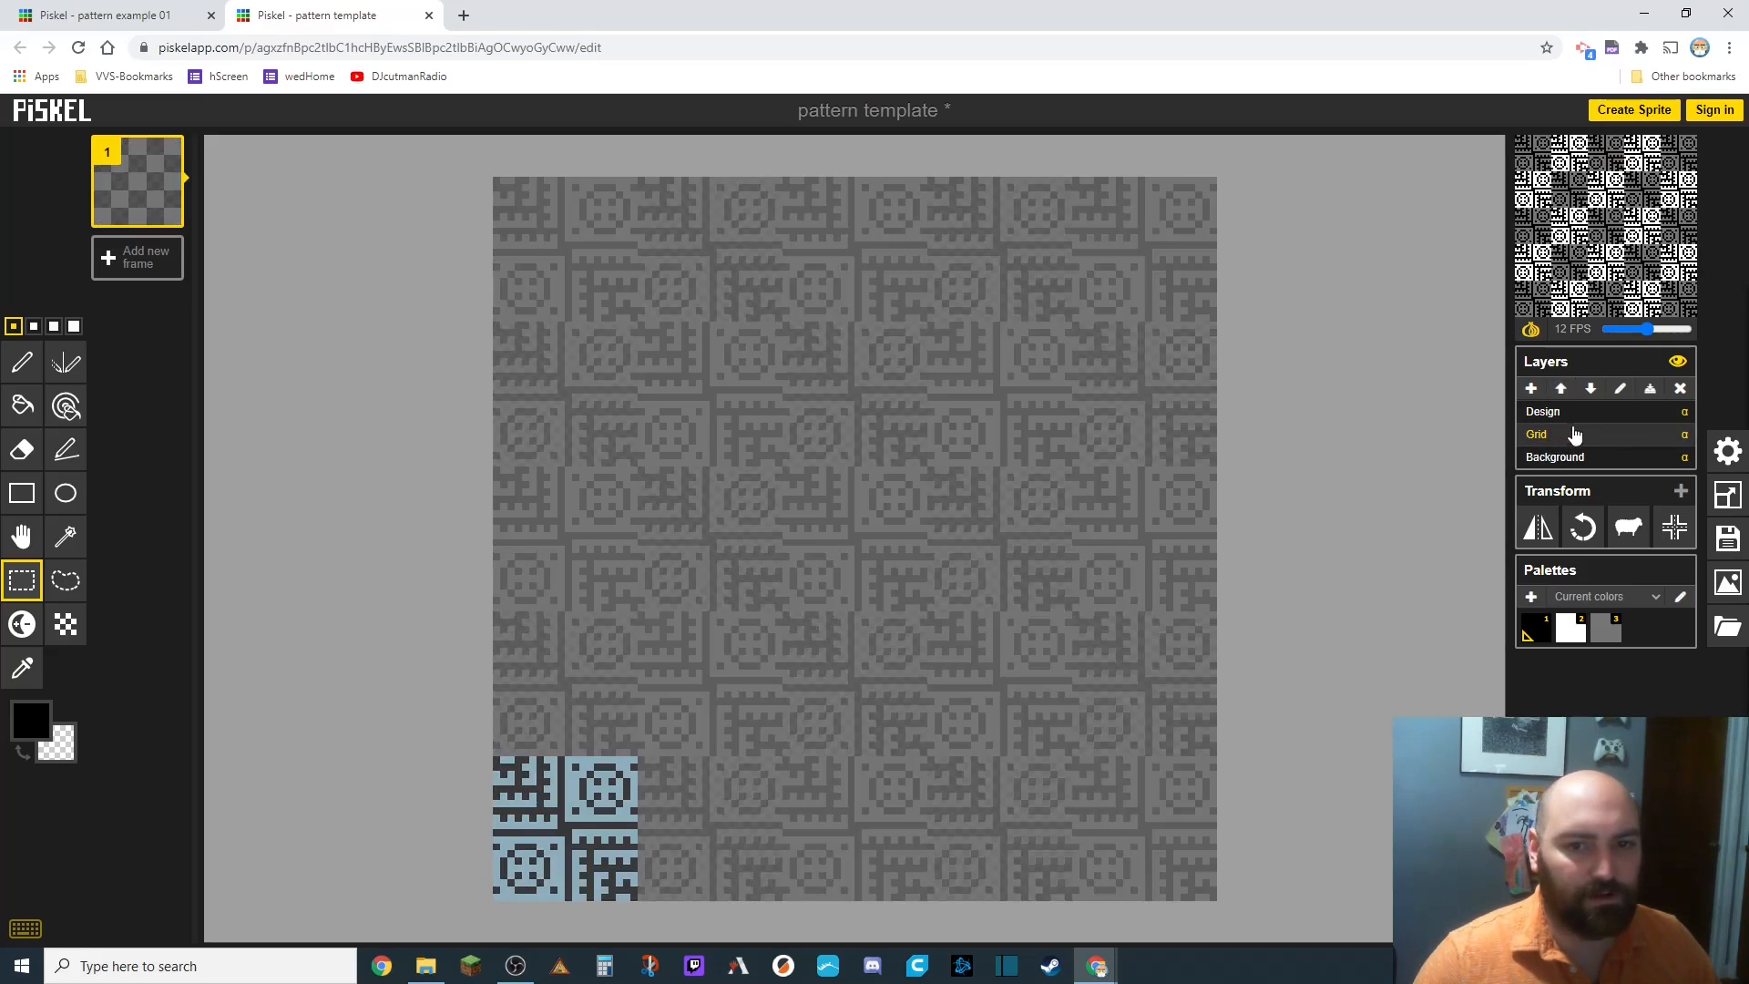
{"action": "left_click", "coordinate": [1680, 390]}
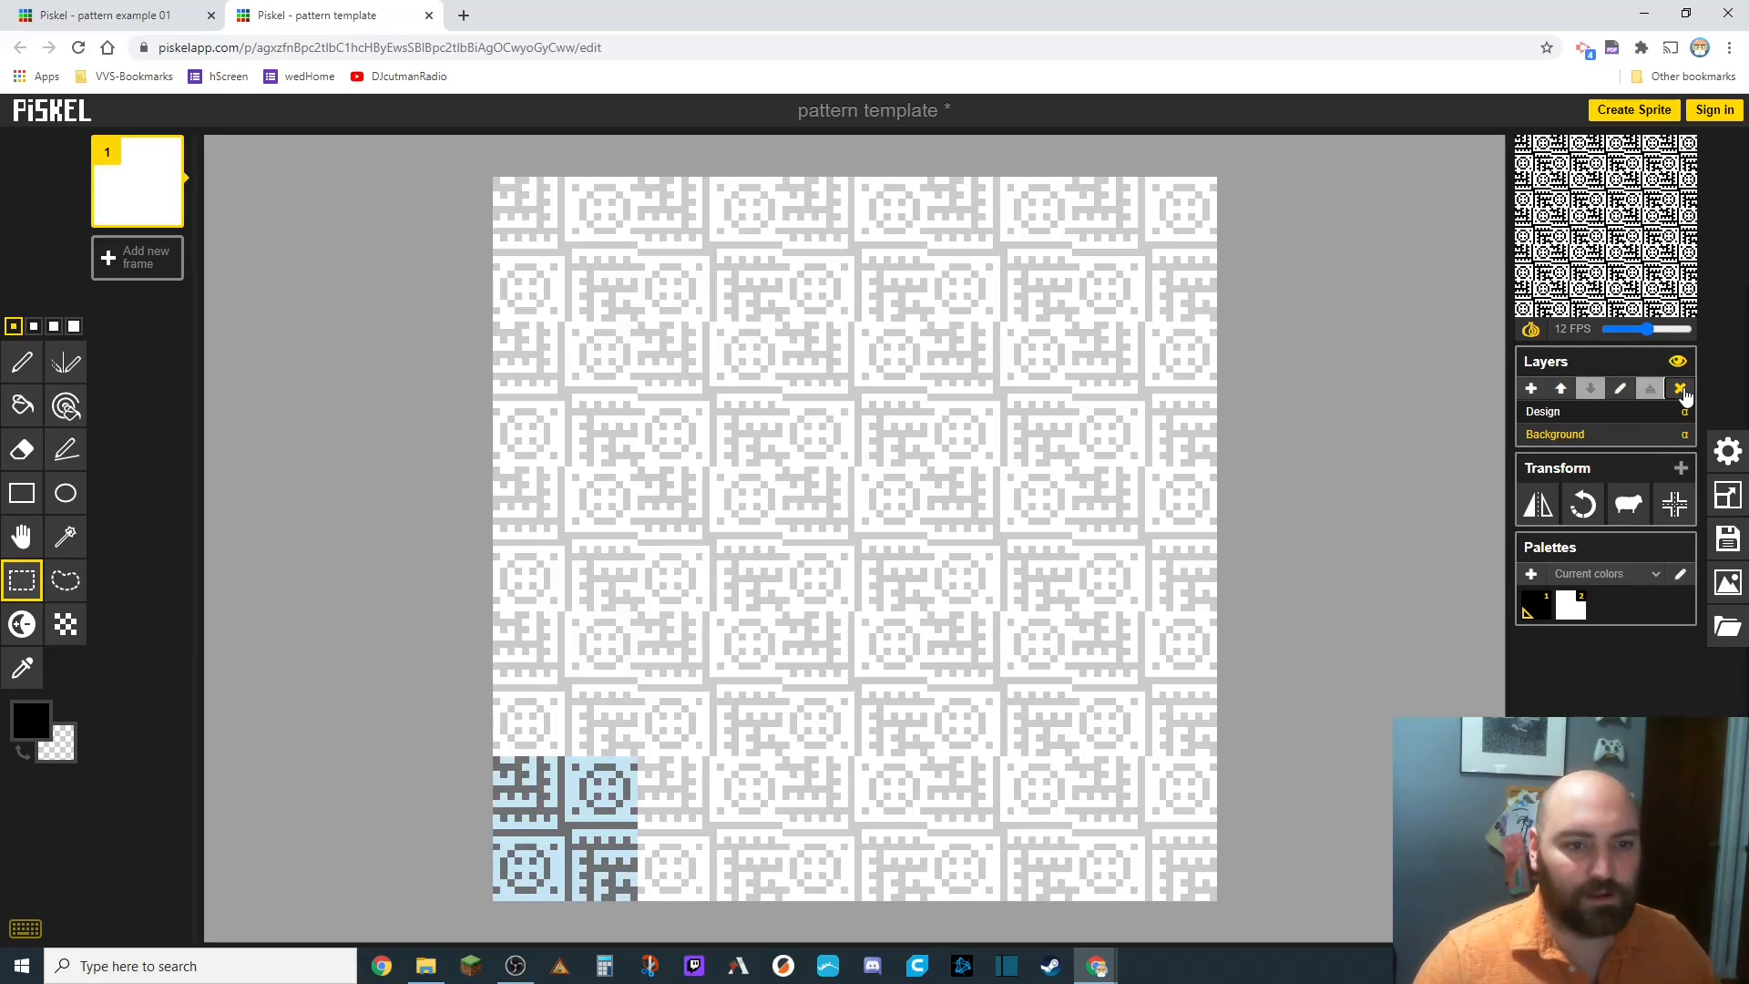
{"action": "left_click", "coordinate": [1543, 416]}
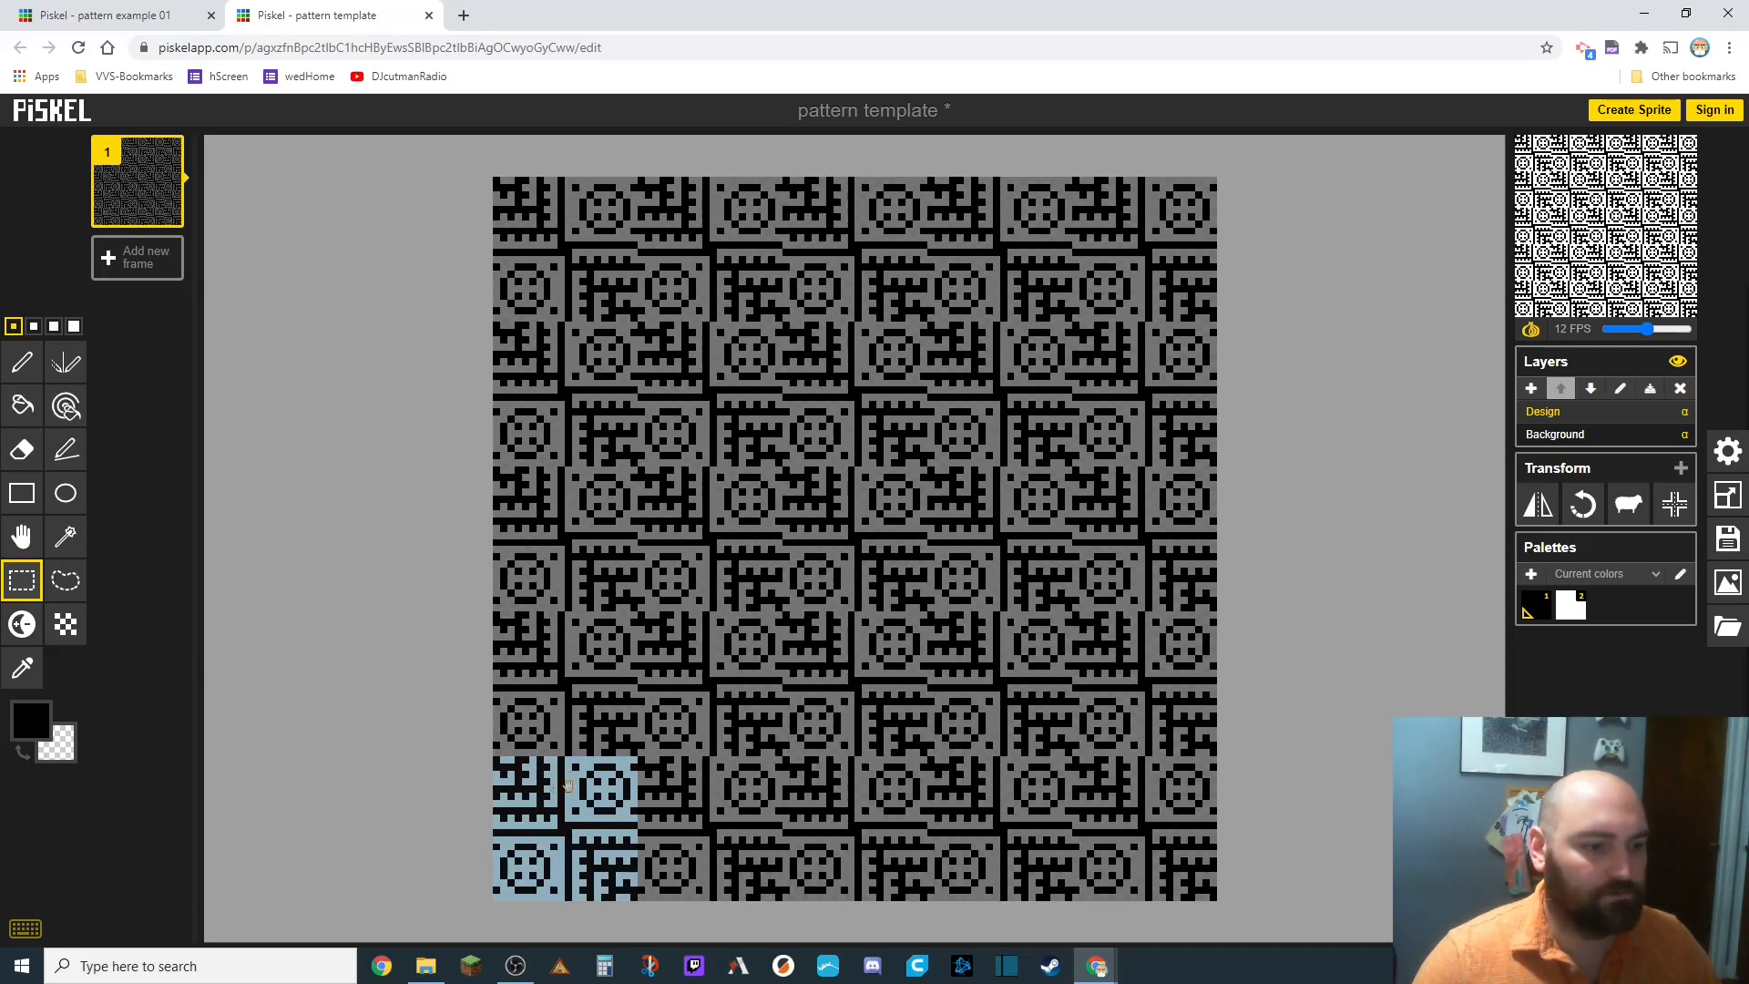
{"action": "left_click", "coordinate": [508, 478]}
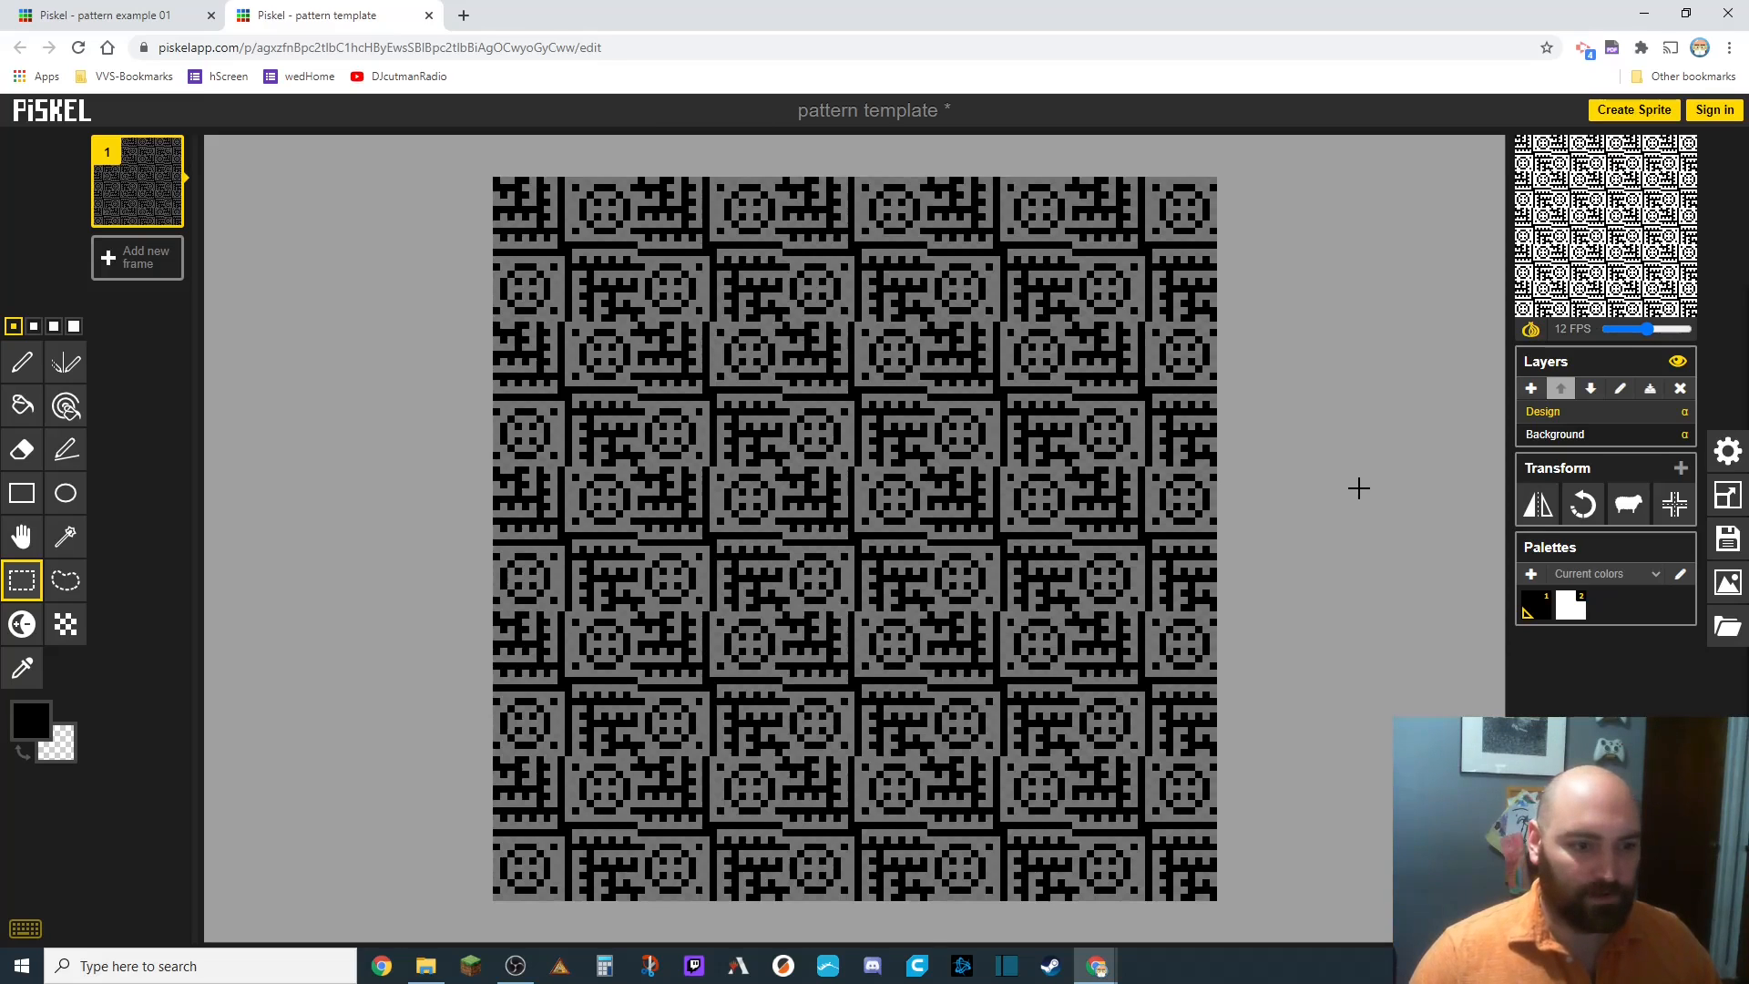
Open the pop-out preview window and move it around to inspect the tiled pattern.
{"action": "mouse_move", "coordinate": [1111, 967]}
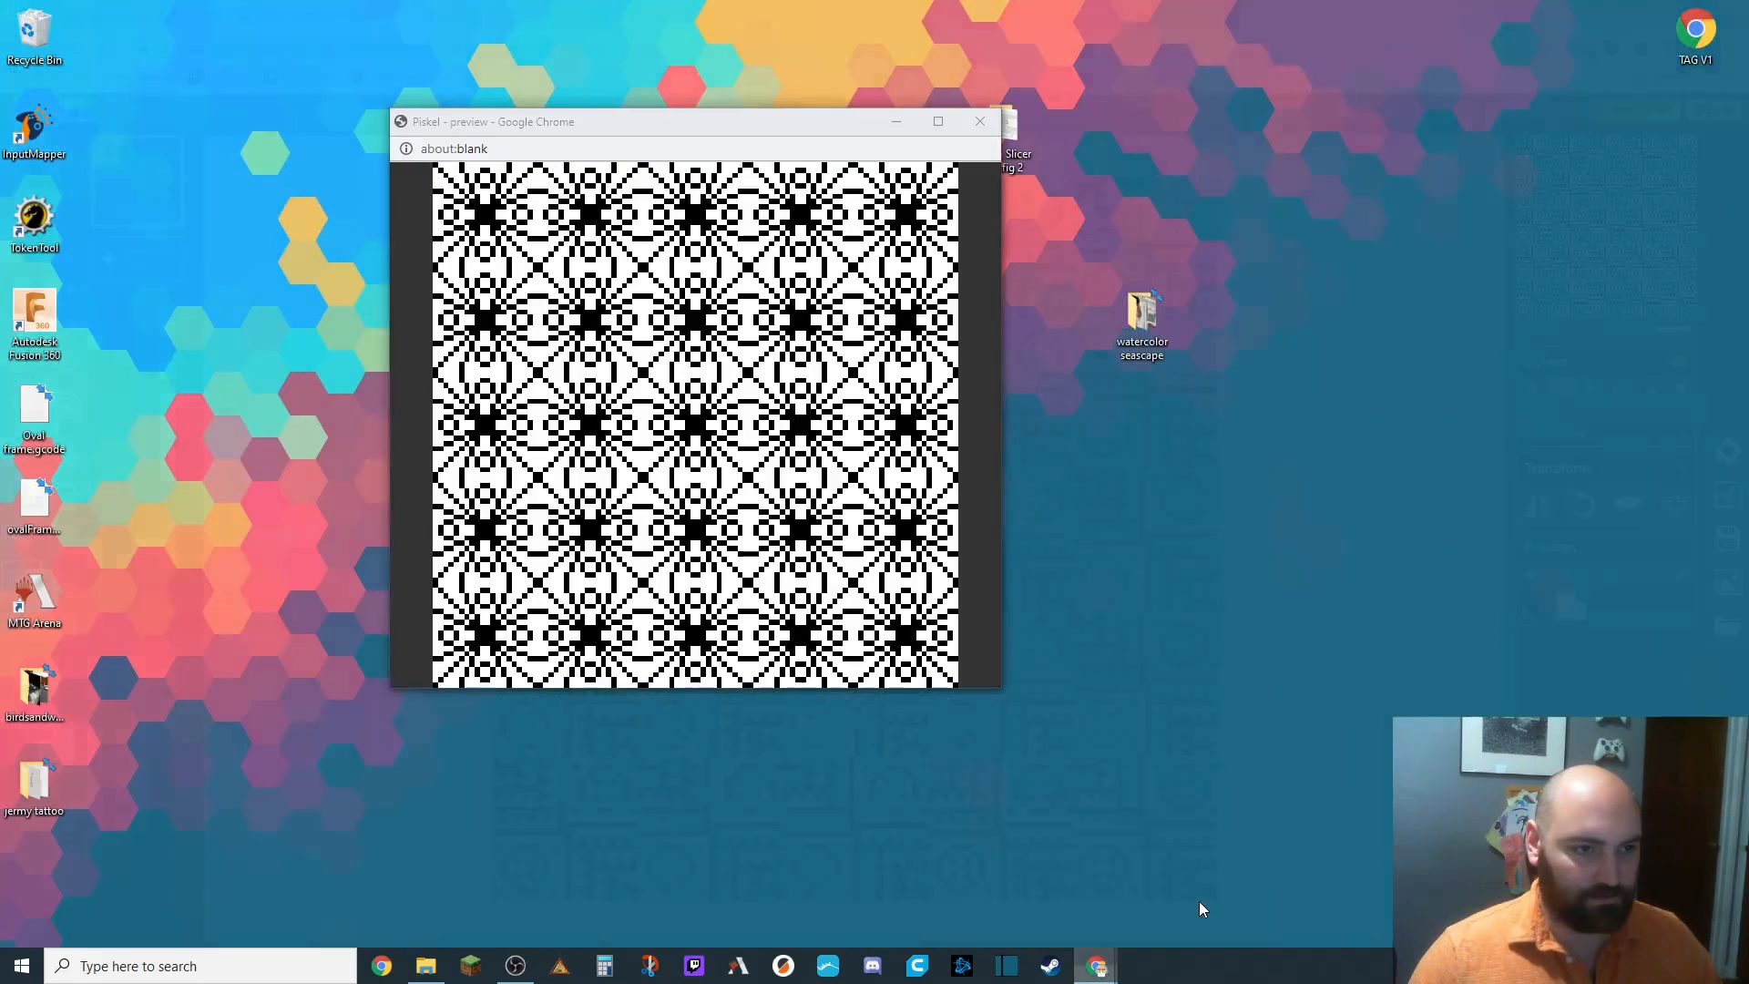
{"action": "left_click", "coordinate": [1195, 888]}
{"action": "left_click_drag", "start_coordinate": [713, 123], "coordinate": [988, 173]}
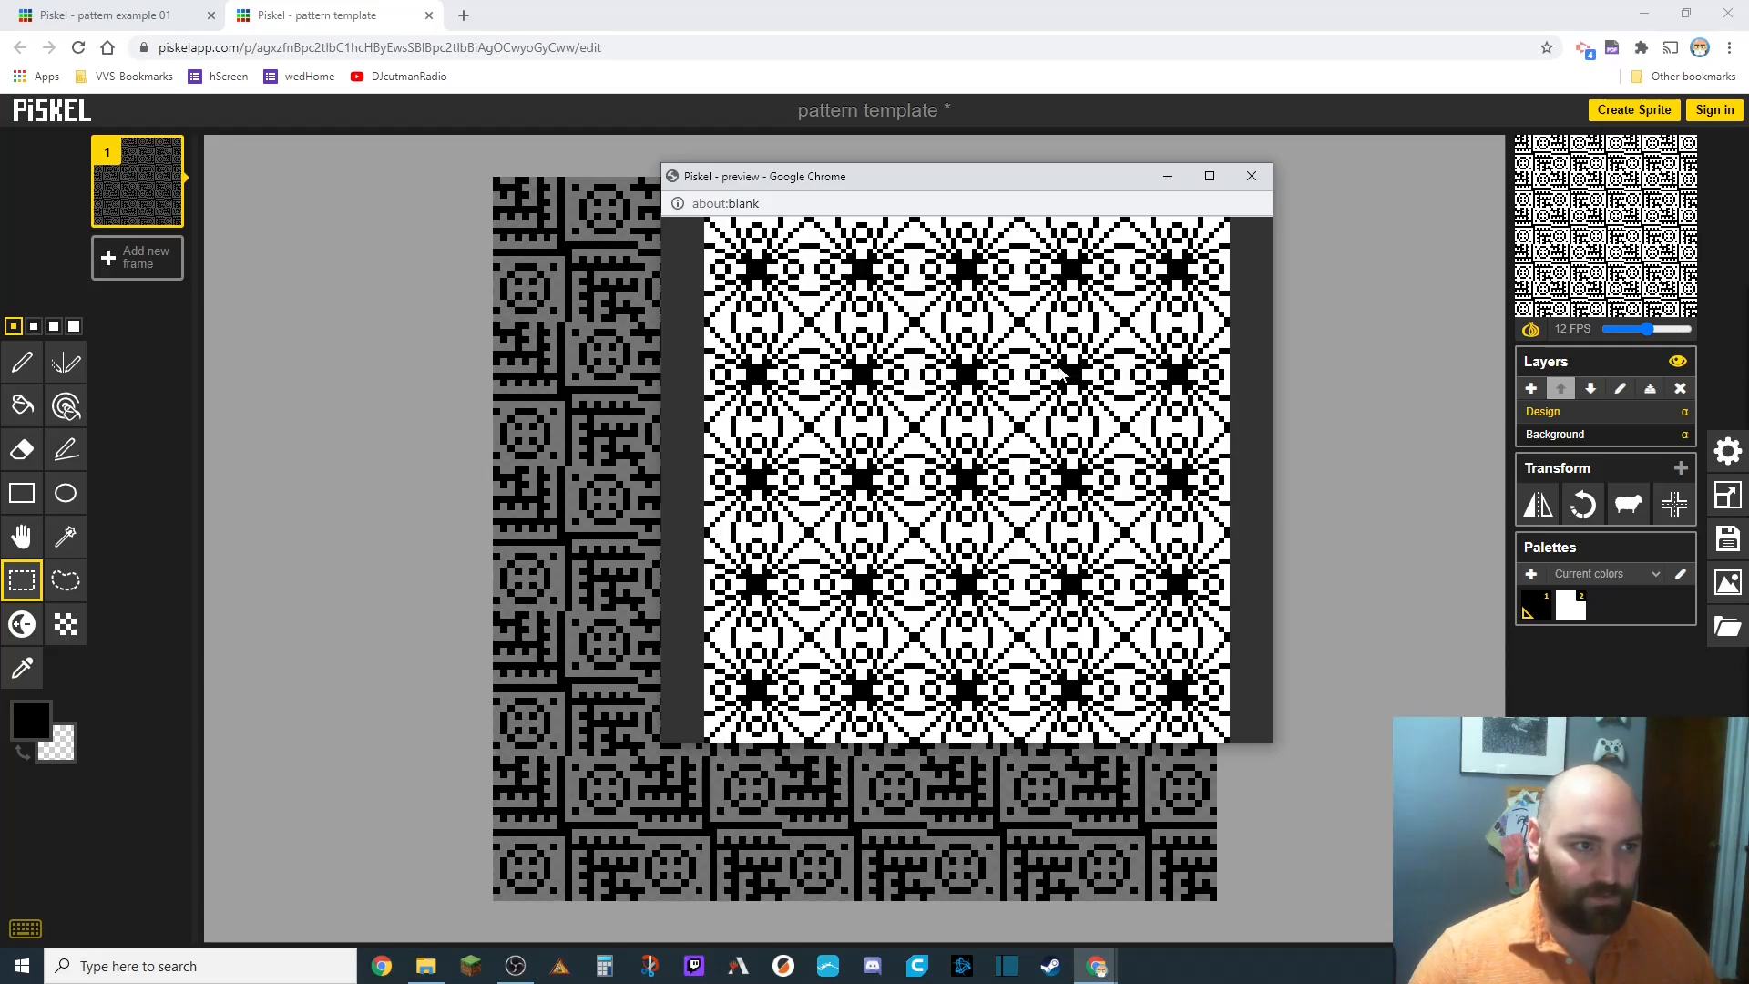
{"action": "left_click_drag", "start_coordinate": [882, 183], "coordinate": [521, 349]}
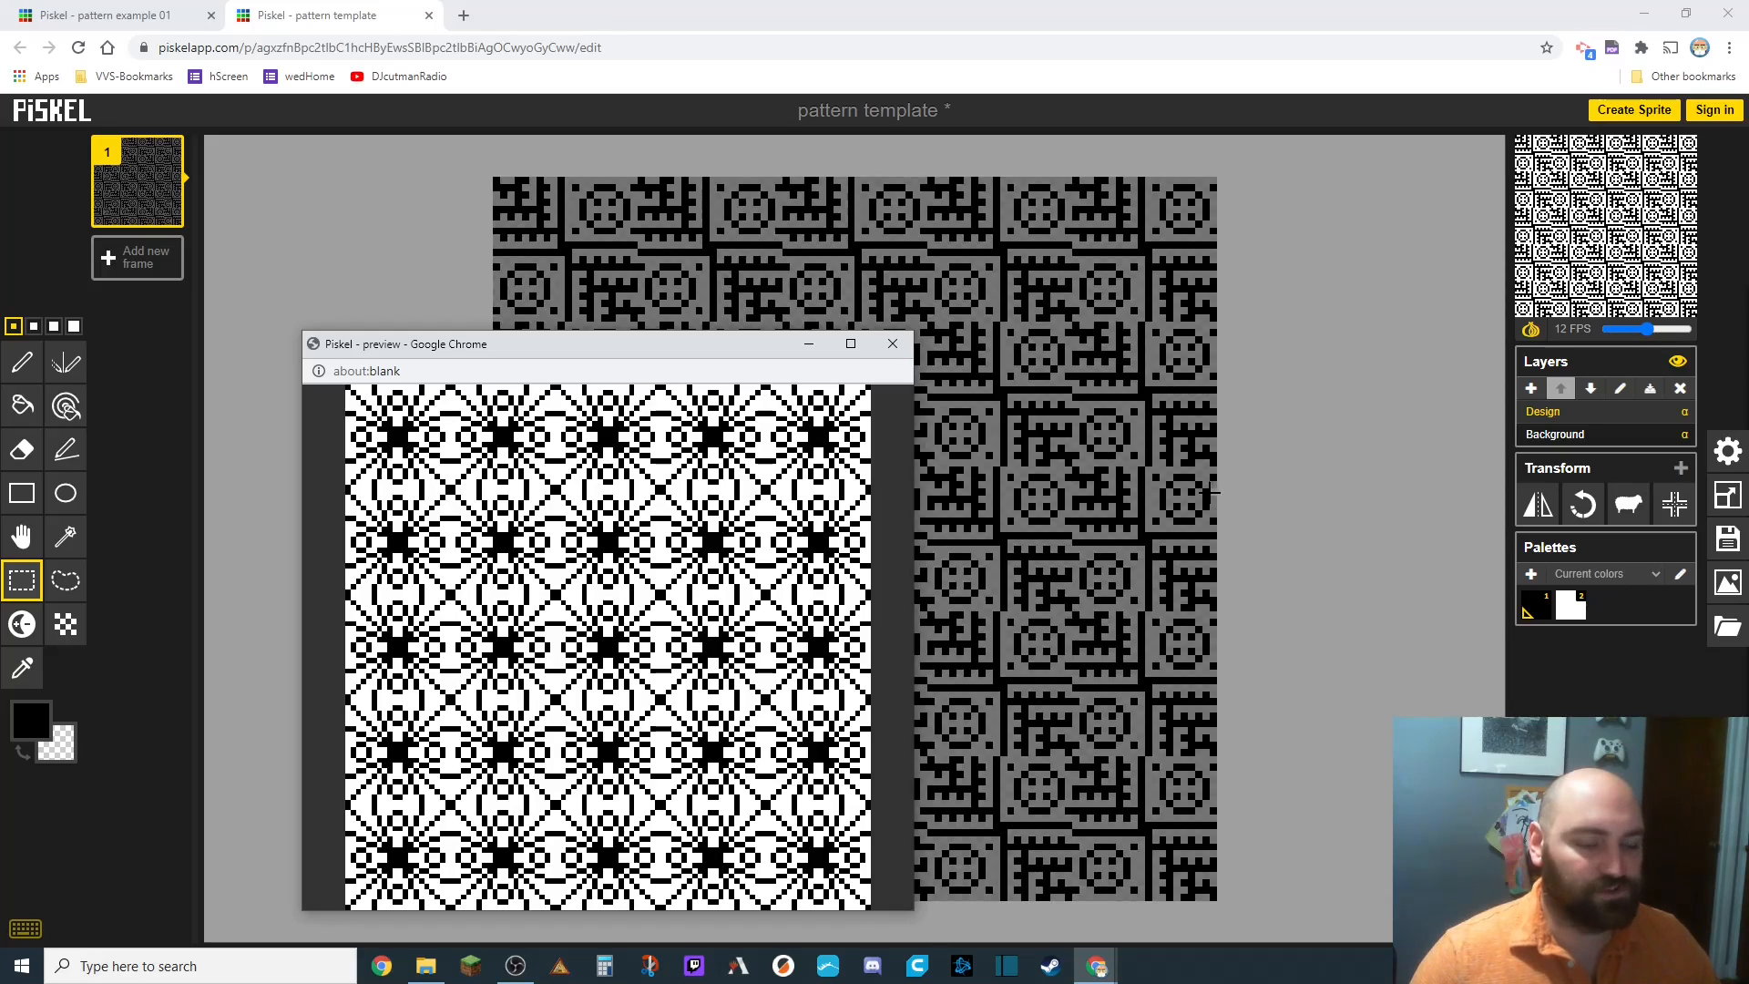
{"action": "left_click_drag", "start_coordinate": [647, 353], "coordinate": [1218, 382]}
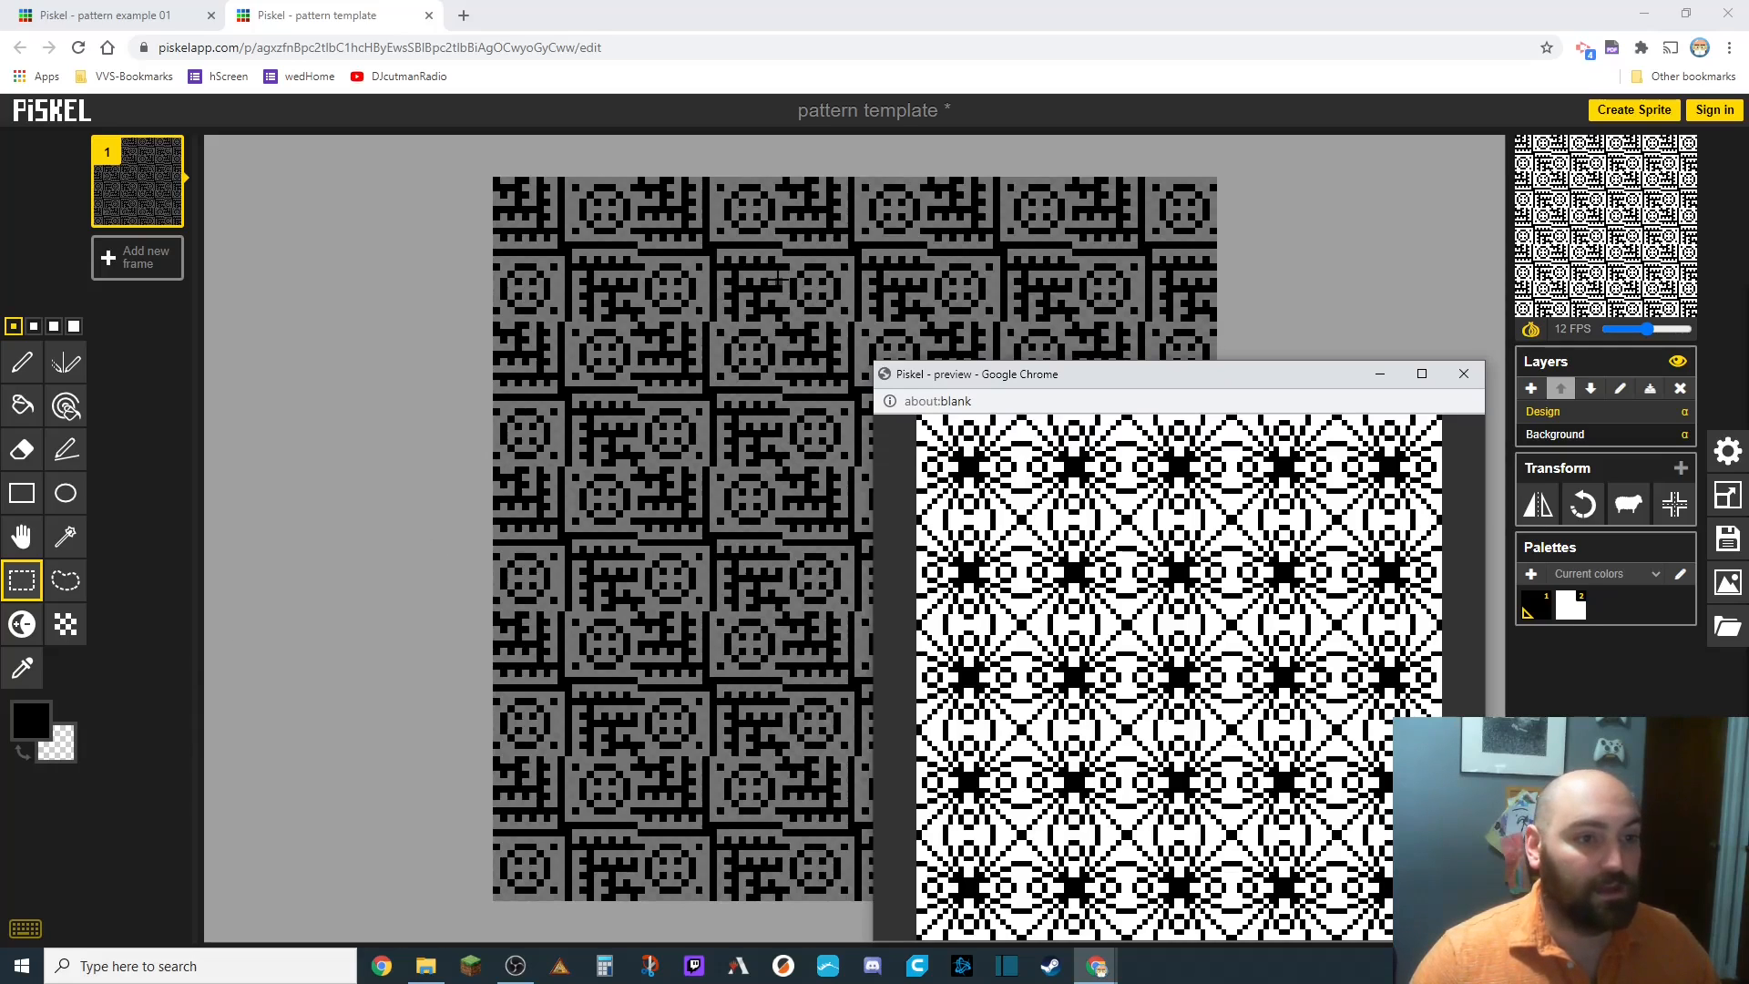
{"action": "left_click", "coordinate": [689, 20]}
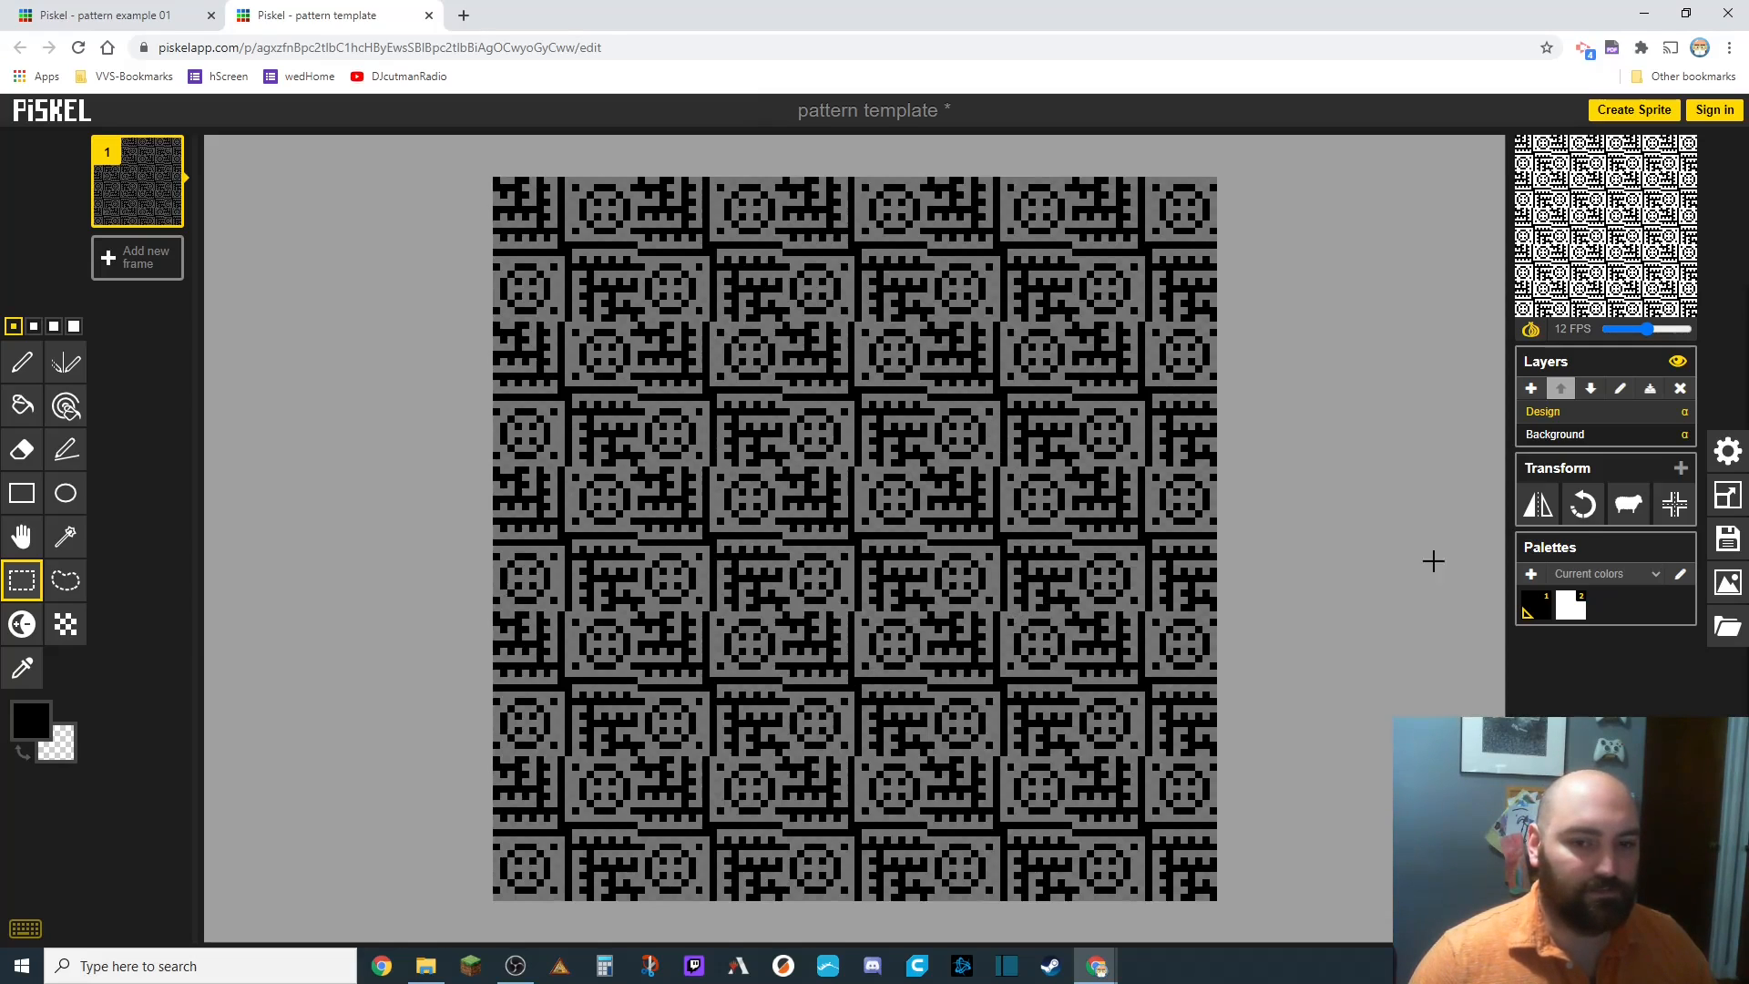
Export the selected frame as a PNG scaled to 32.0x, 3200 x 3200 pixels.
{"action": "left_click", "coordinate": [1728, 592]}
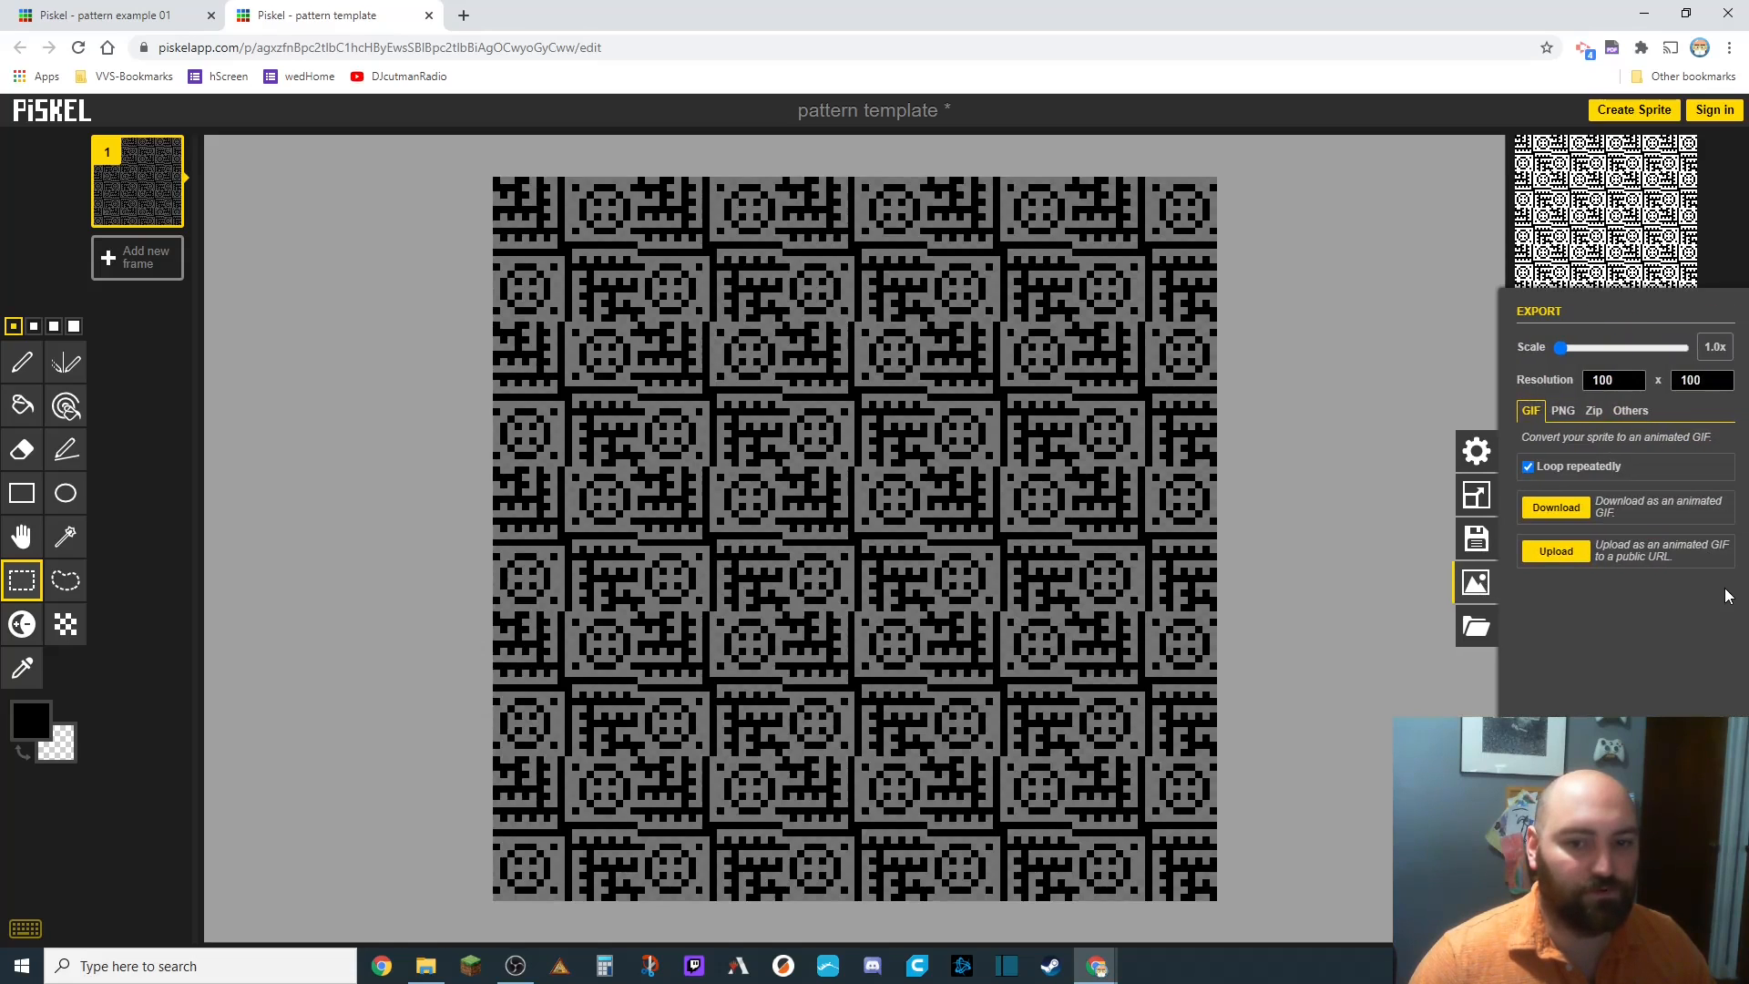
{"action": "left_click", "coordinate": [1562, 416]}
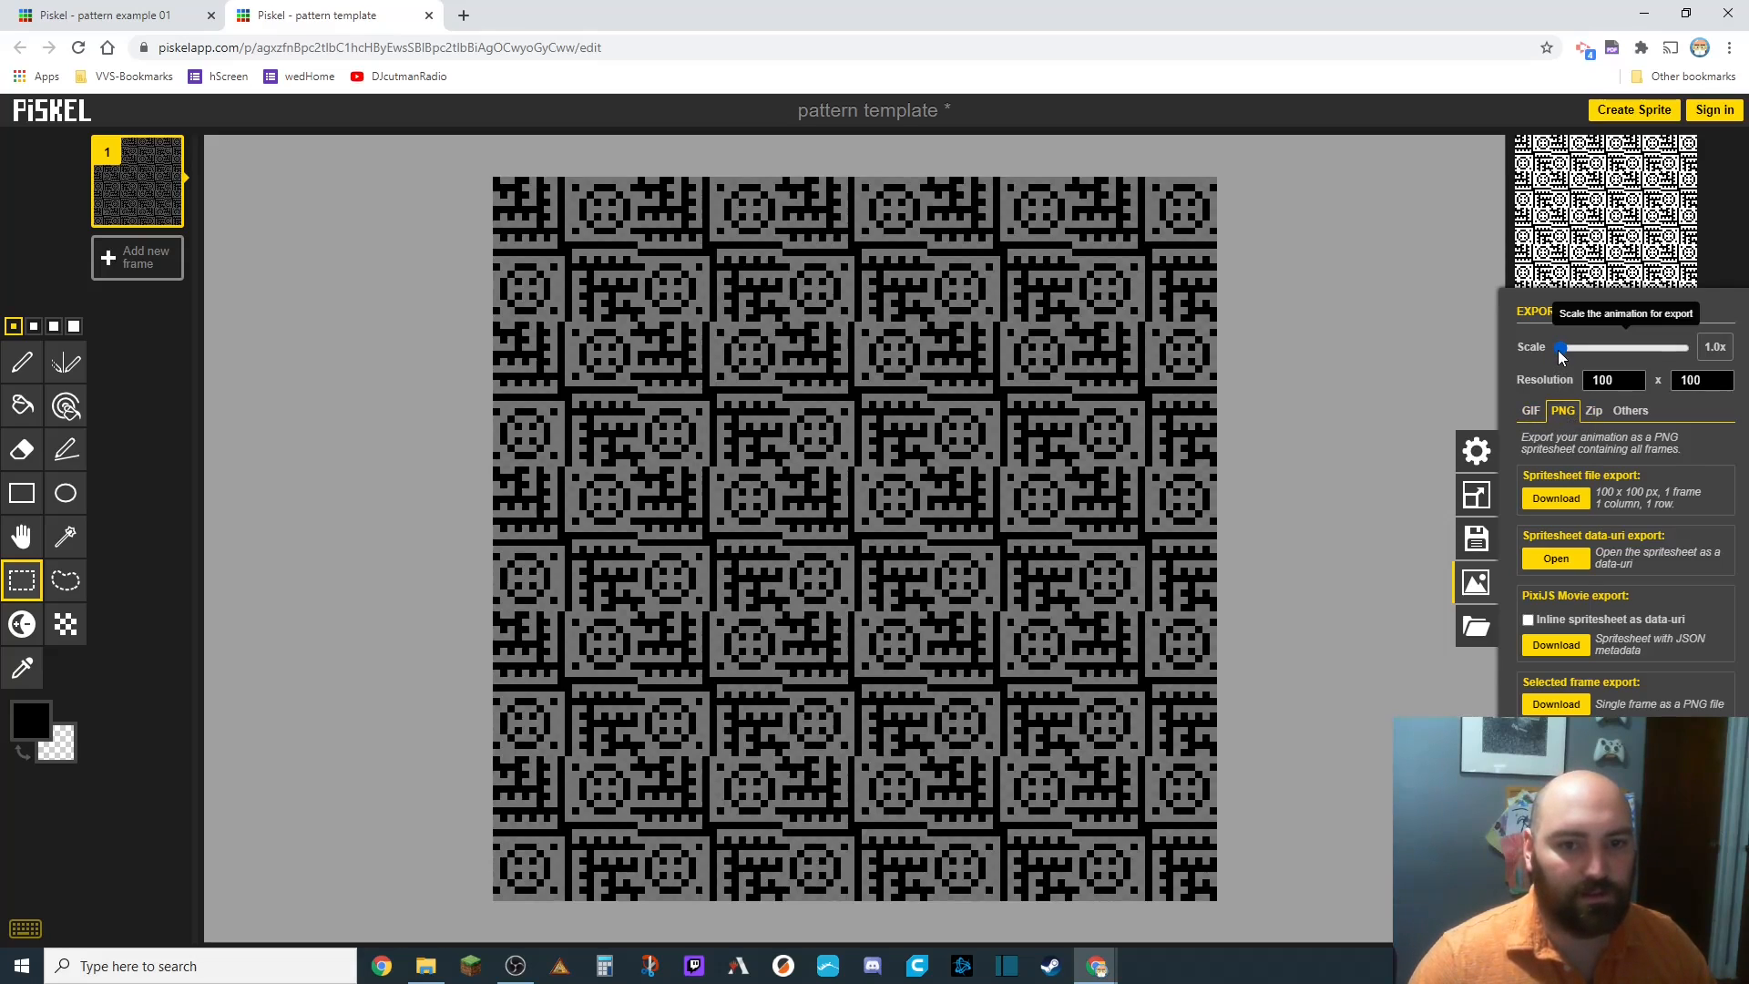
{"action": "left_click_drag", "start_coordinate": [1560, 348], "coordinate": [1691, 347]}
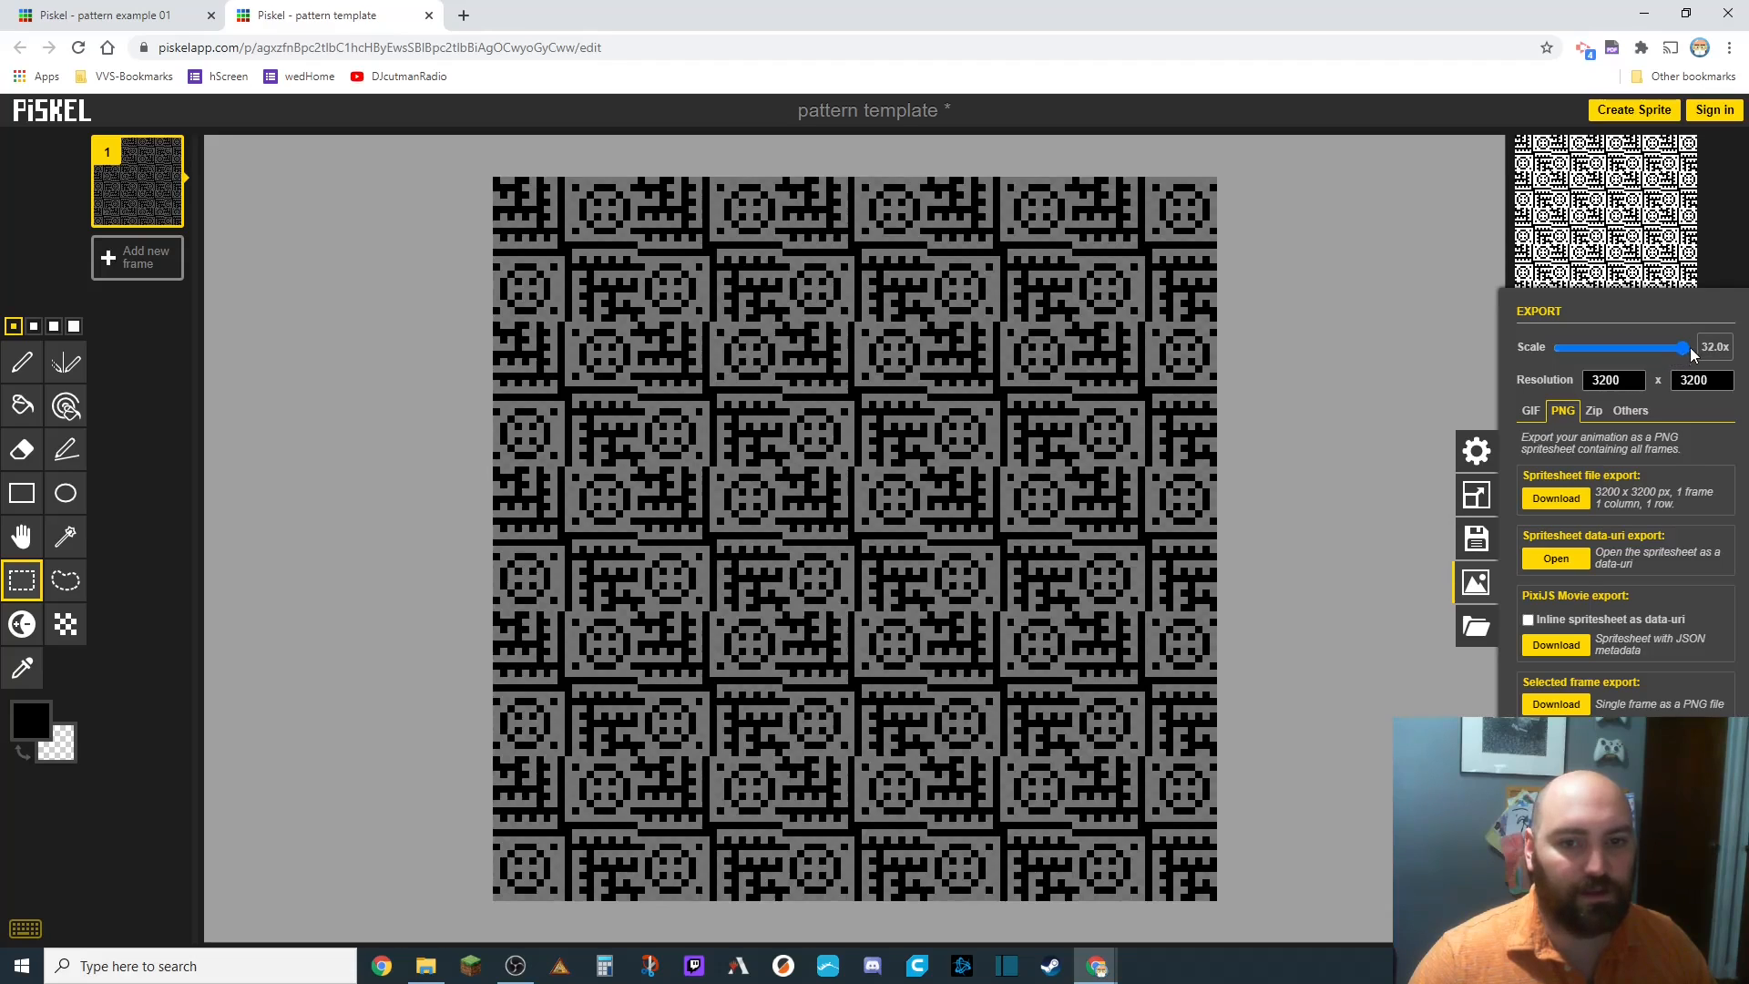
{"action": "left_click", "coordinate": [1555, 705]}
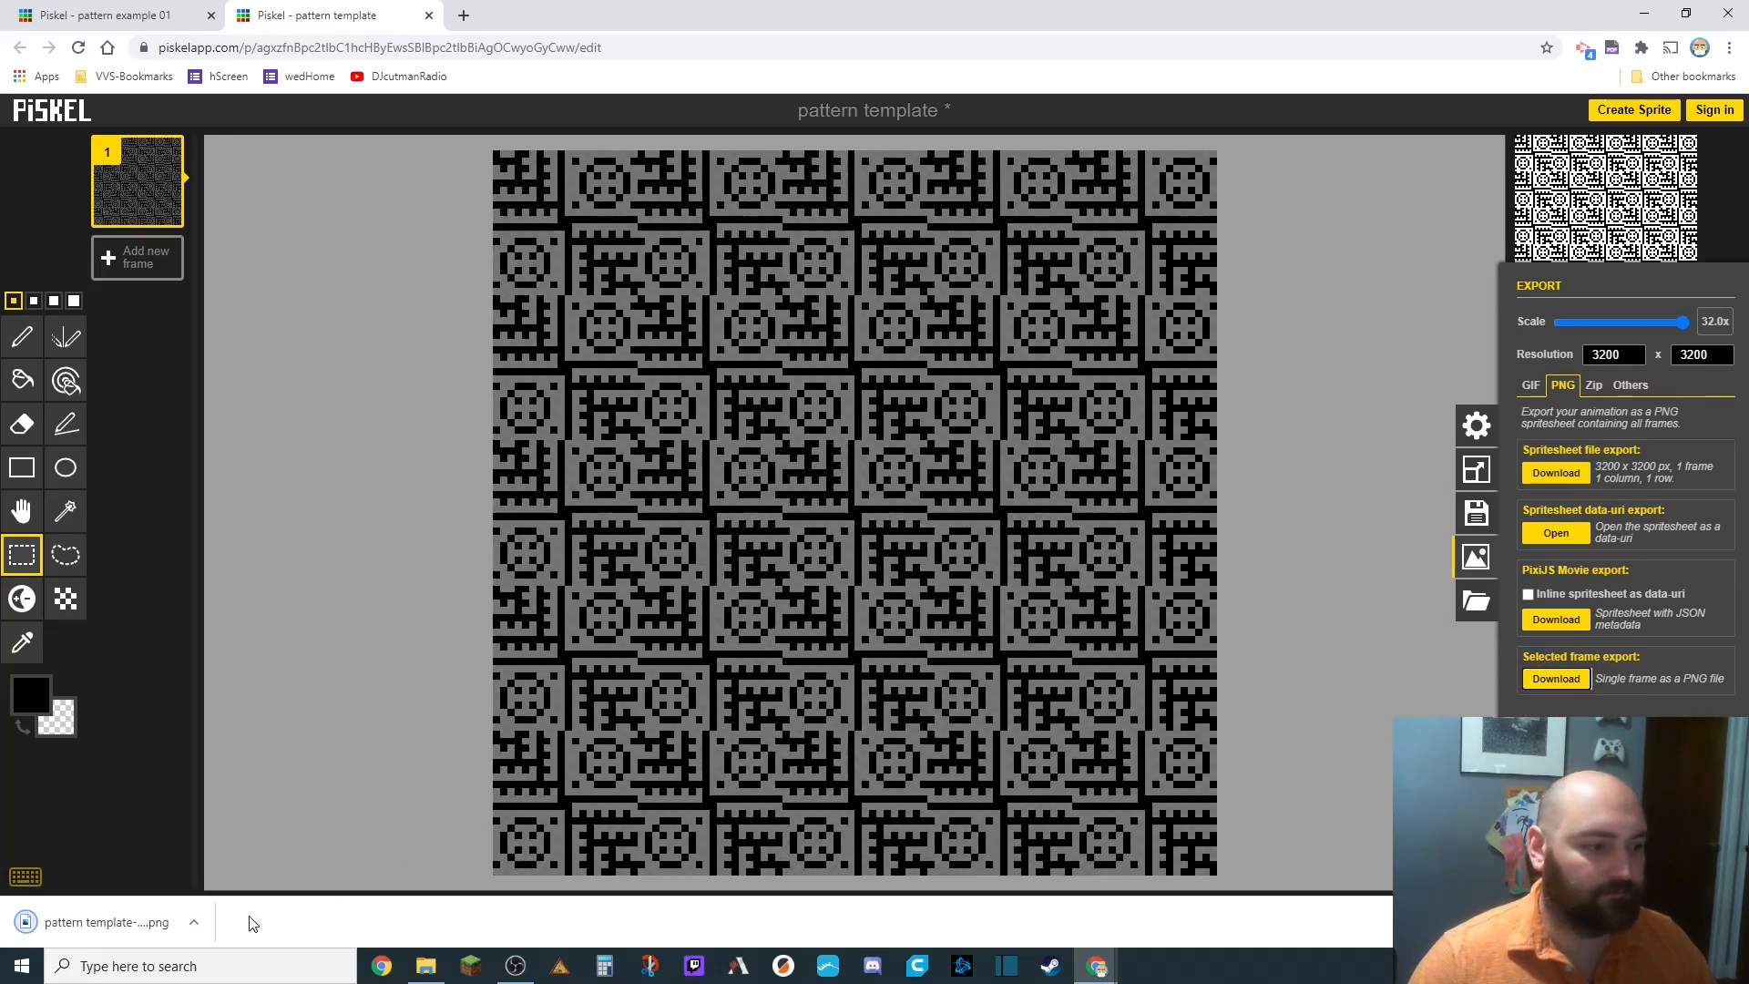
Open the downloaded PNG in the image viewer to check it, then close the viewer.
{"action": "left_click", "coordinate": [92, 924]}
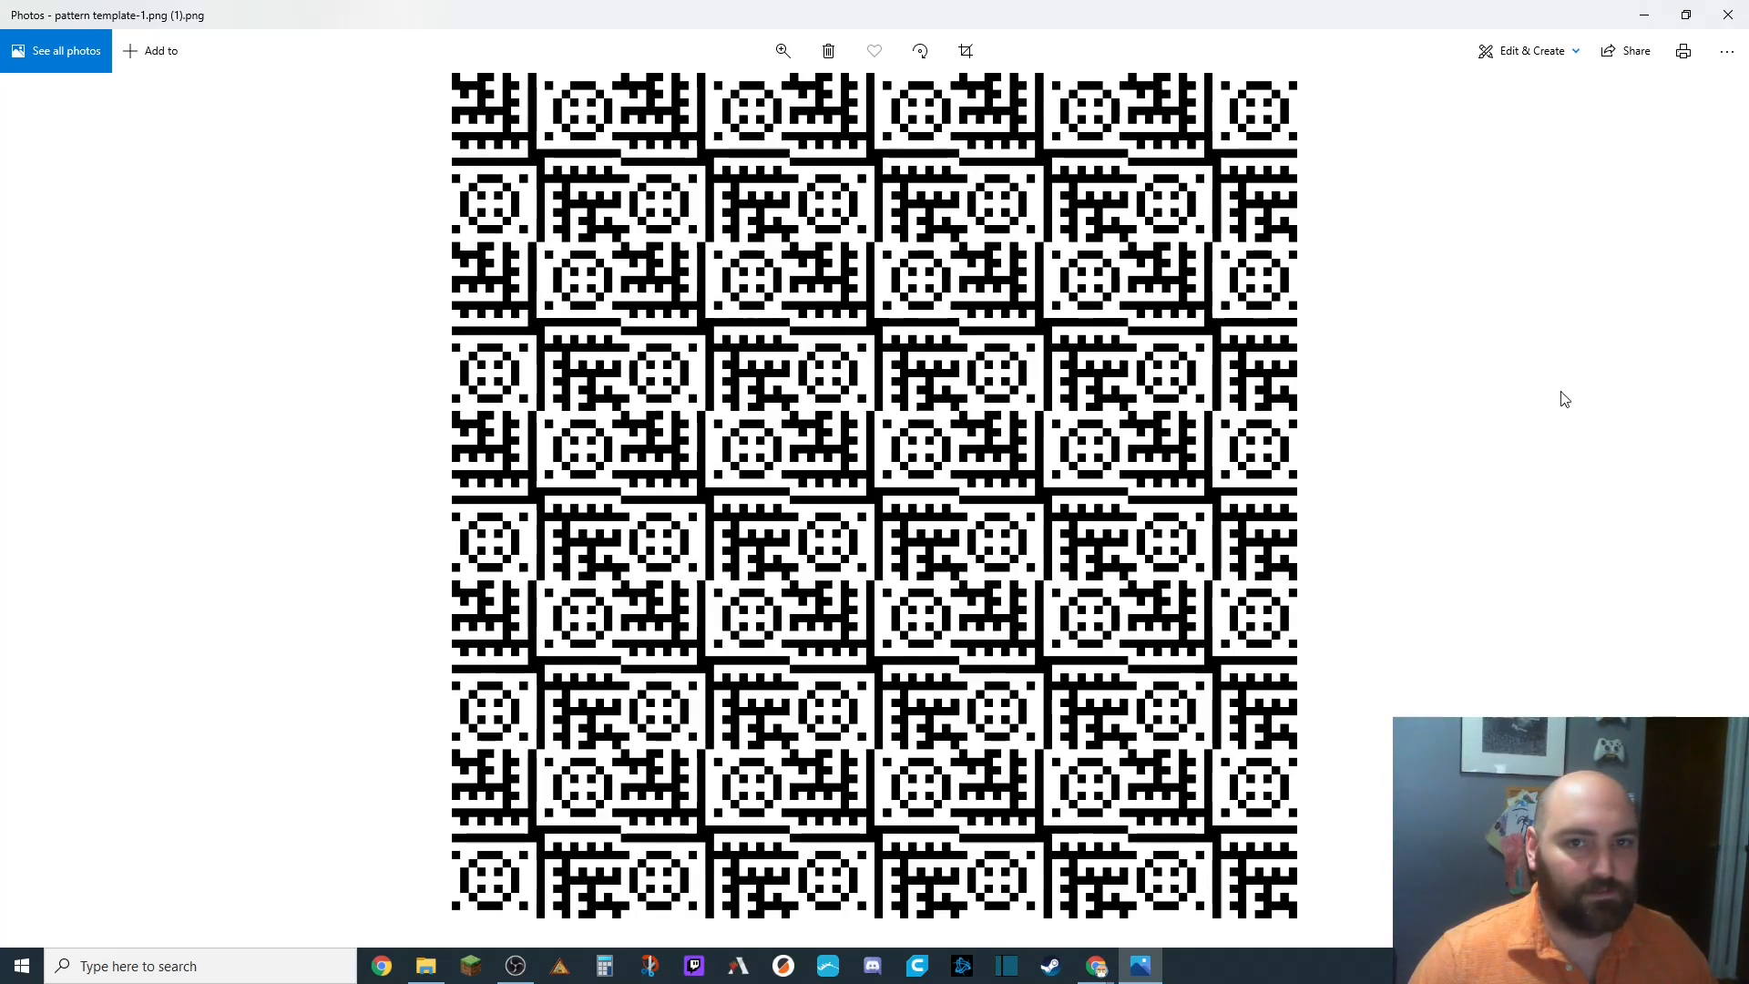
{"action": "left_click", "coordinate": [1728, 14]}
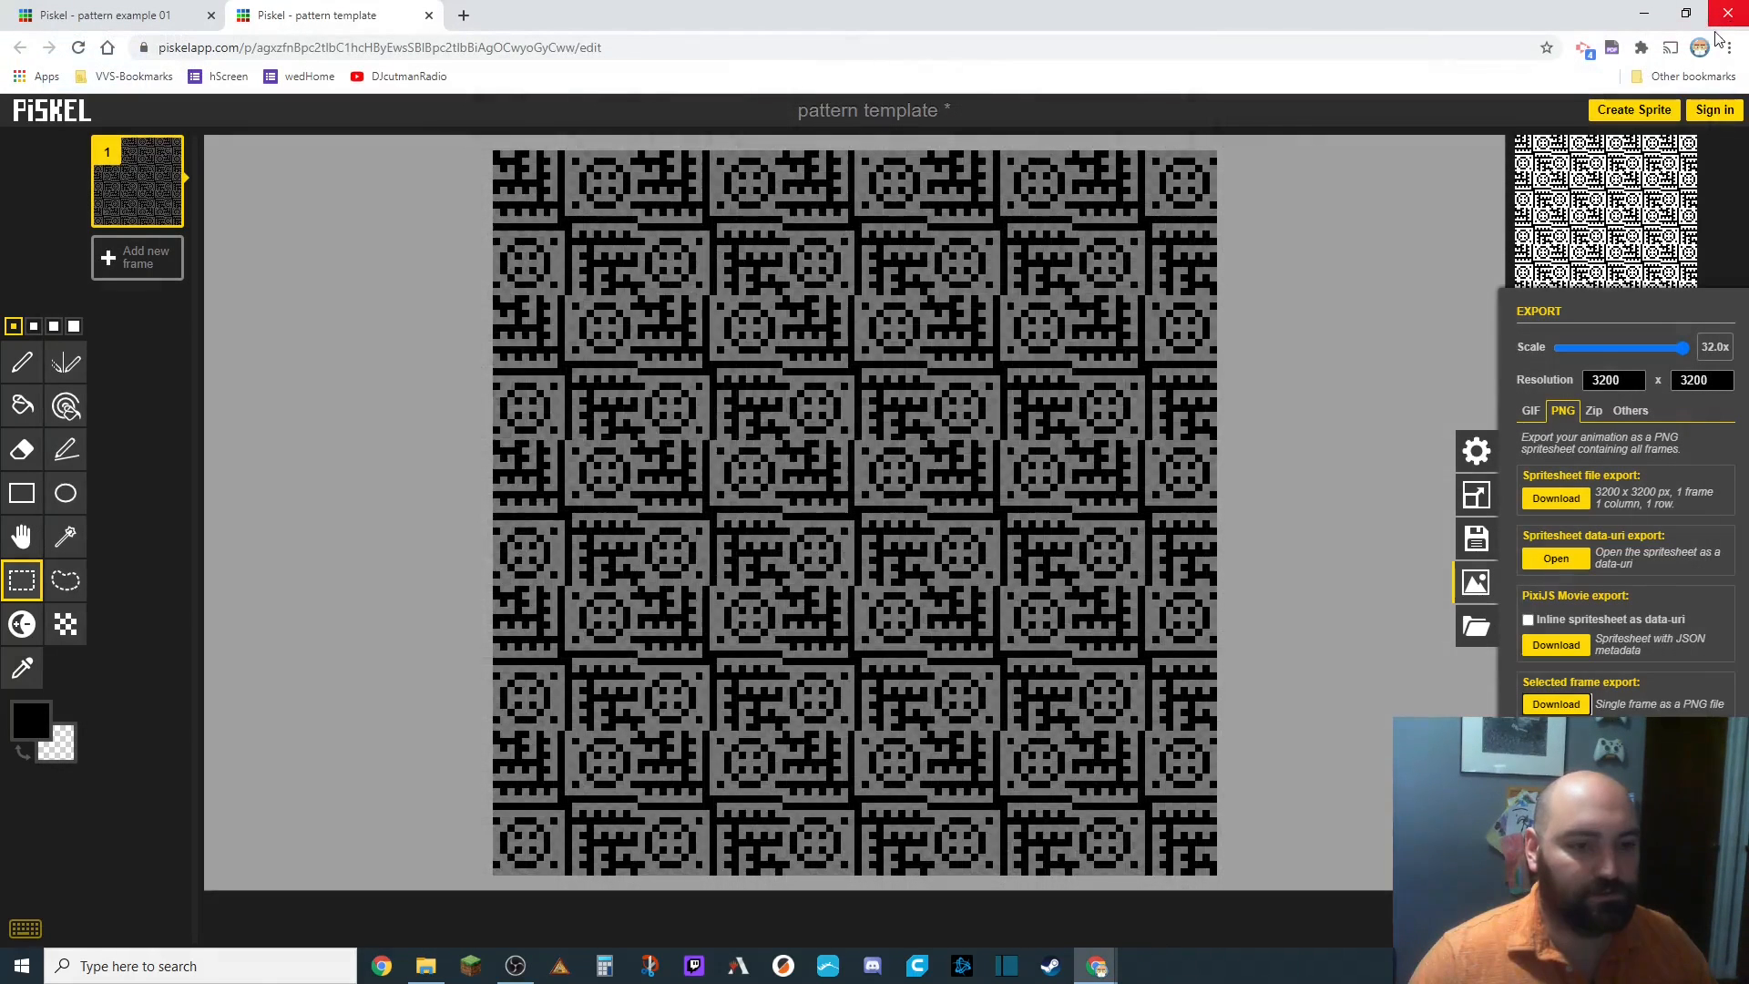